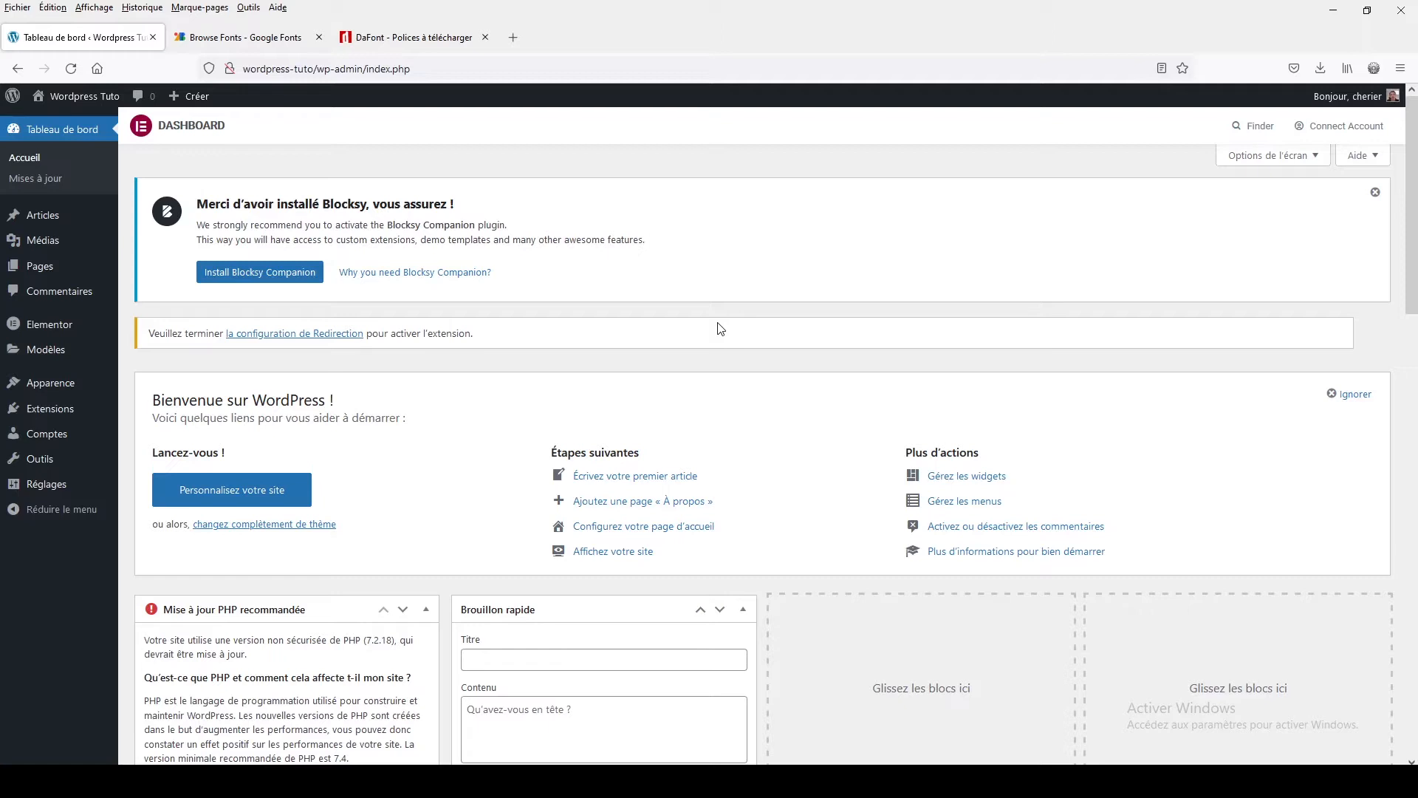
# Open the live view of the page 'Mon titre H1 pour essayer la police.' and launch the theme customizer from it
pyautogui.click(59, 269)
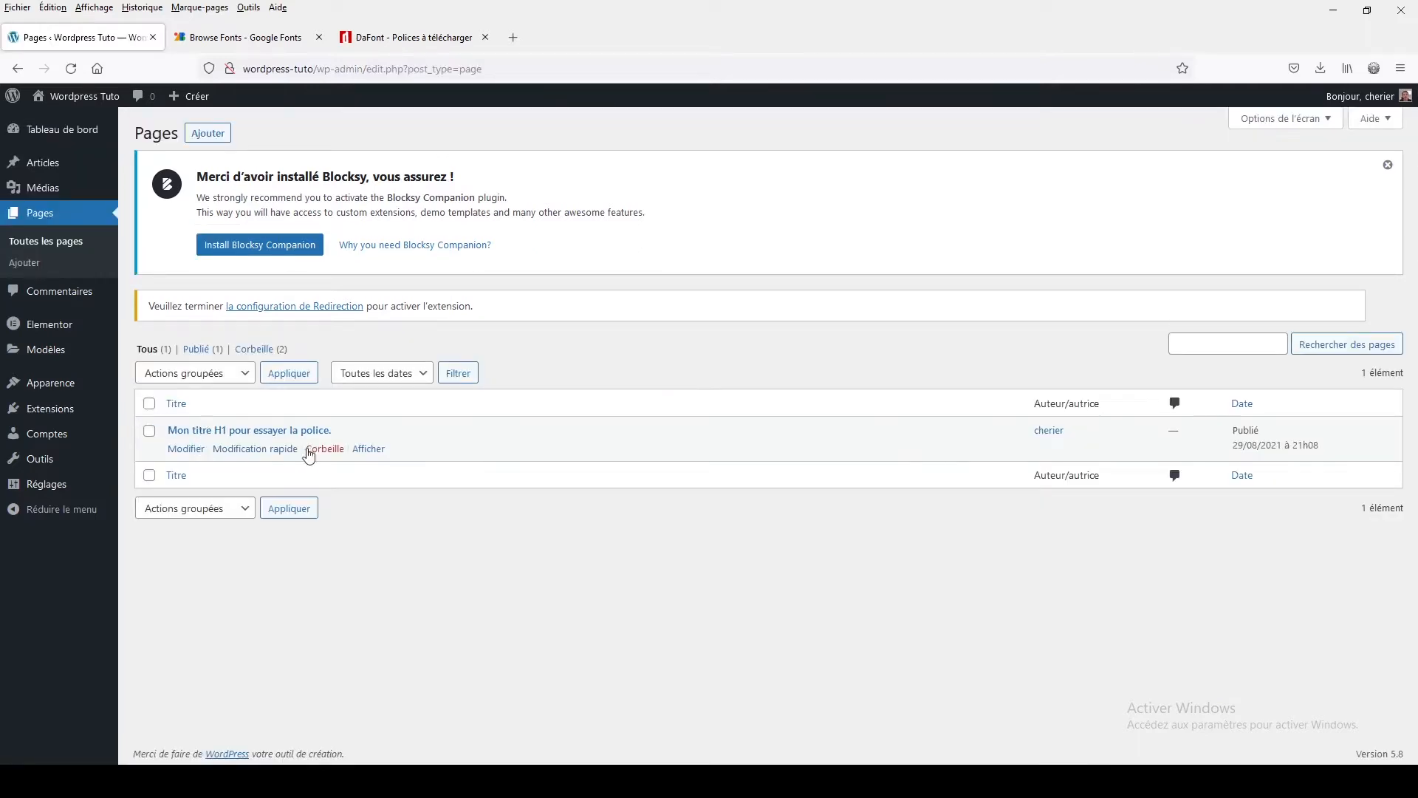
pyautogui.click(368, 450)
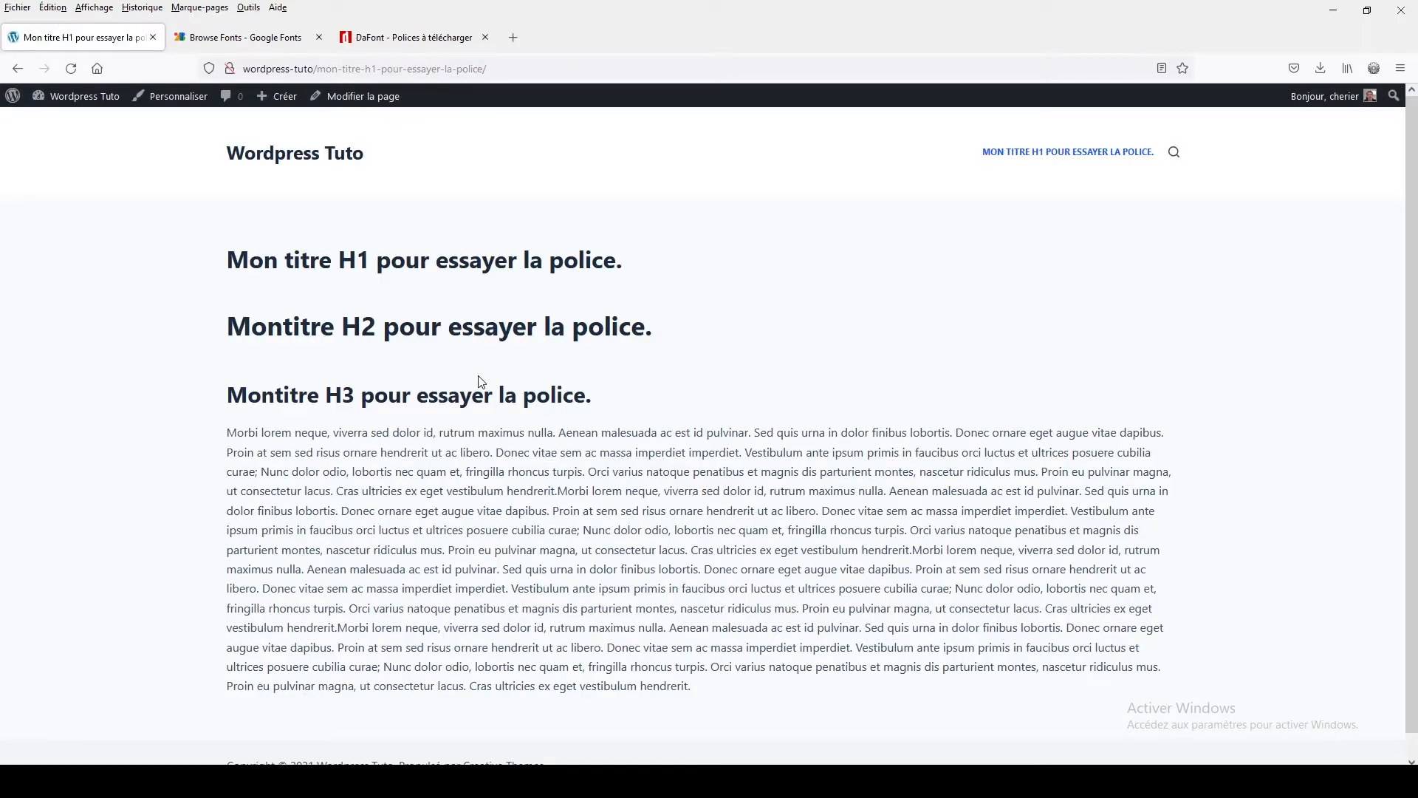
pyautogui.click(193, 99)
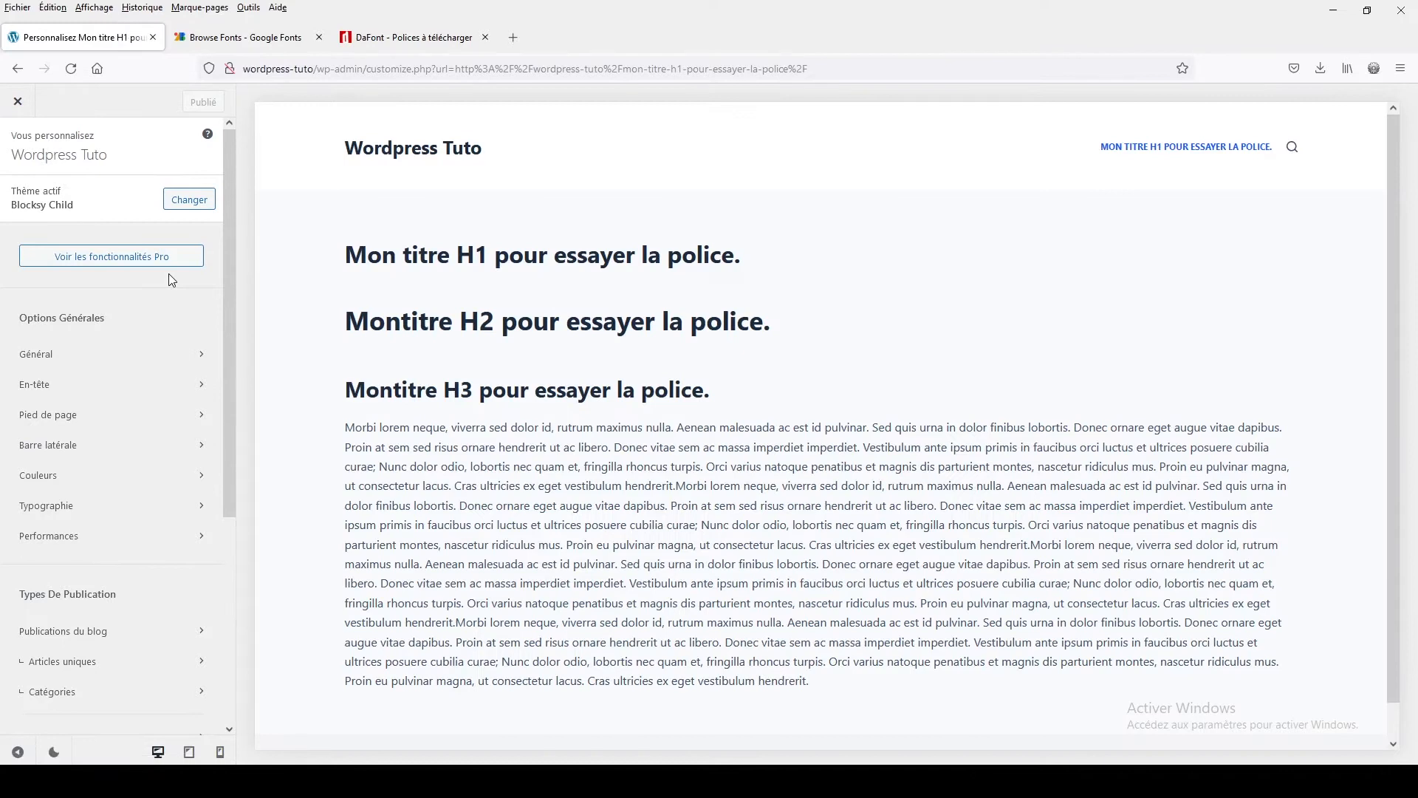
# Open the Typography settings and preview Verdana and Trebuchet as the base font before reverting to System Default
pyautogui.click(92, 510)
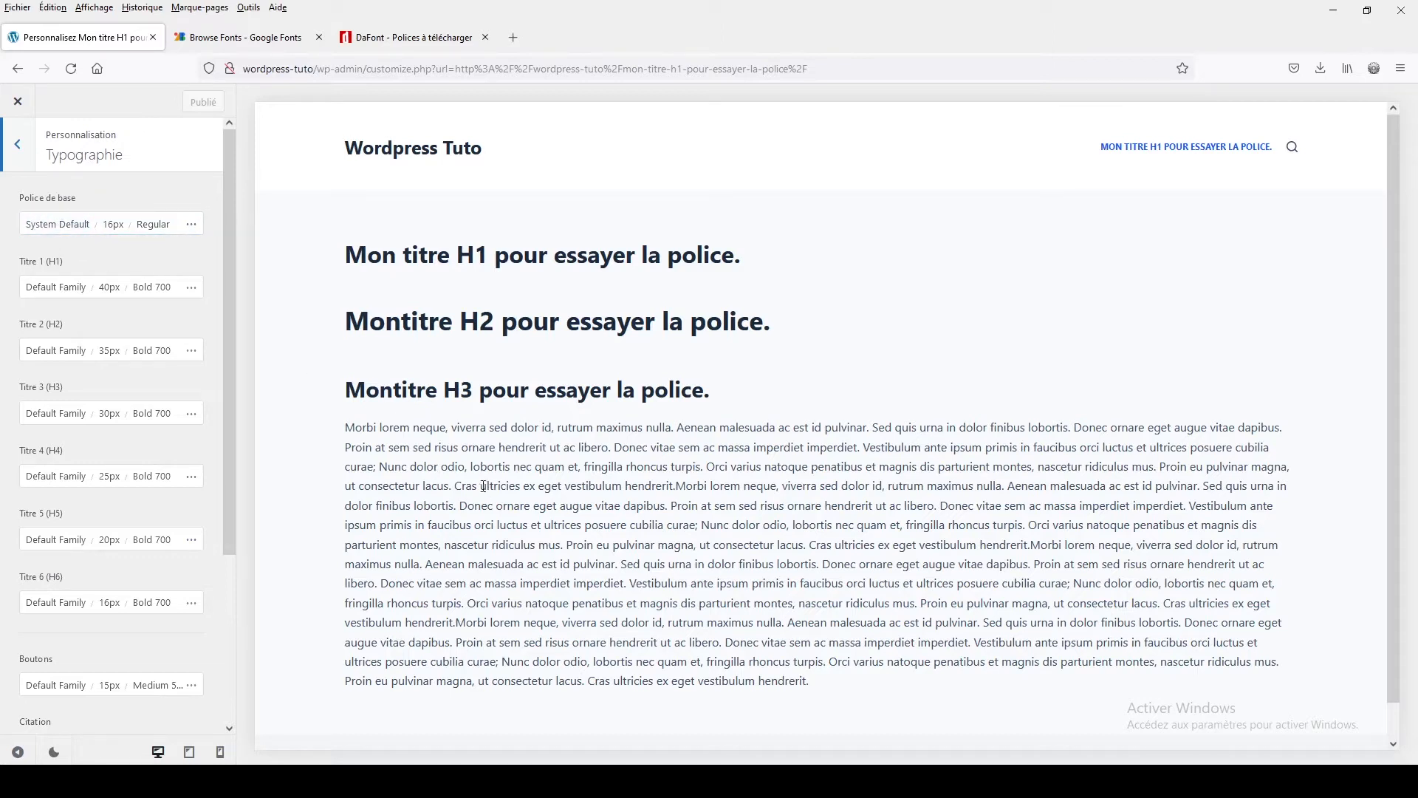
pyautogui.click(55, 224)
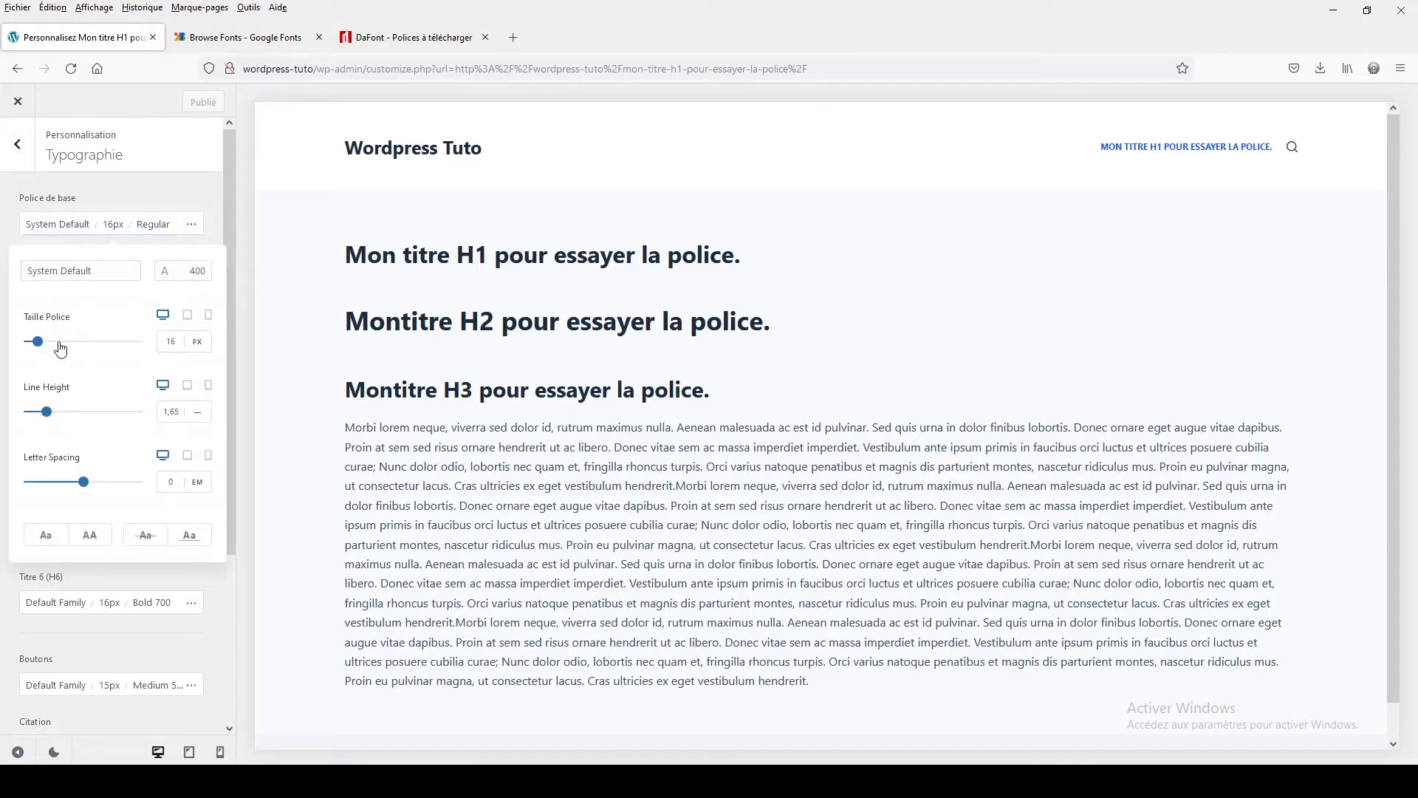
pyautogui.click(62, 271)
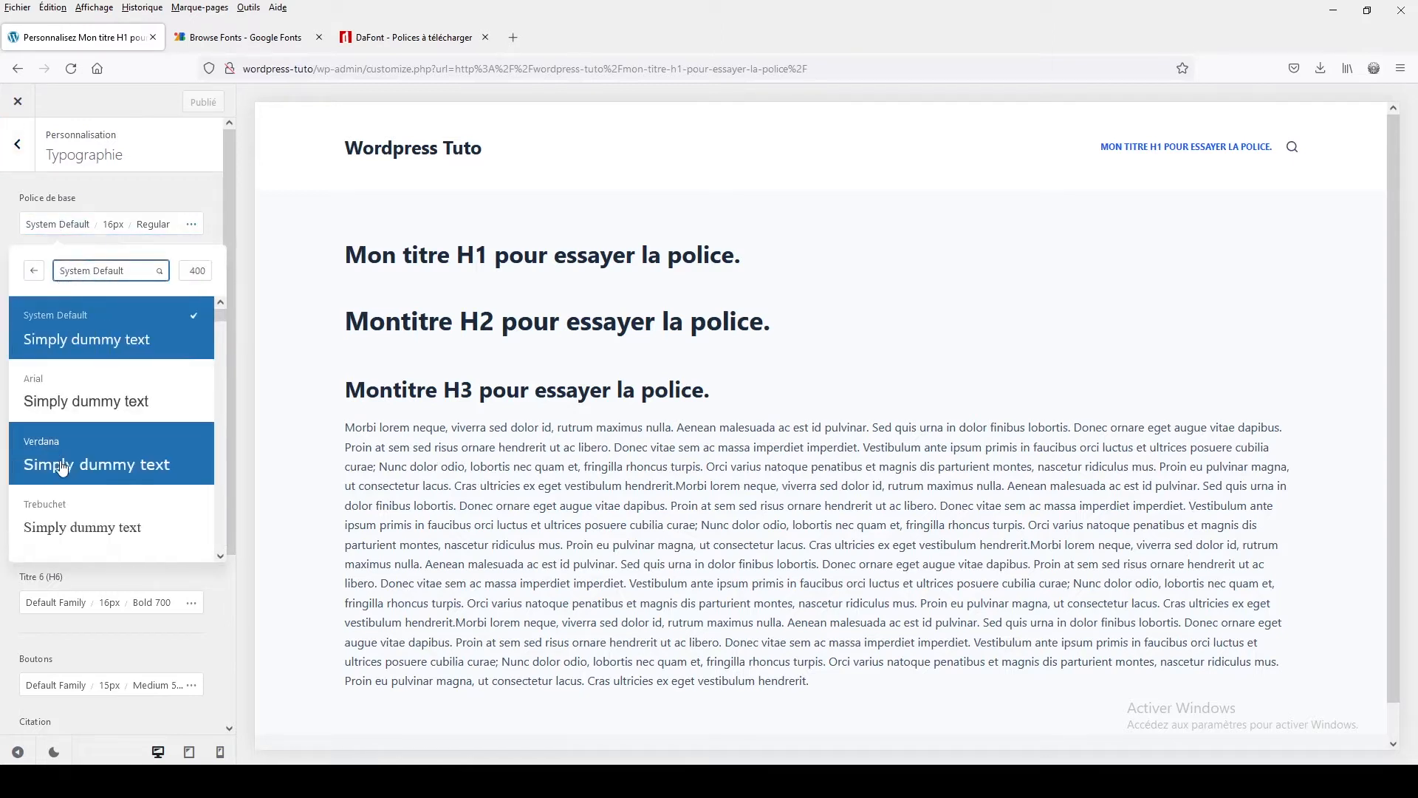
pyautogui.click(63, 469)
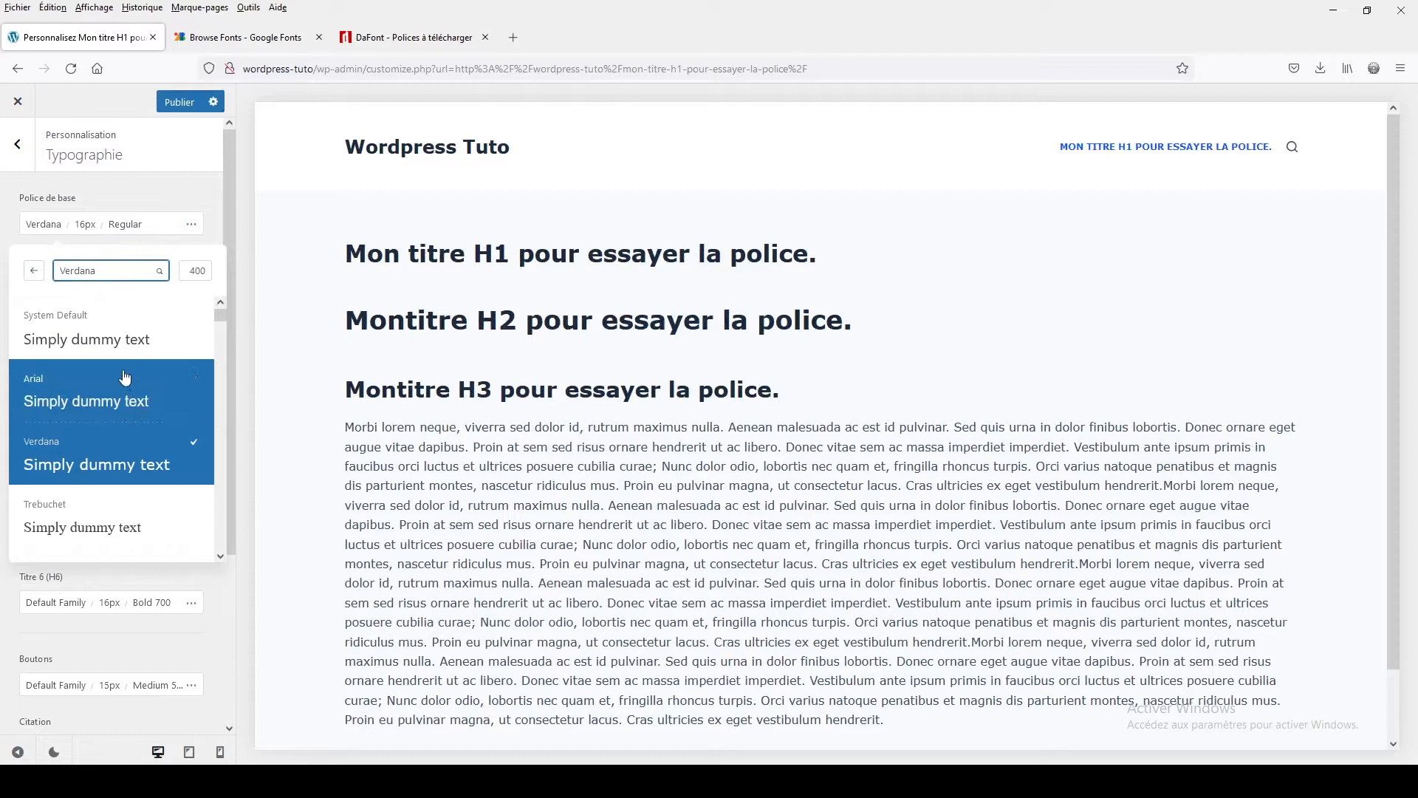
pyautogui.click(104, 515)
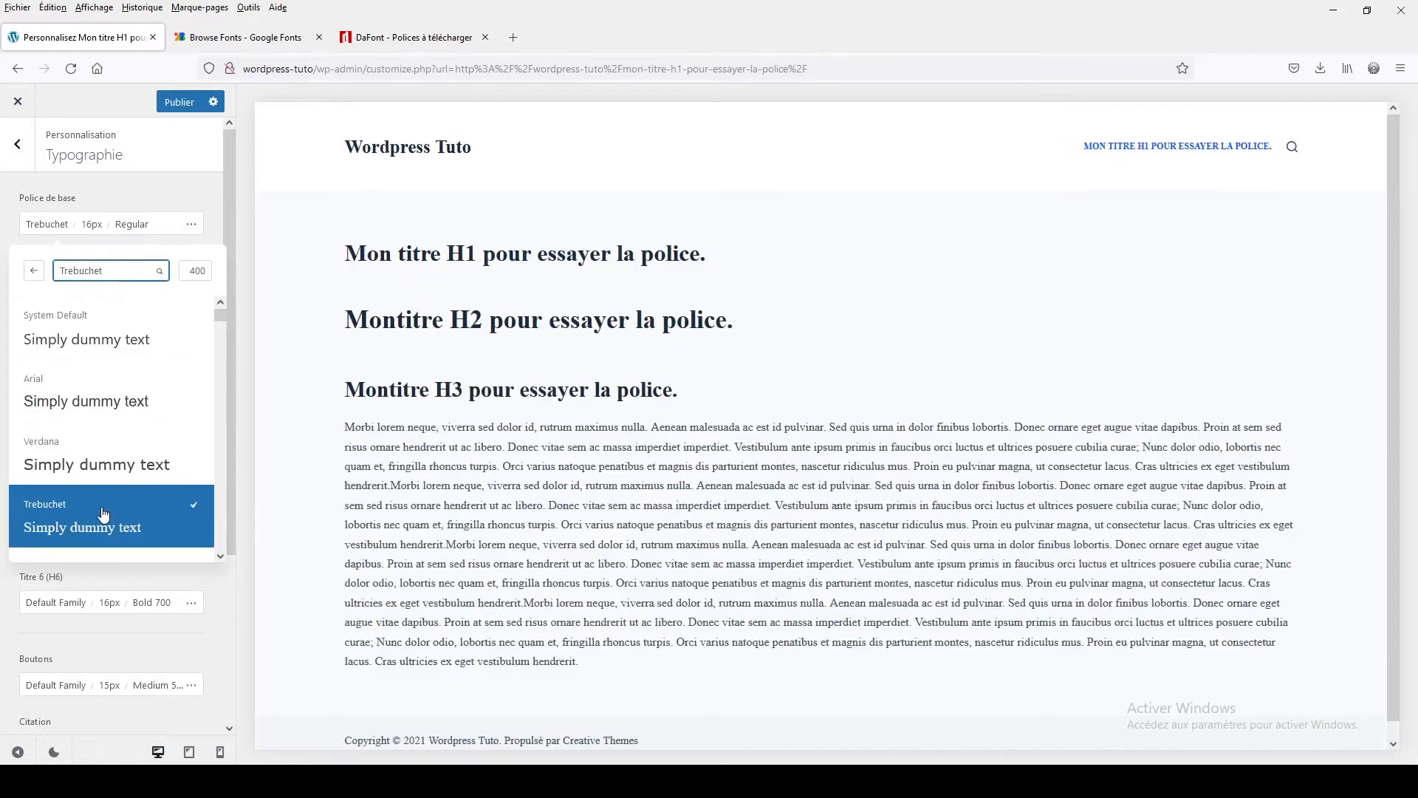
pyautogui.click(100, 336)
# Scroll through the base font list to review the available fonts, then close the font picker
pyautogui.scroll(-10, 145, 407)
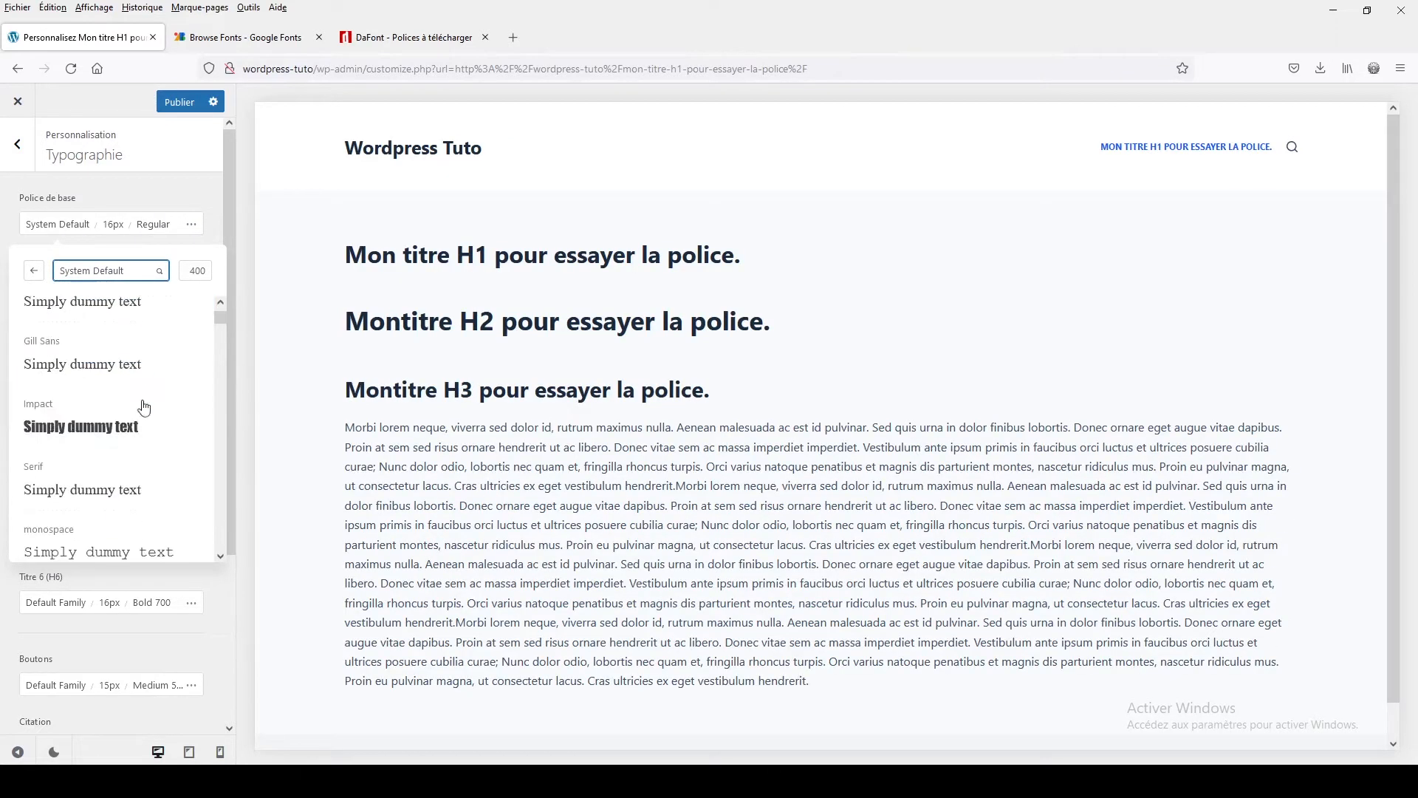
pyautogui.scroll(-20, 145, 407)
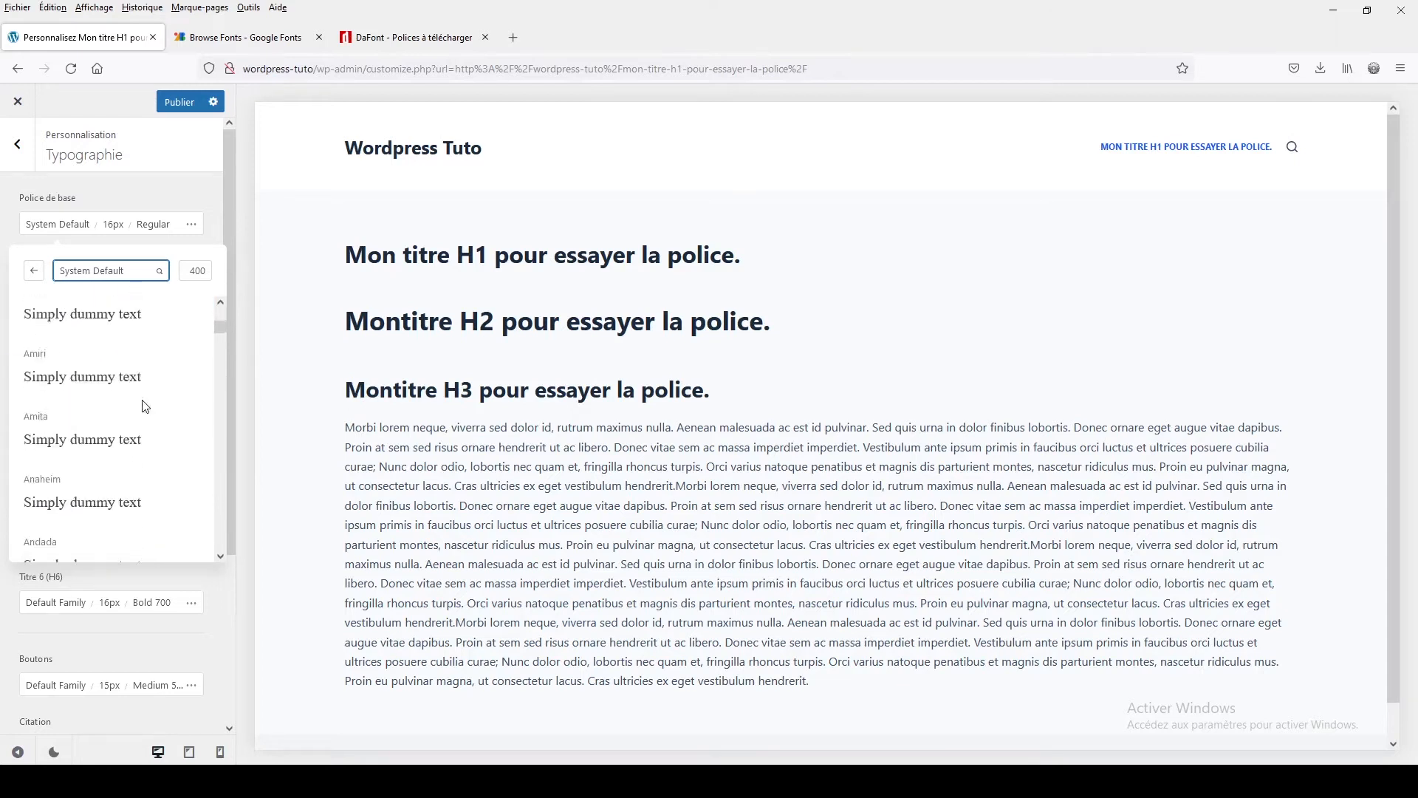
pyautogui.scroll(-20, 145, 407)
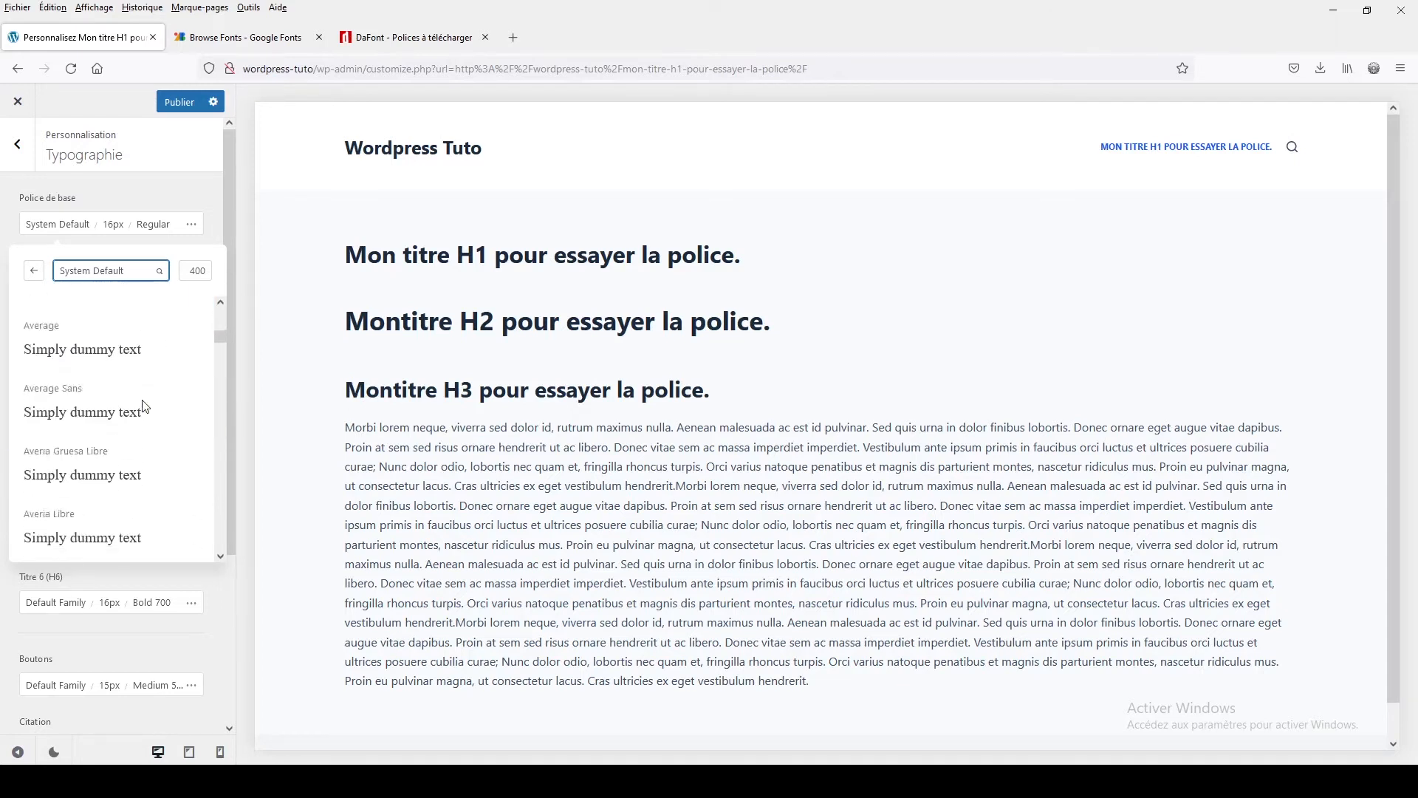
pyautogui.scroll(-6, 145, 407)
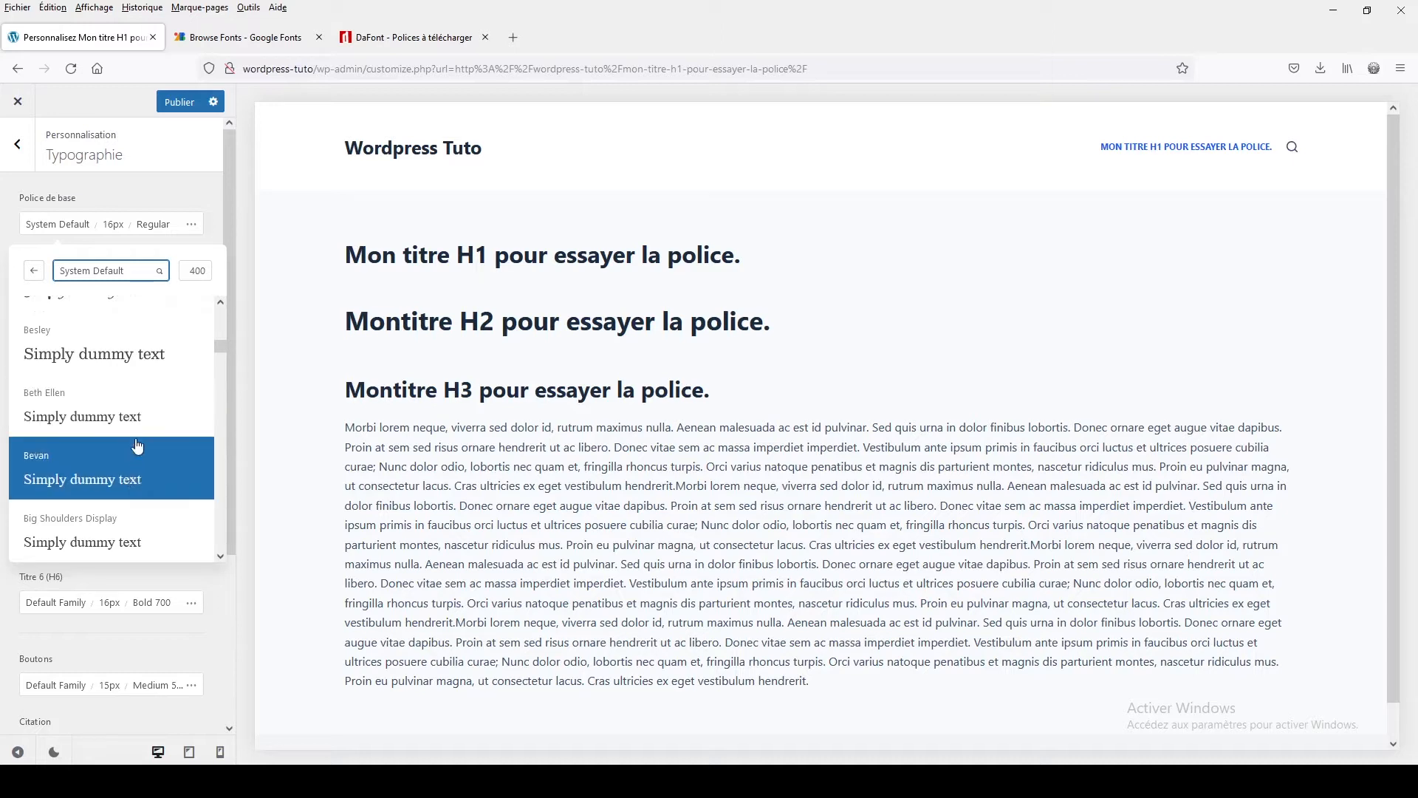
pyautogui.click(139, 212)
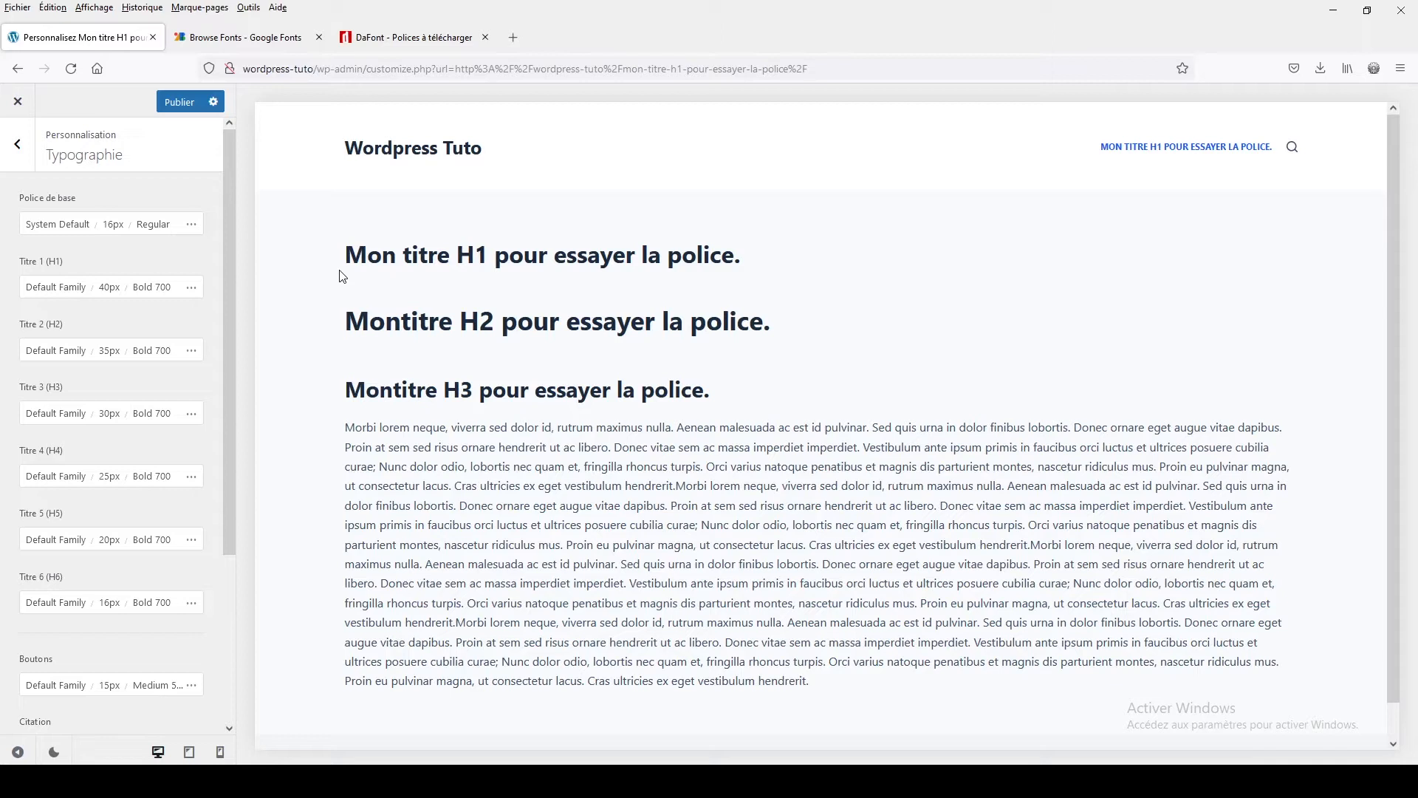
# Browse the Google Fonts and DaFont tabs to compare available fonts, then return to the customizer
pyautogui.click(255, 33)
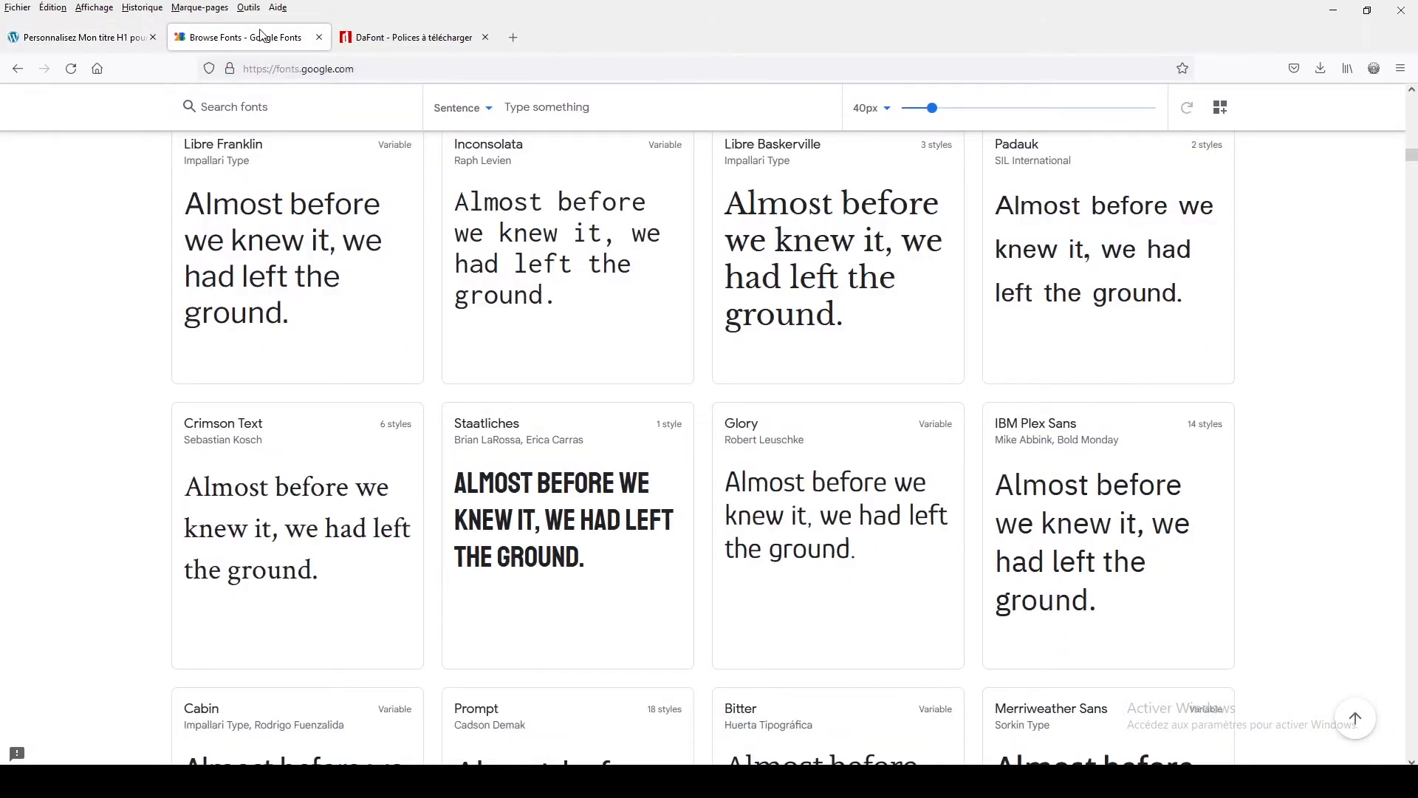
pyautogui.click(412, 43)
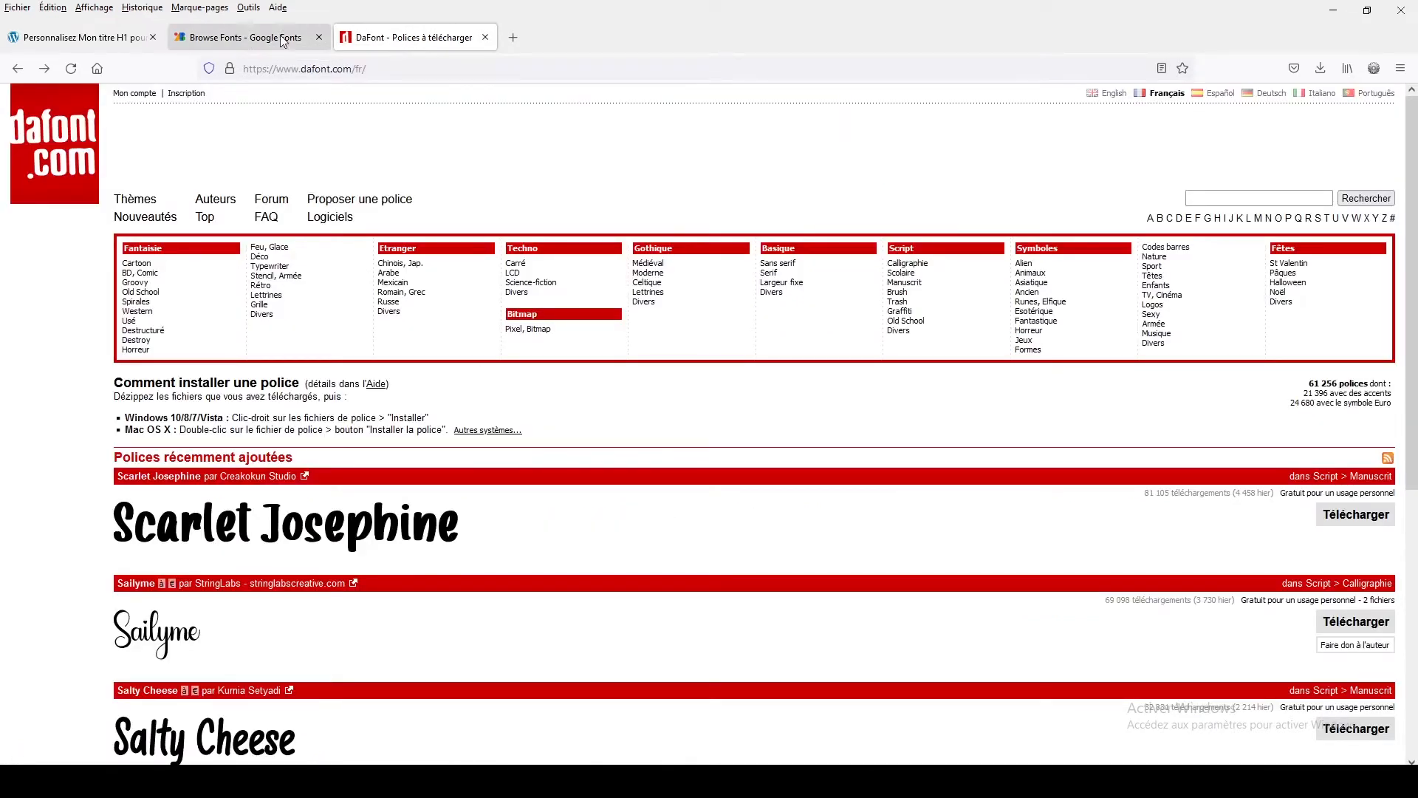
pyautogui.click(244, 37)
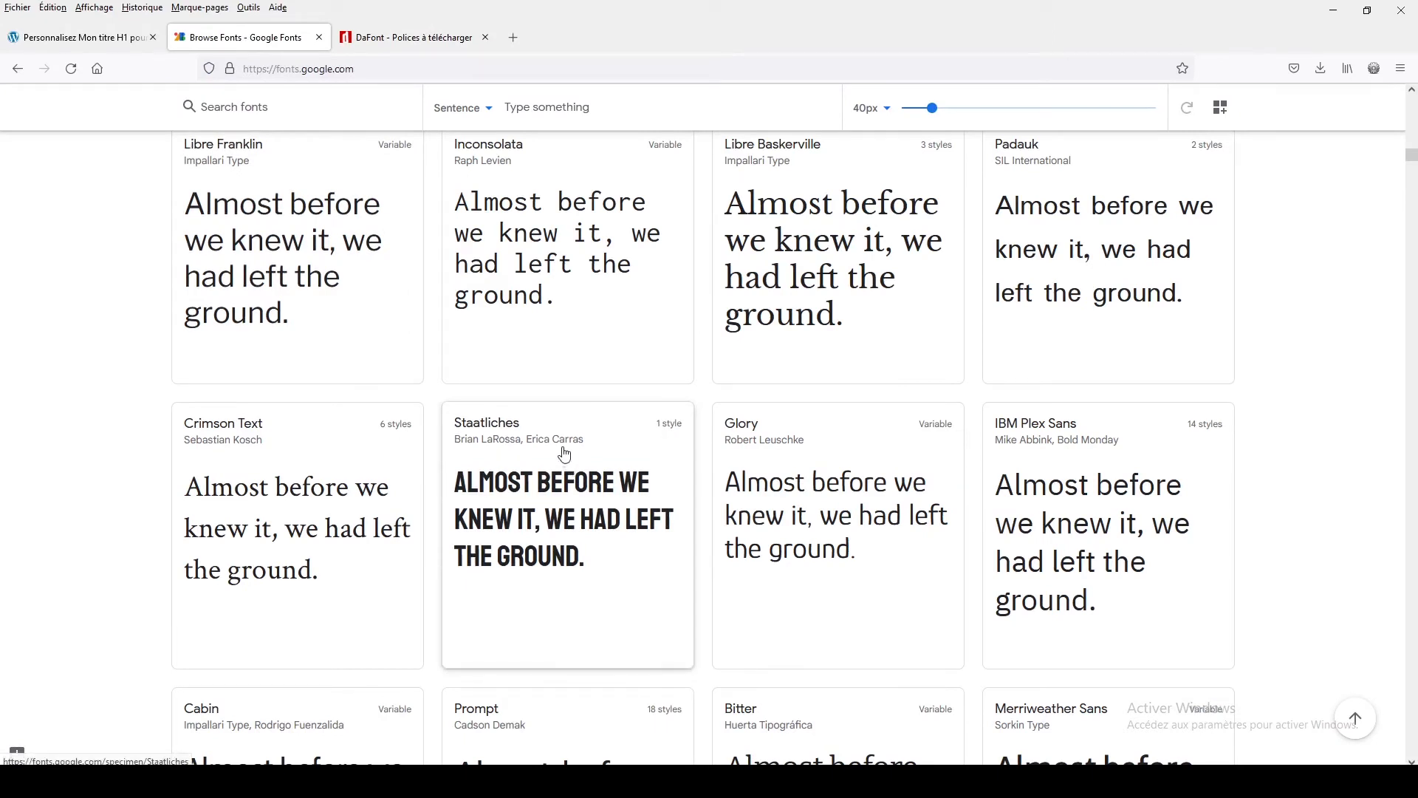
pyautogui.click(395, 37)
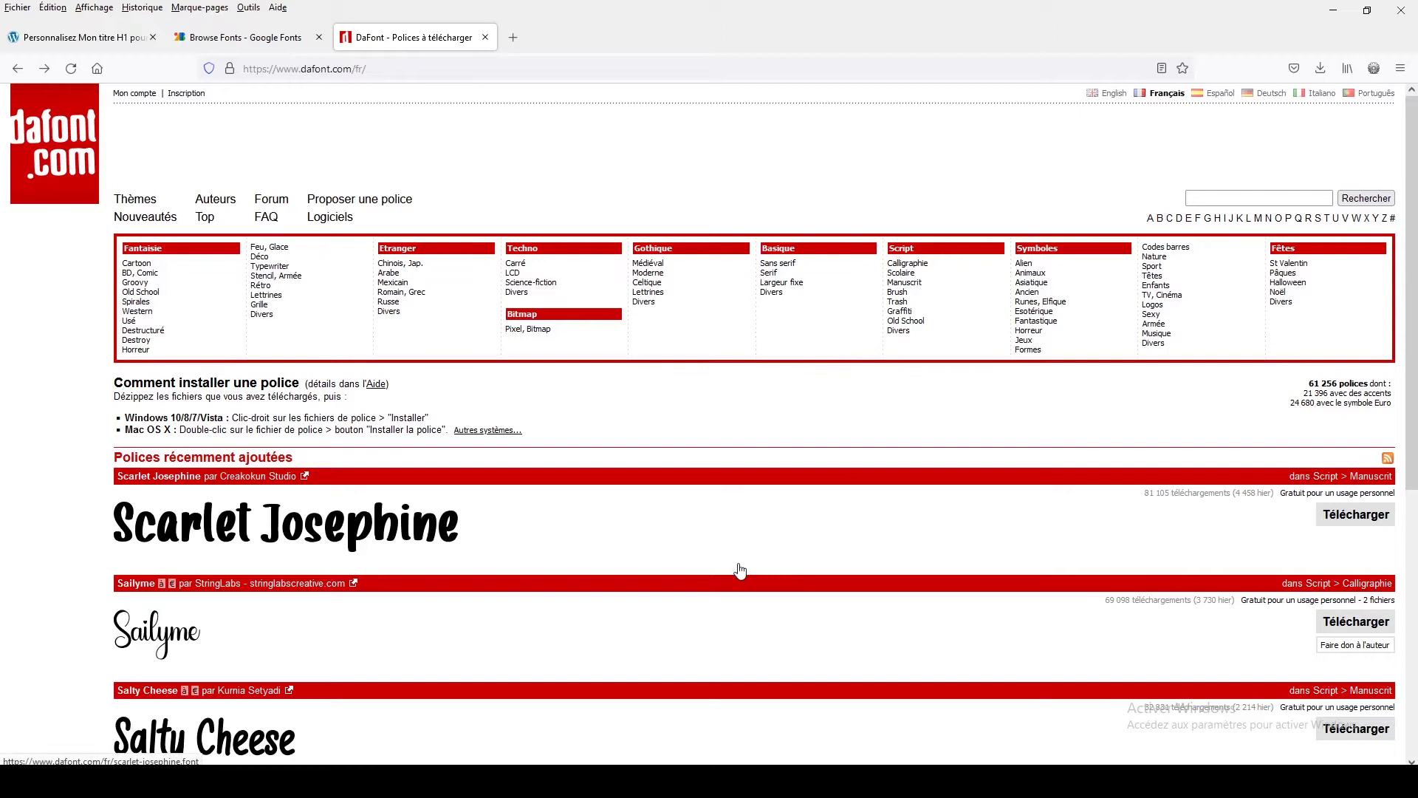
pyautogui.scroll(-4, 740, 570)
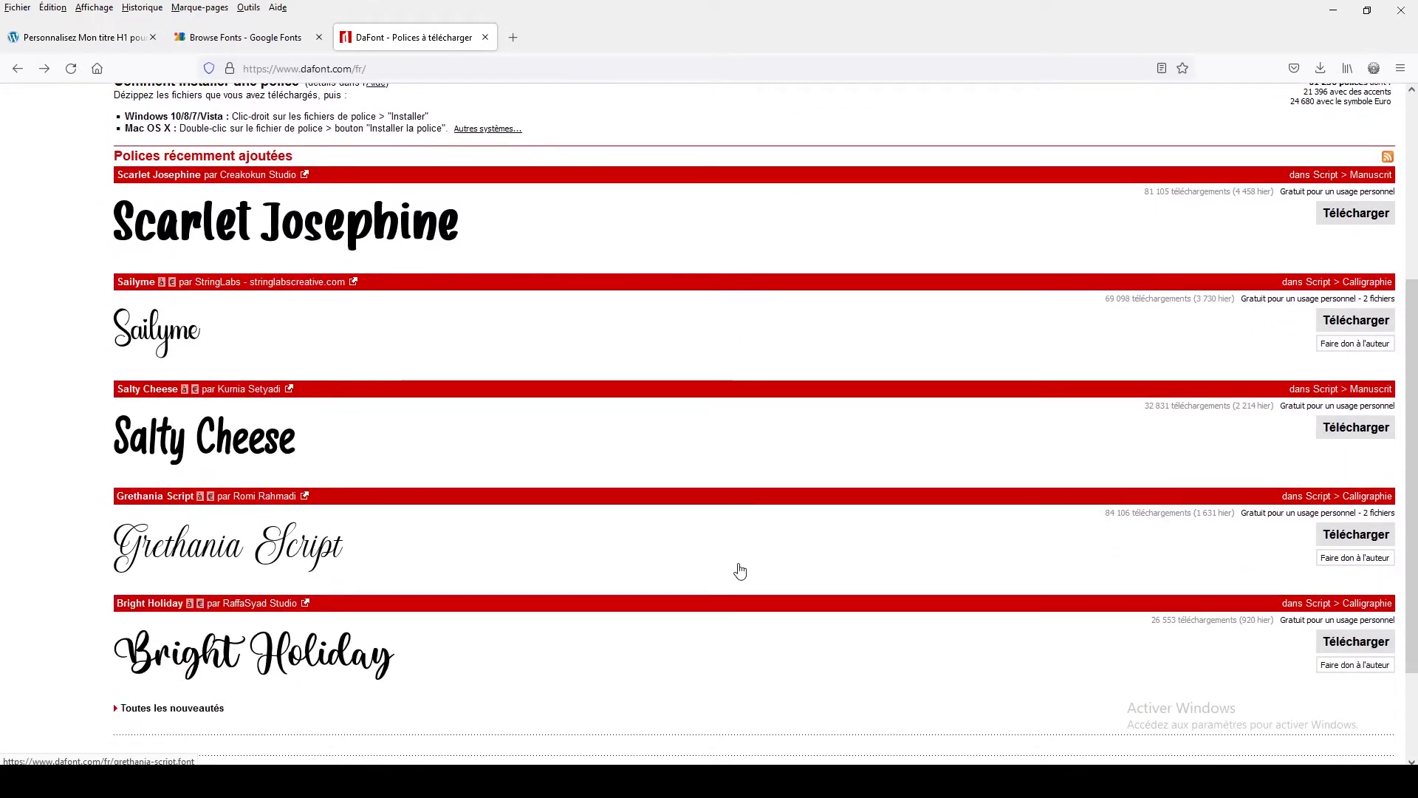
pyautogui.scroll(4, 740, 570)
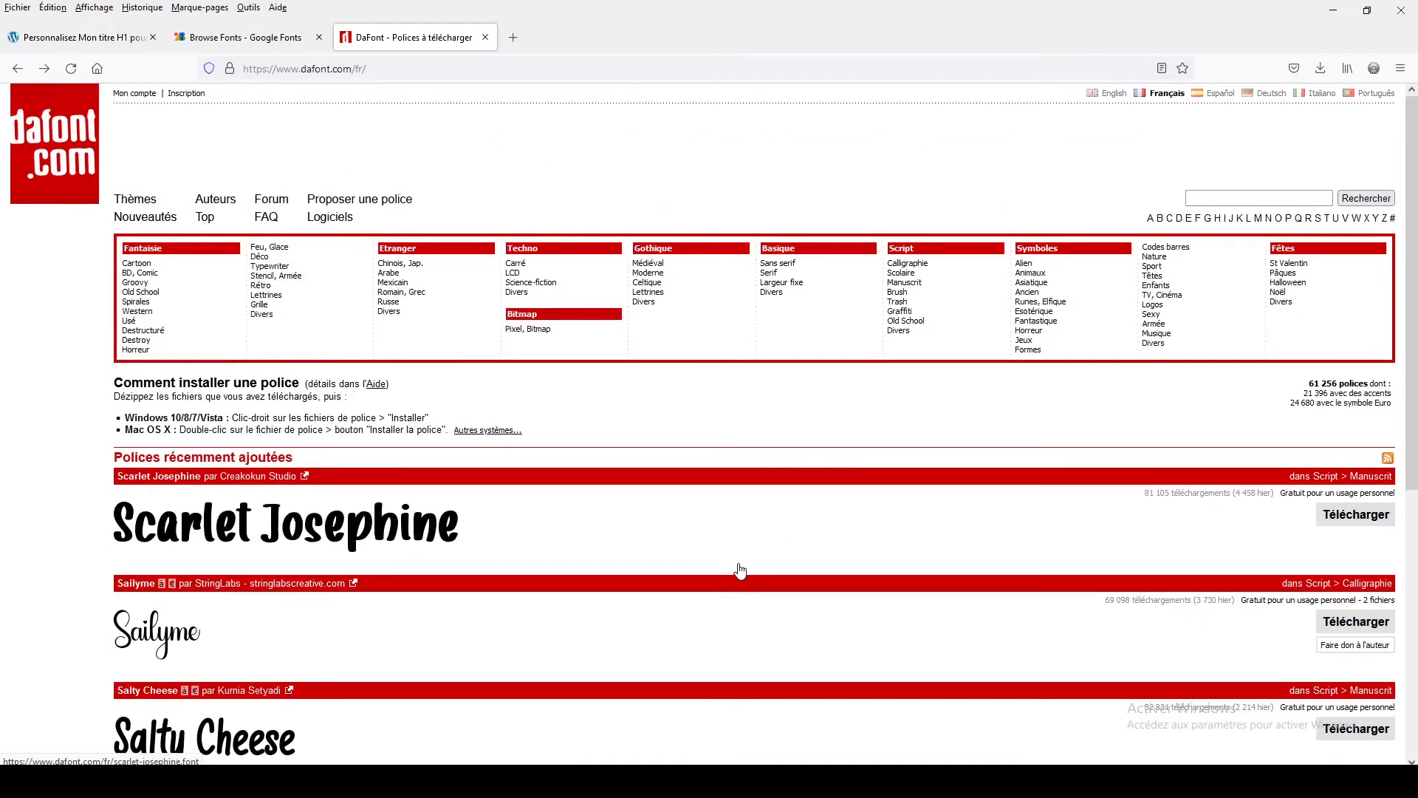
pyautogui.scroll(-6, 543, 645)
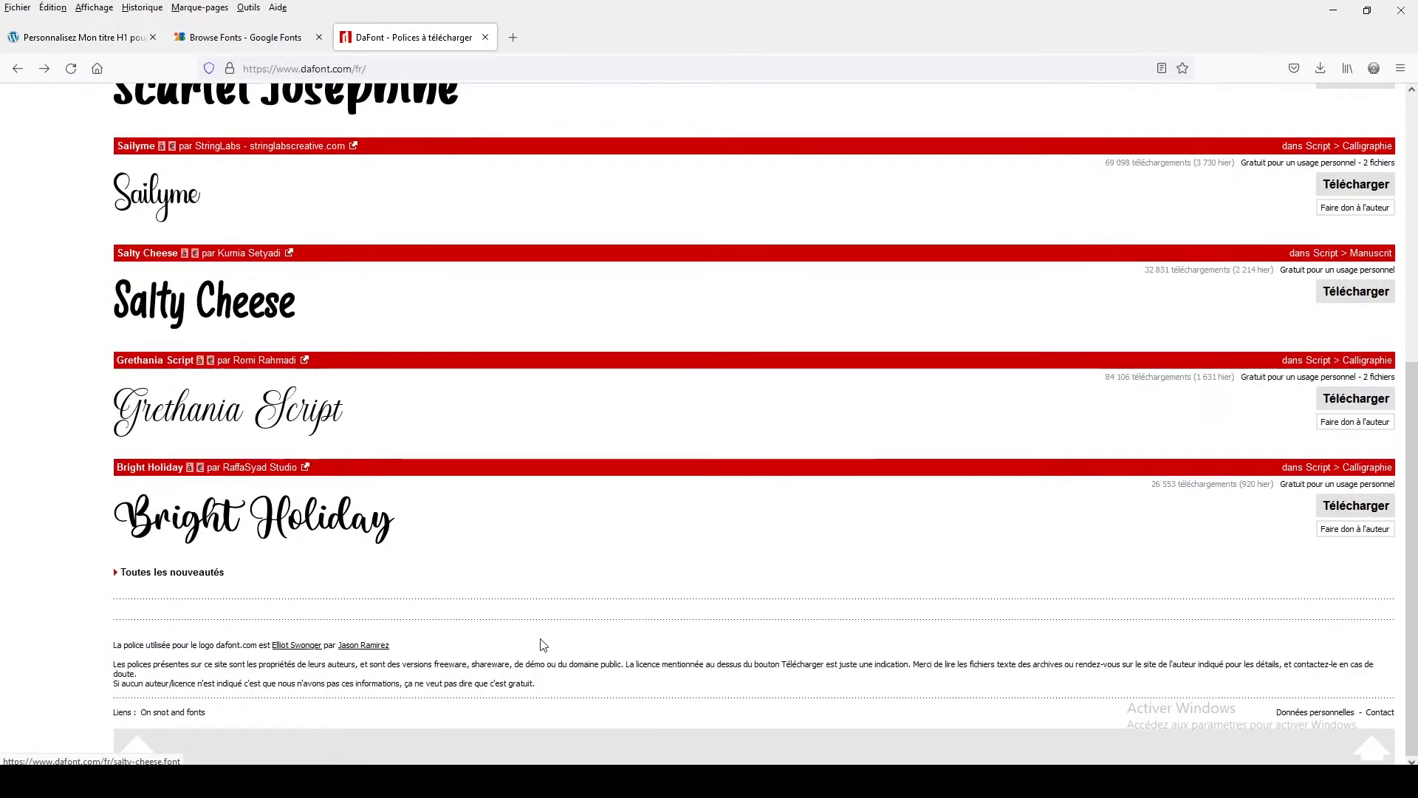
pyautogui.scroll(3, 543, 644)
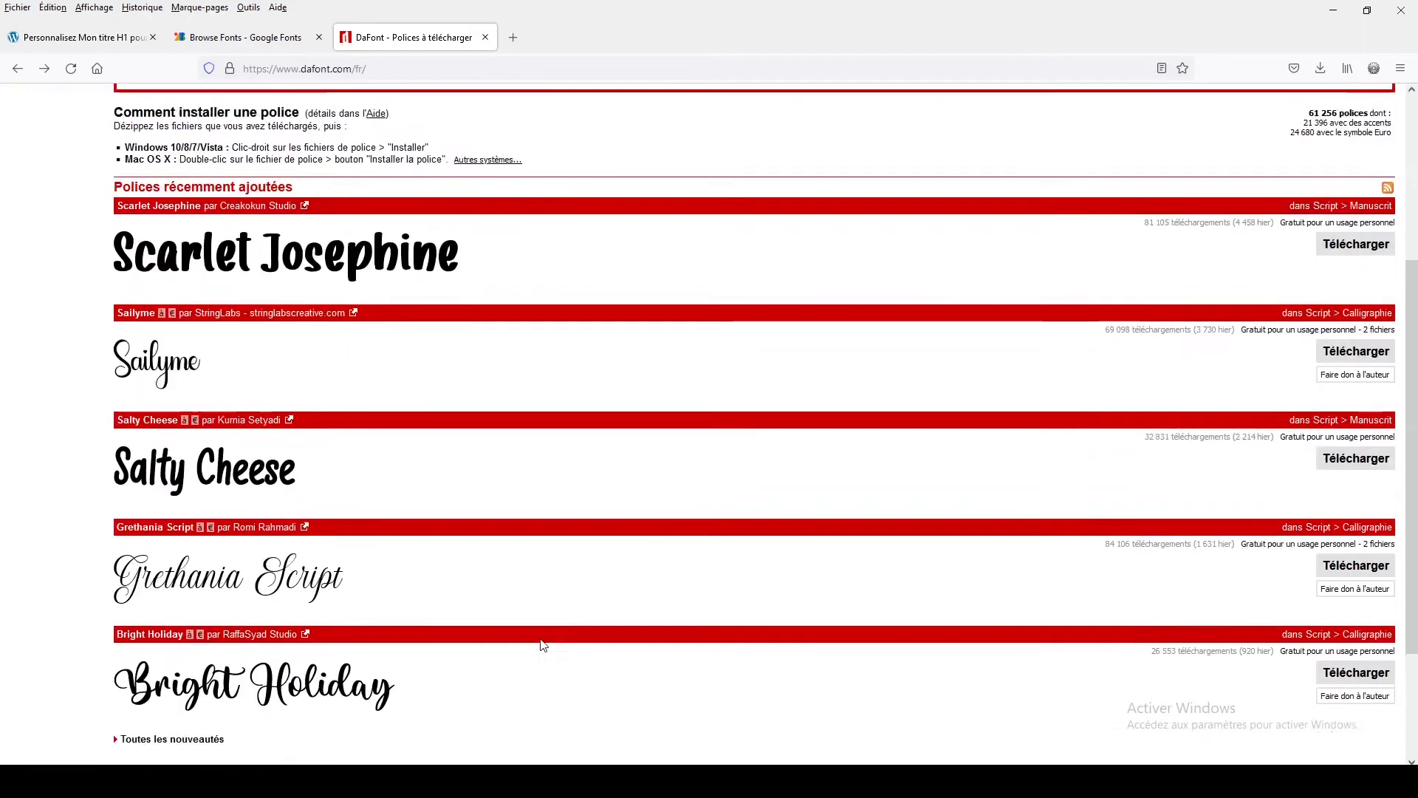
pyautogui.scroll(3, 543, 645)
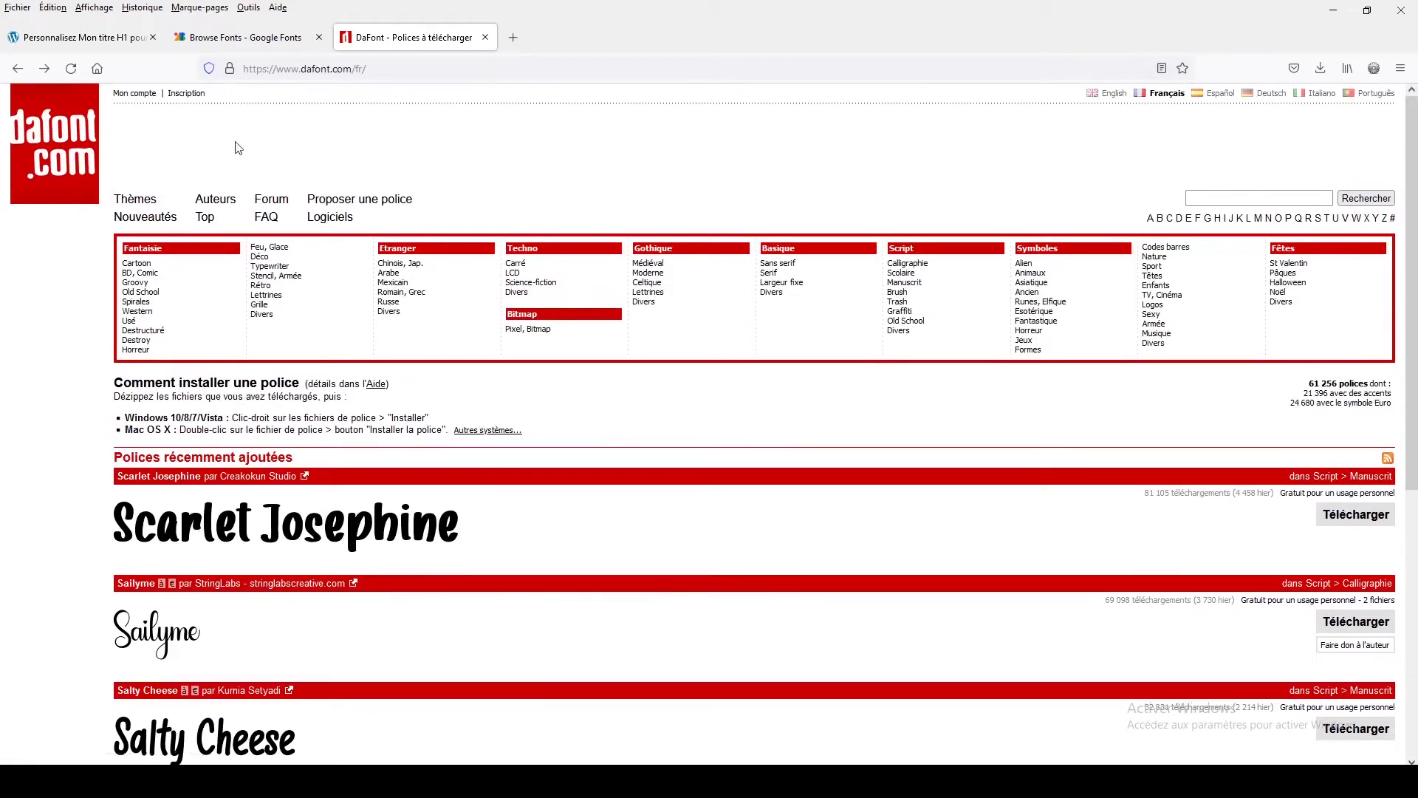
pyautogui.click(100, 43)
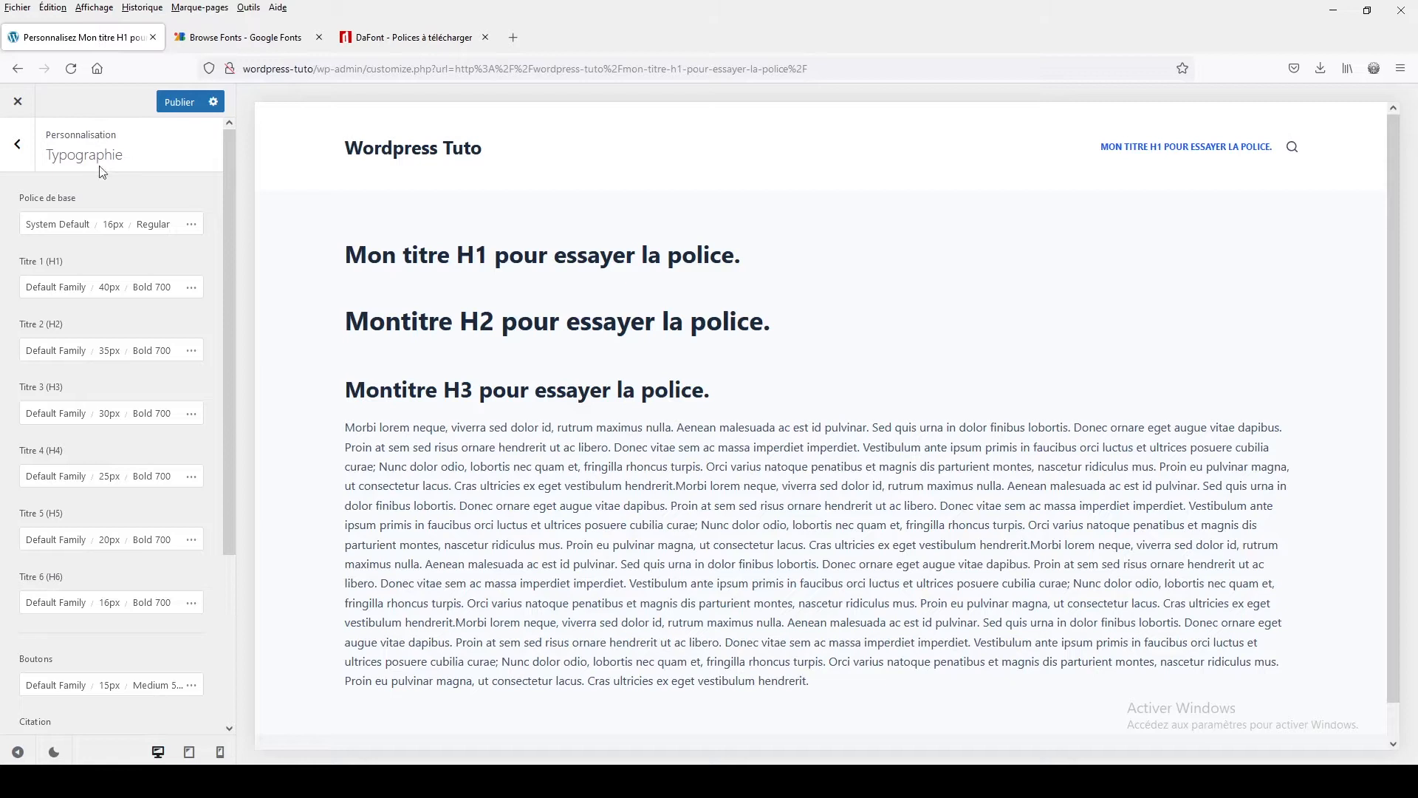
# Search the base font list for scarlet and then verdana, clear the search and close the picker
pyautogui.click(65, 229)
pyautogui.click(83, 269)
pyautogui.write('scarlet')
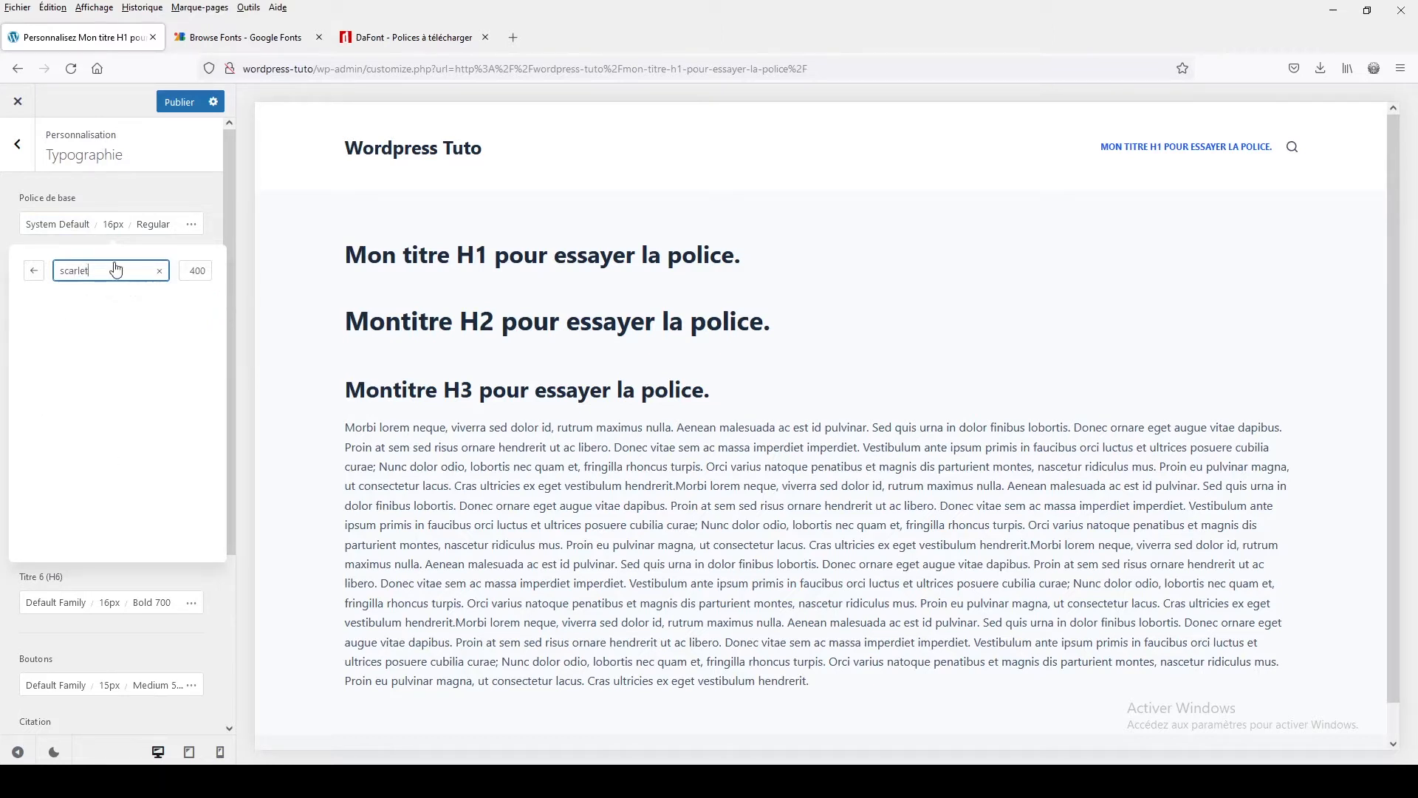
pyautogui.moveTo(98, 271); pyautogui.dragTo(58, 271)
pyautogui.write('verdan')
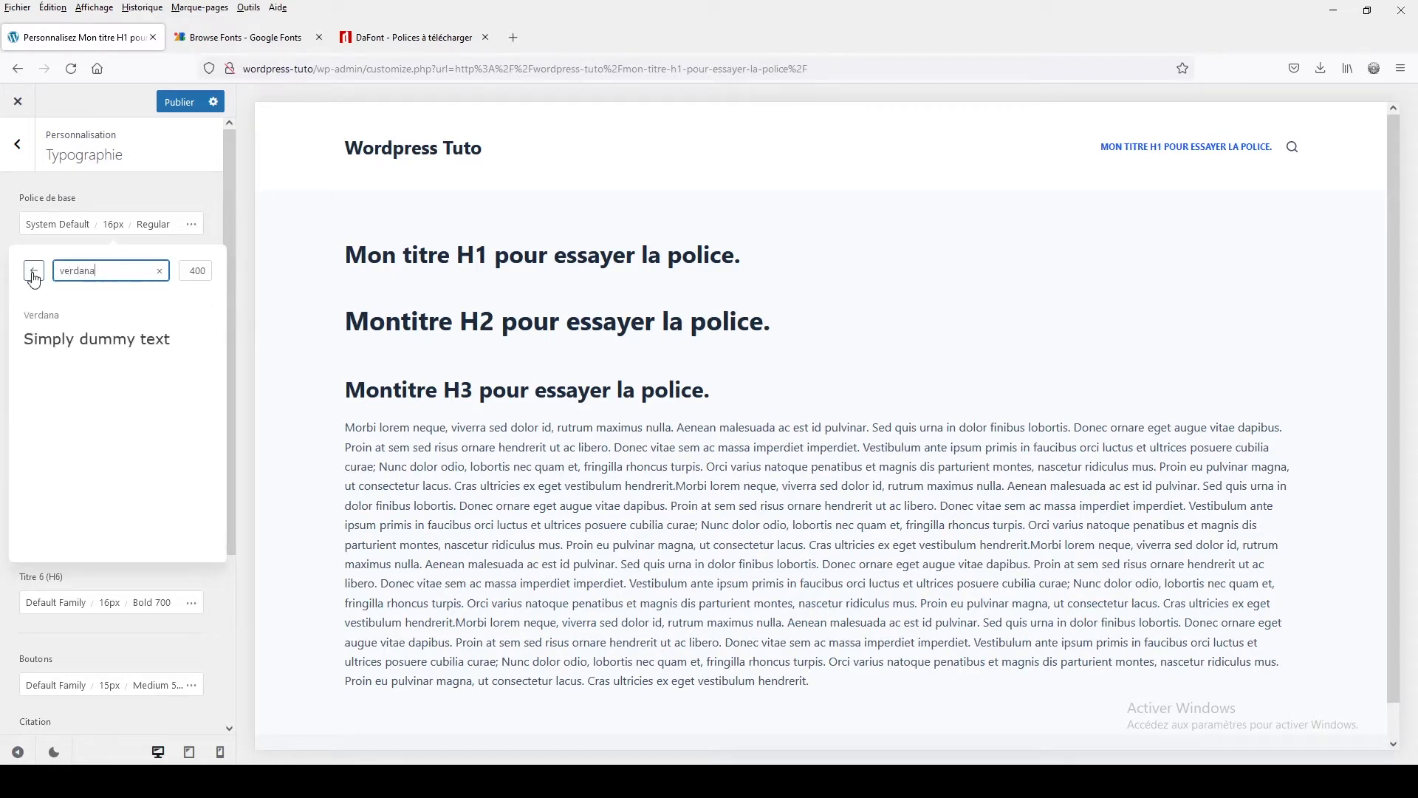
pyautogui.write('a')
pyautogui.click(160, 271)
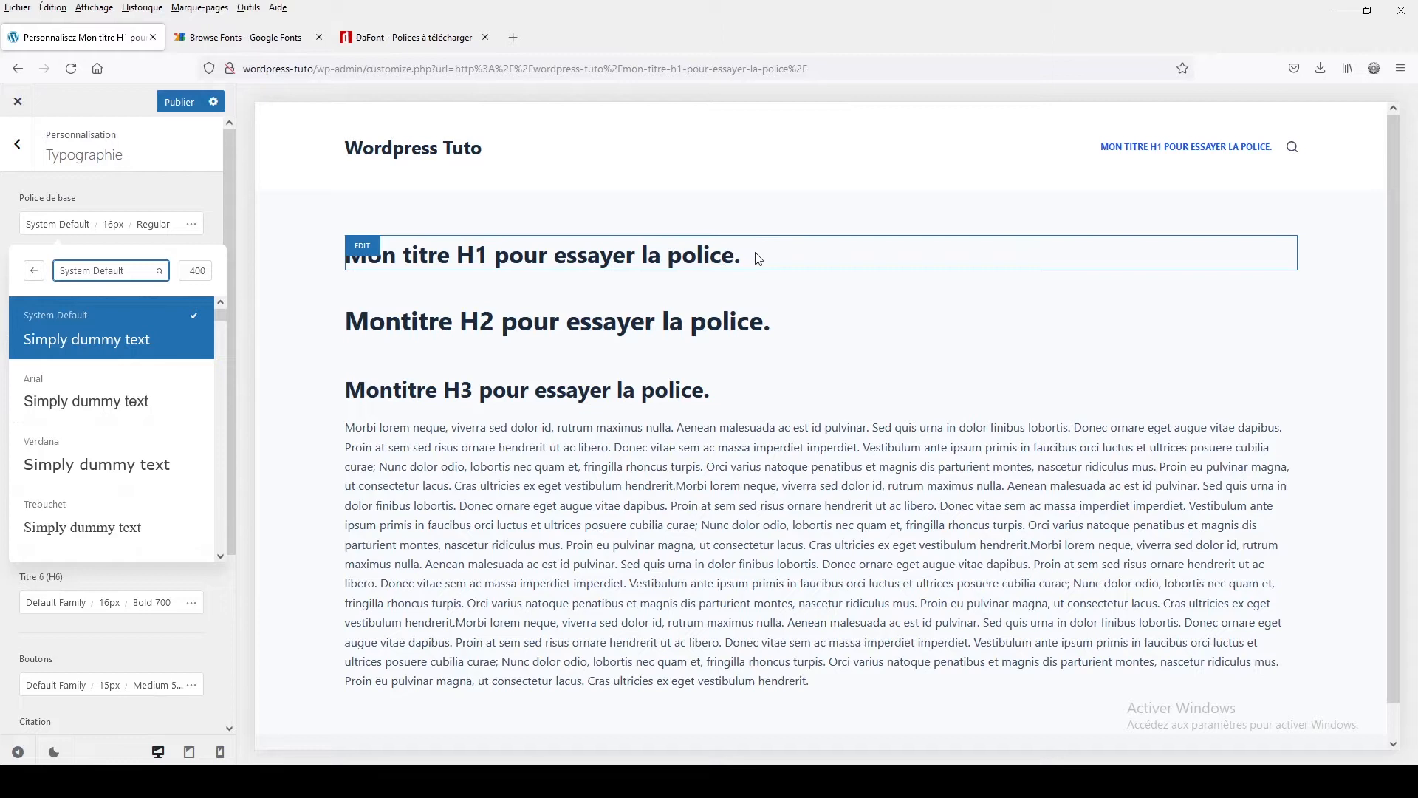
pyautogui.click(92, 199)
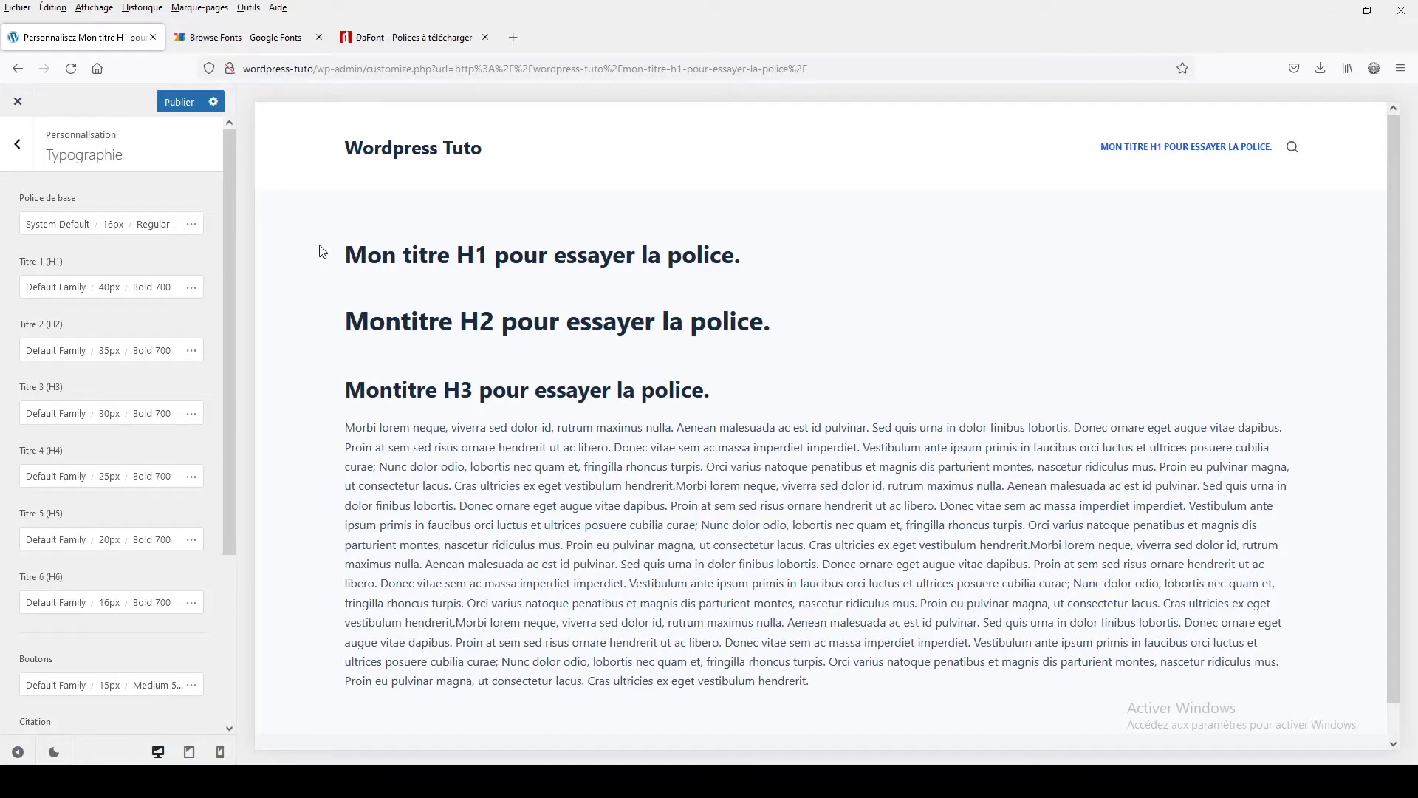
# Download the Scarlet Josephine font archive from DaFont and save the file
pyautogui.click(399, 37)
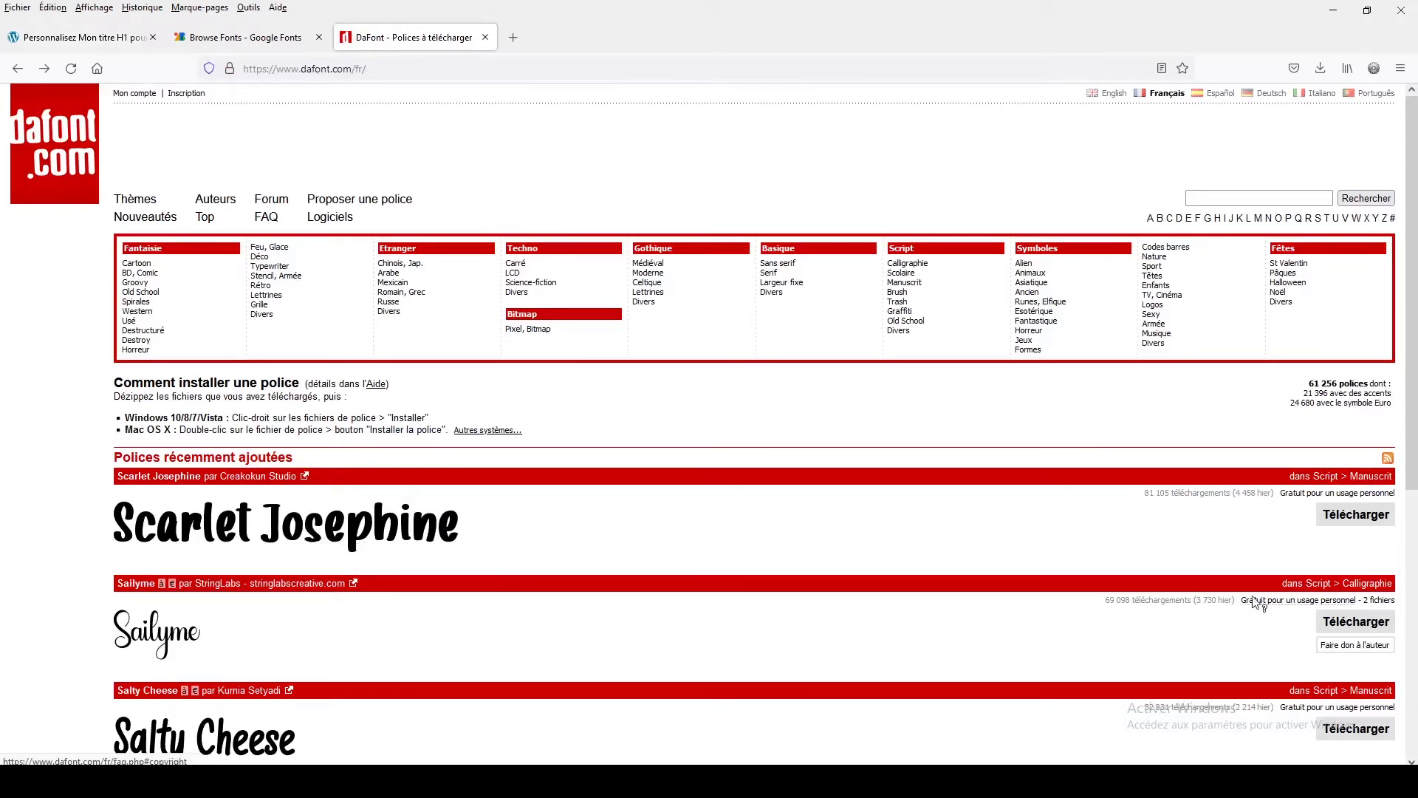
pyautogui.click(1346, 524)
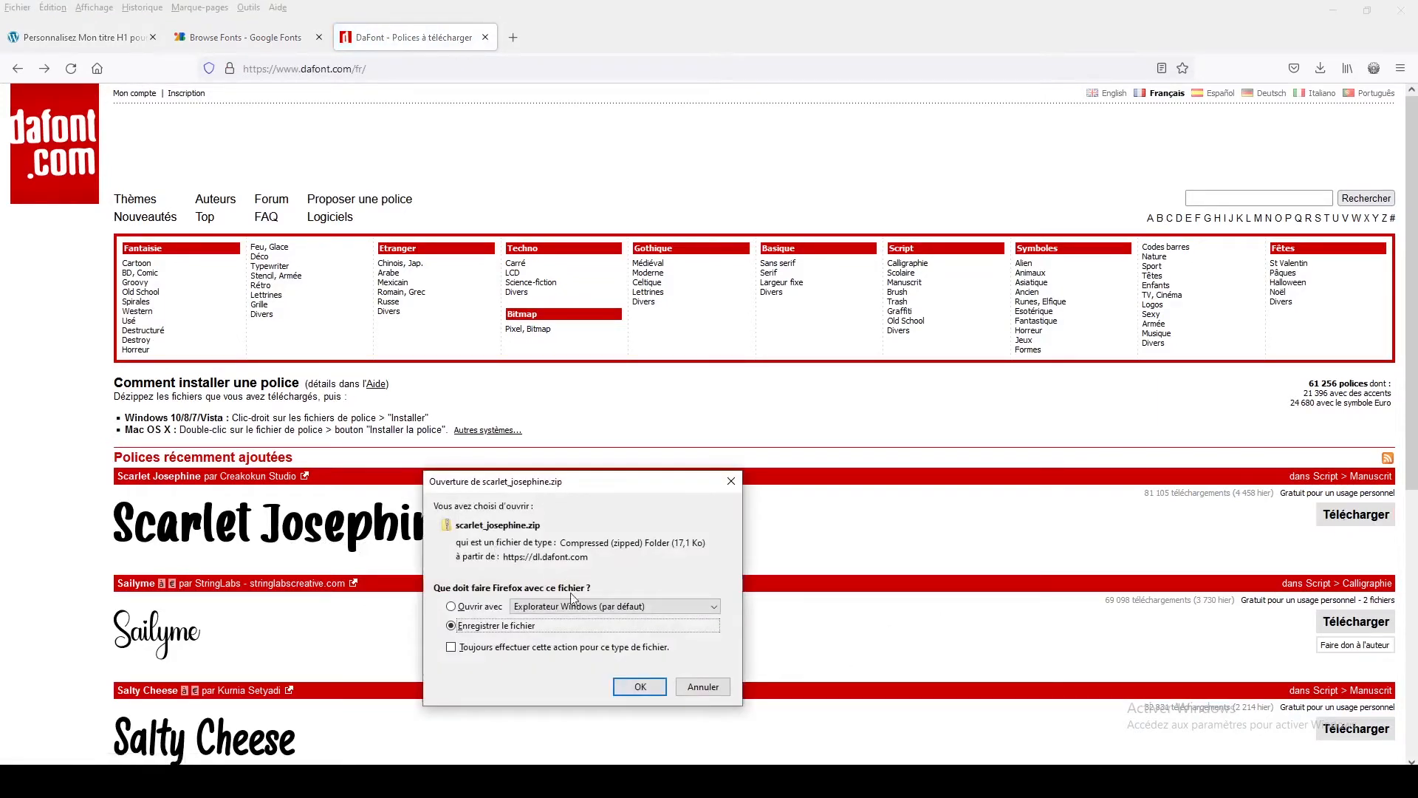
pyautogui.click(636, 695)
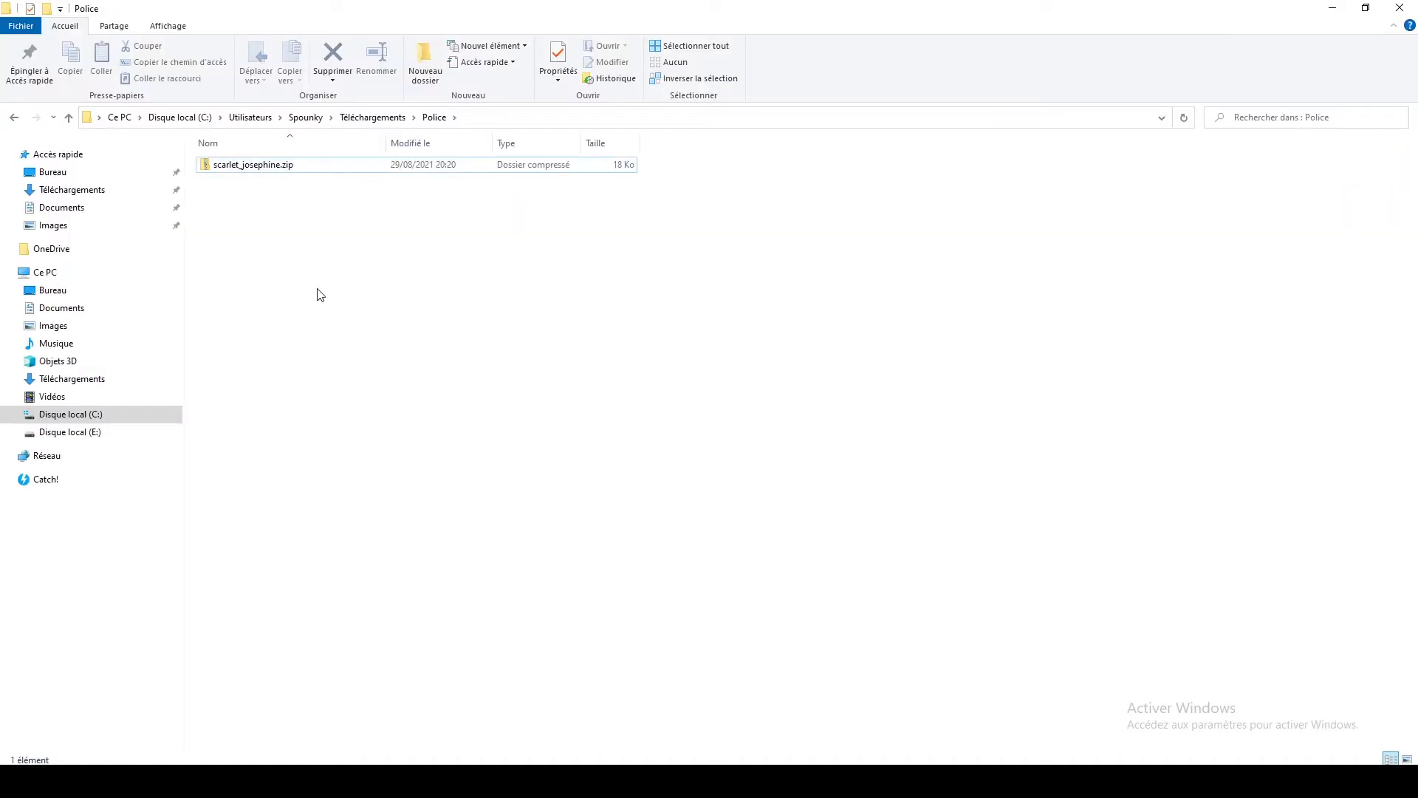
# Extract scarlet_josephine.zip into a scarlet_josephine folder with 7-Zip
pyautogui.rightClick(224, 170)
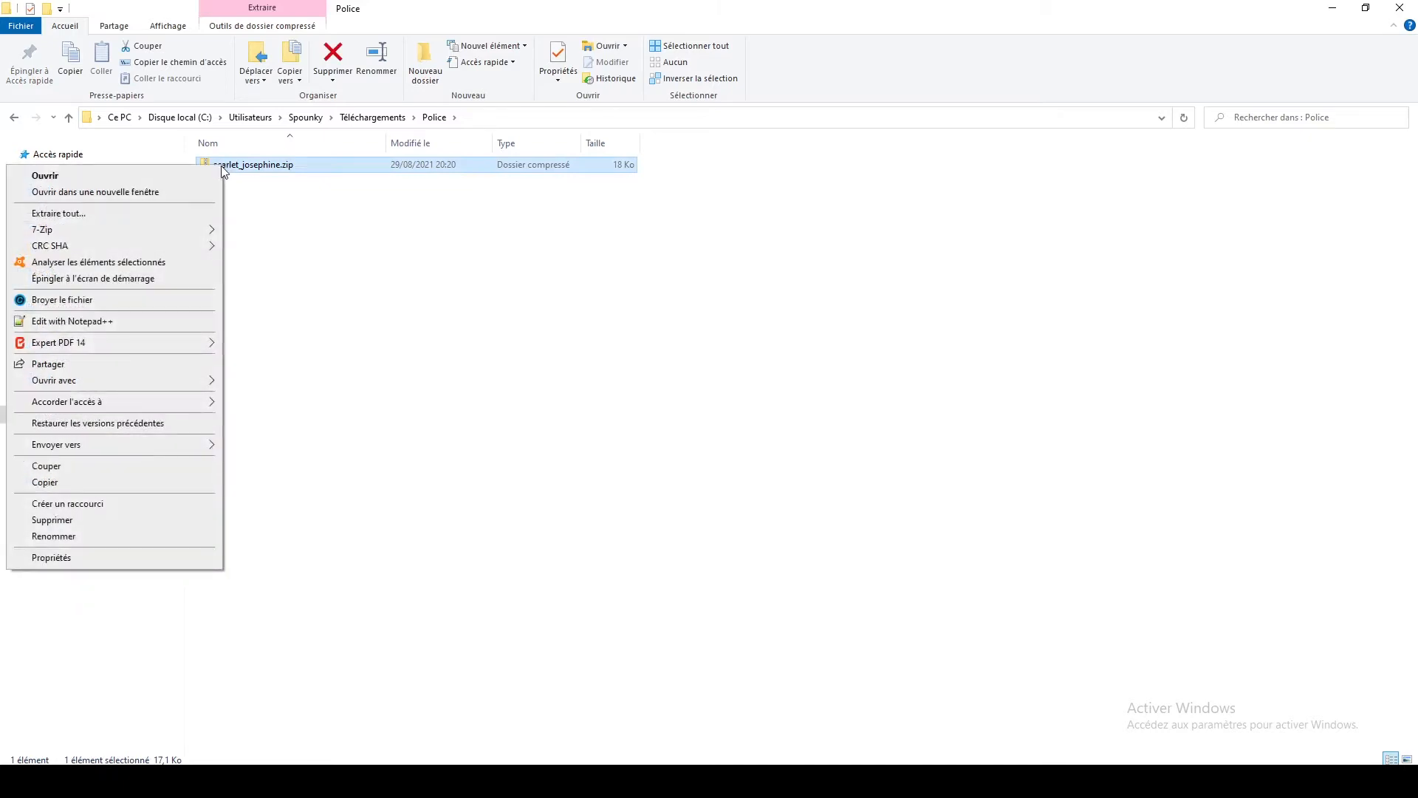
pyautogui.moveTo(188, 231)
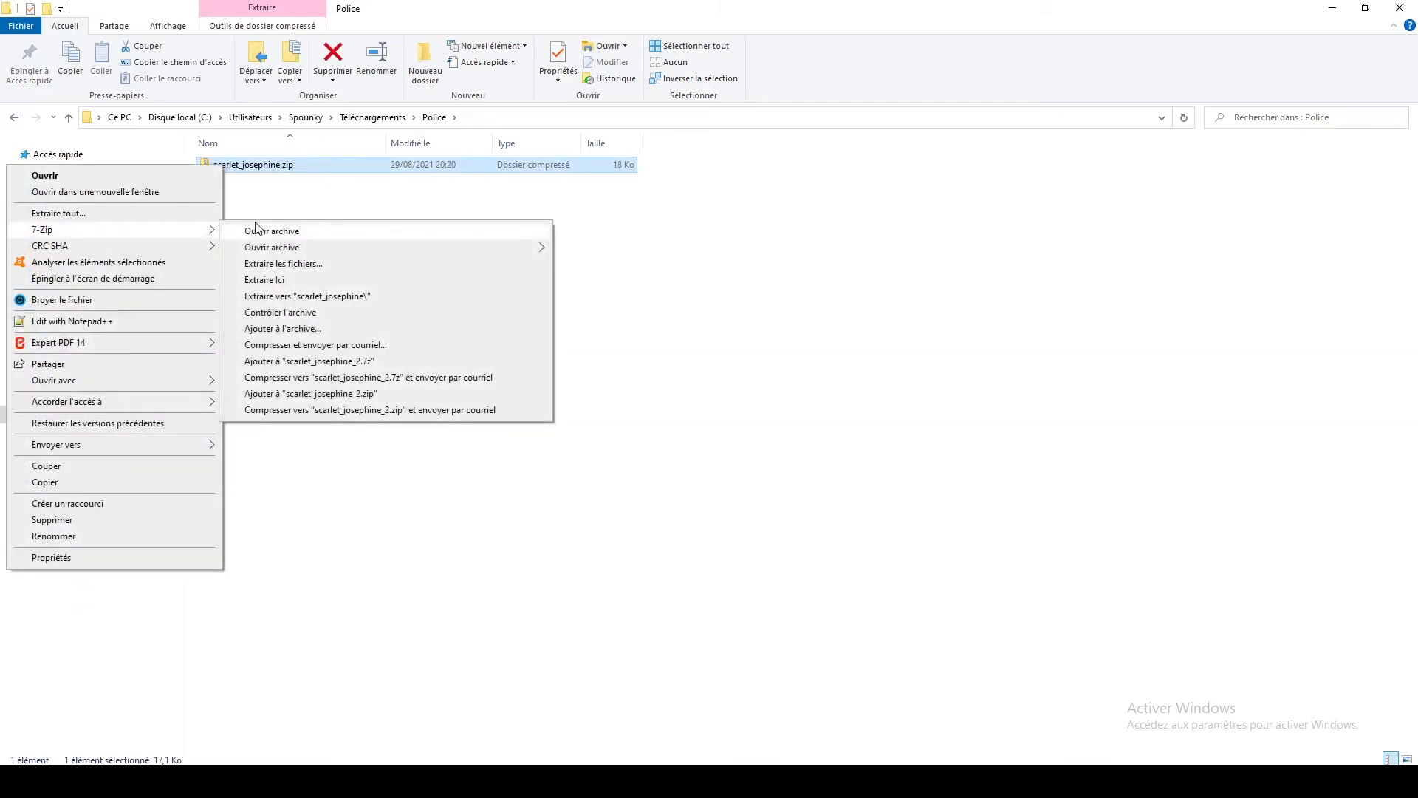
pyautogui.click(293, 296)
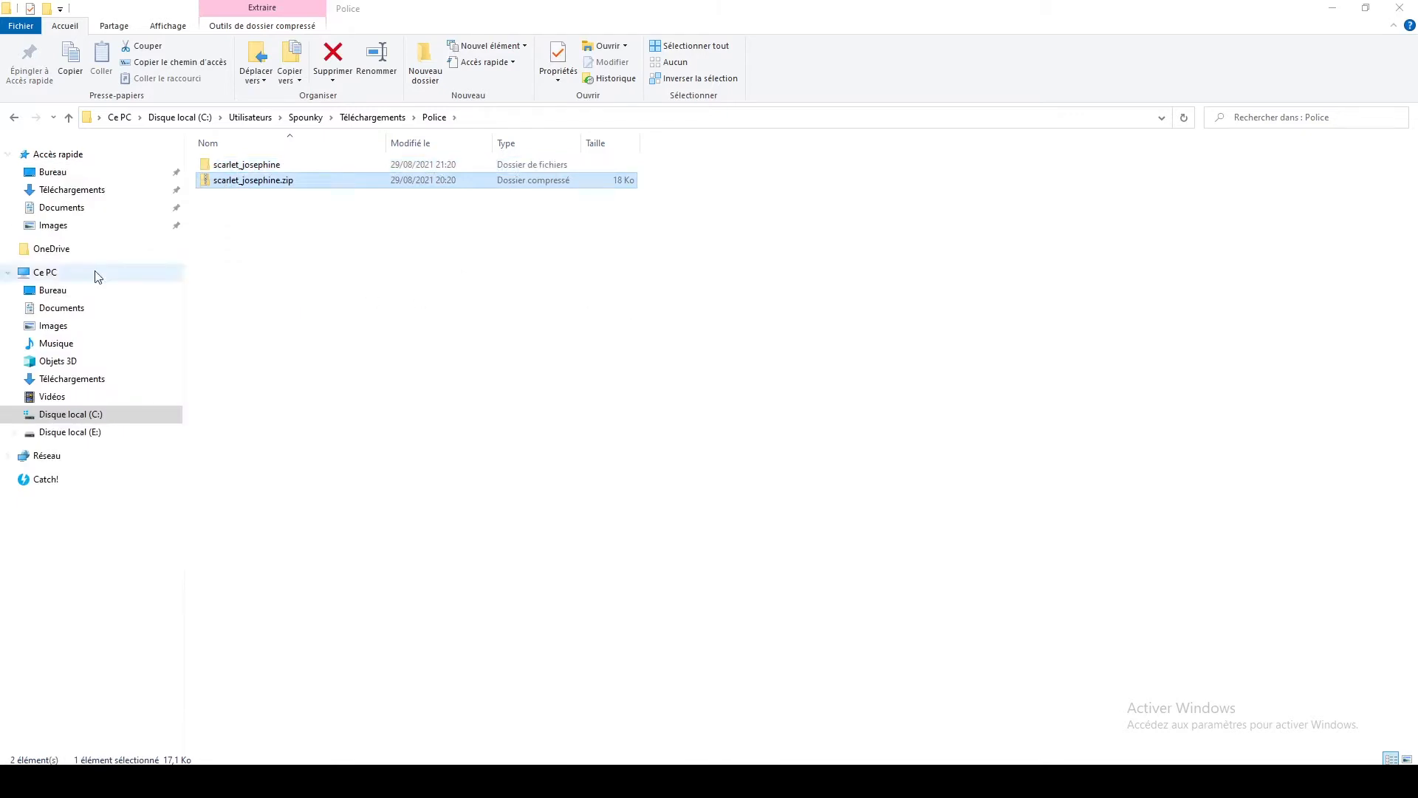
# Open the extracted scarlet_josephine folder, then minimize the file explorer and return to the customizer tab
pyautogui.click(244, 167)
pyautogui.doubleClick(244, 167)
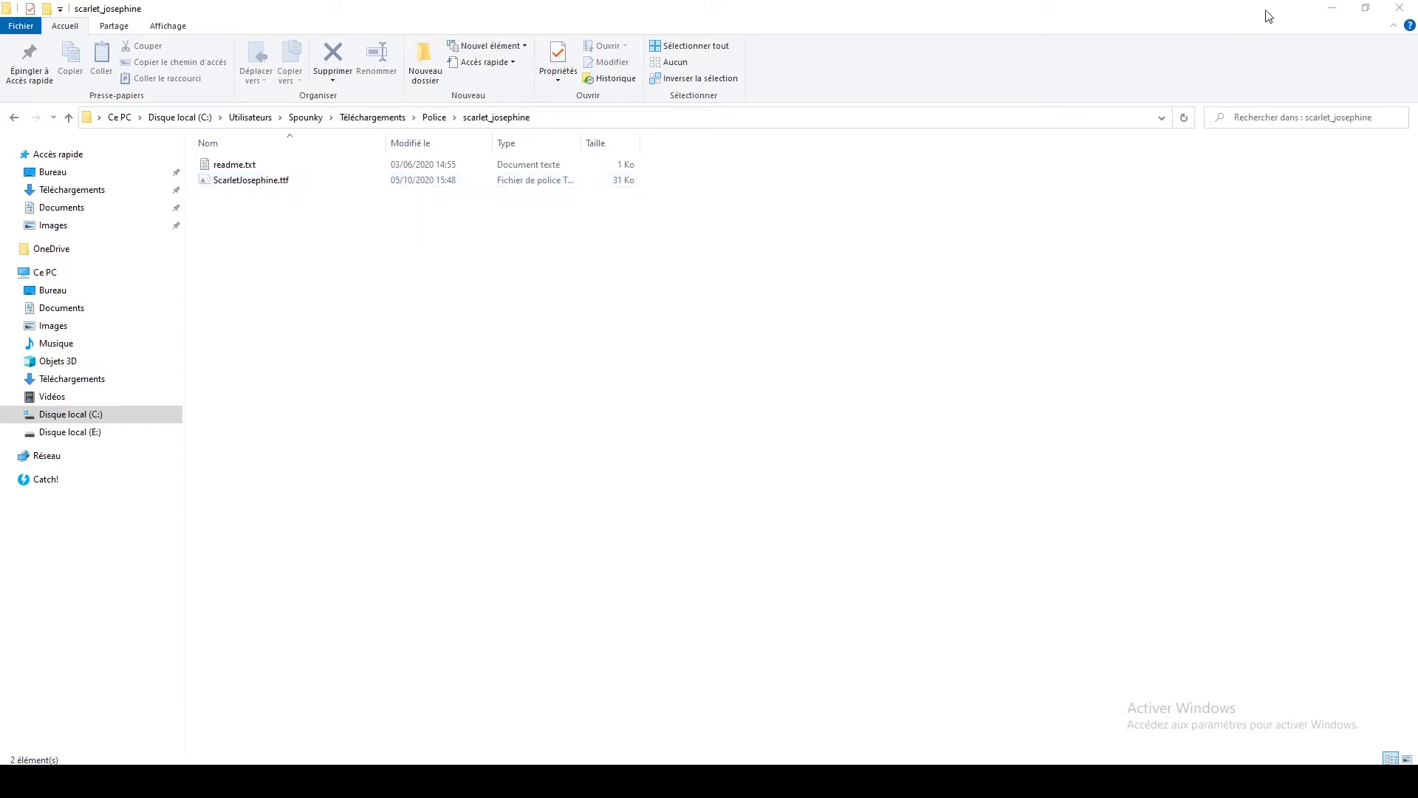
pyautogui.click(1332, 9)
pyautogui.click(140, 37)
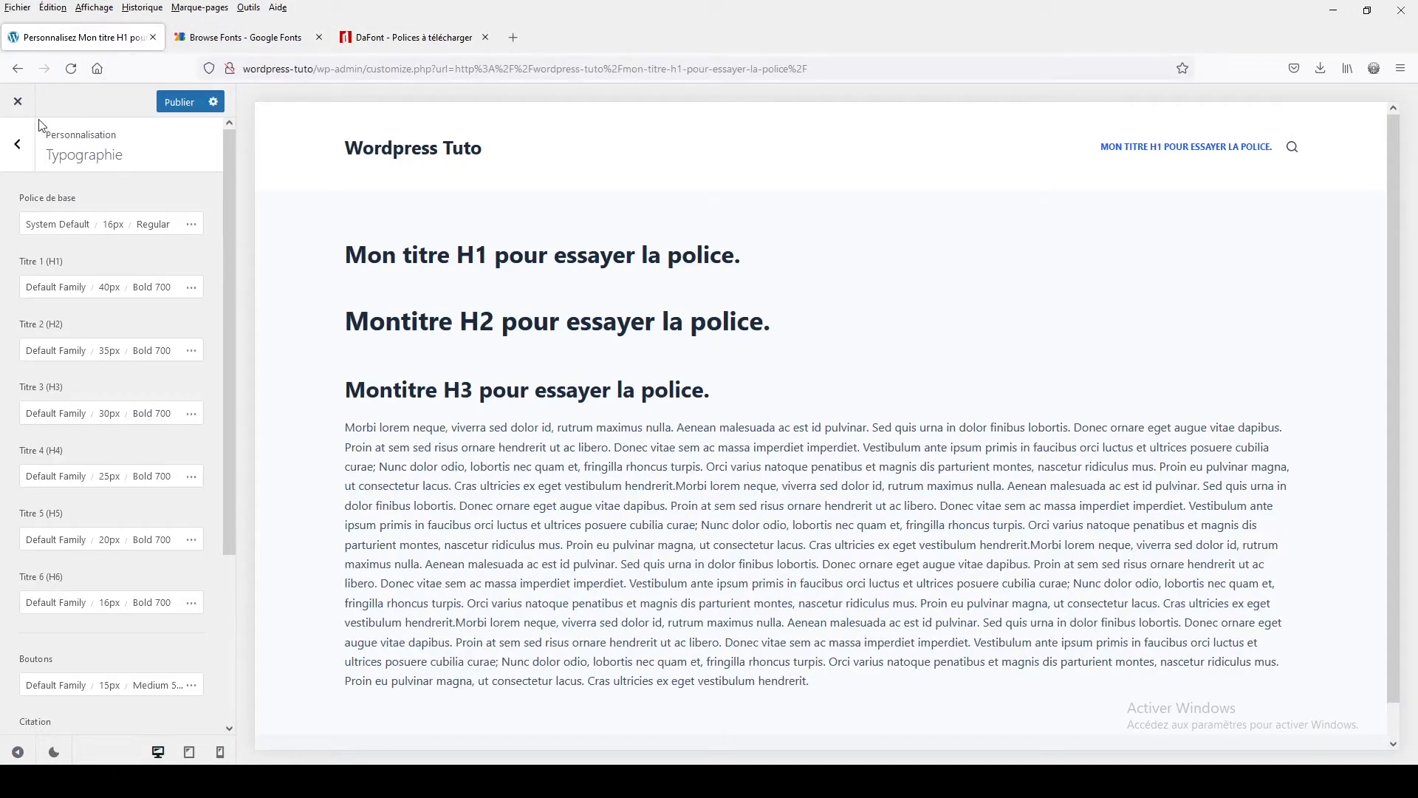
# Close the customizer without saving and open the Add Plugins page from the dashboard
pyautogui.click(18, 101)
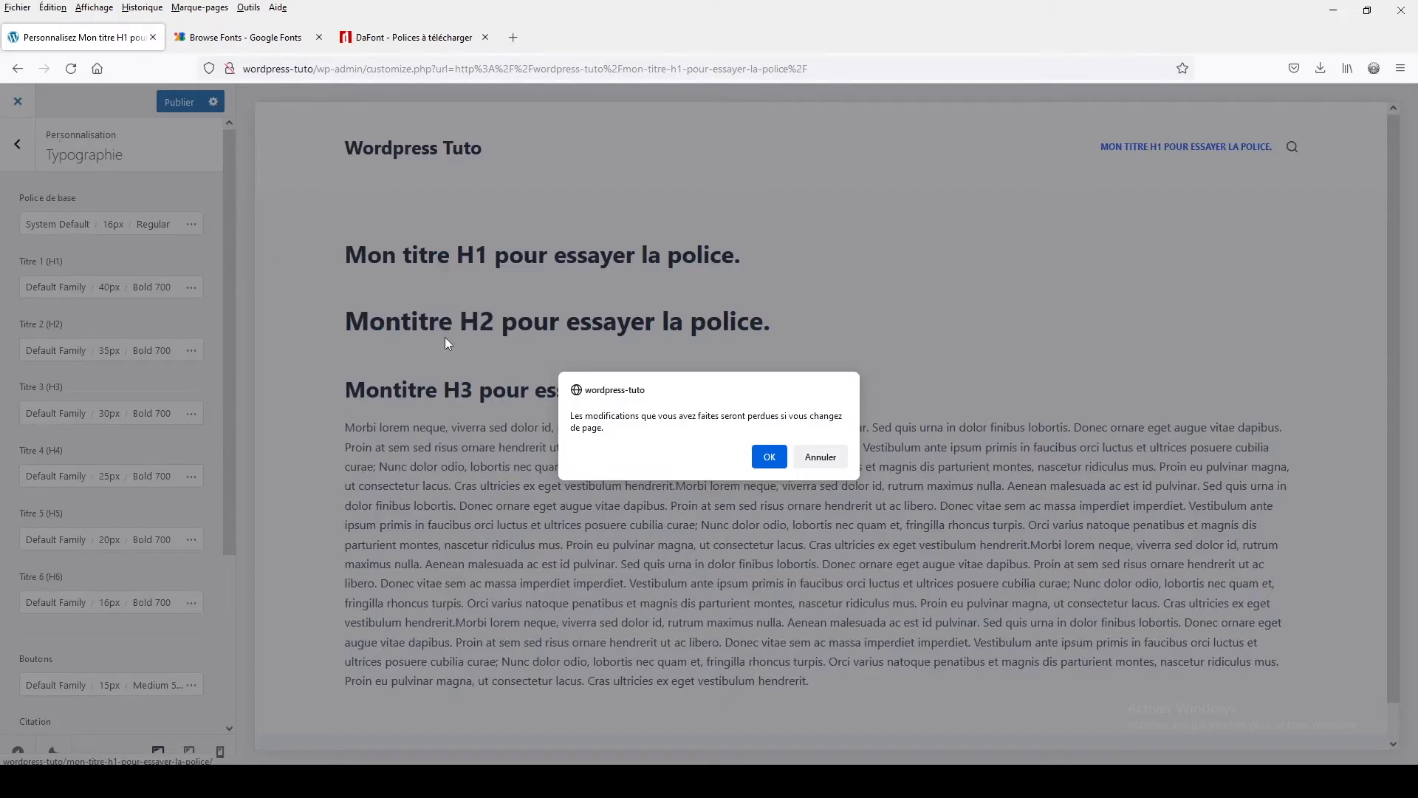
pyautogui.click(769, 456)
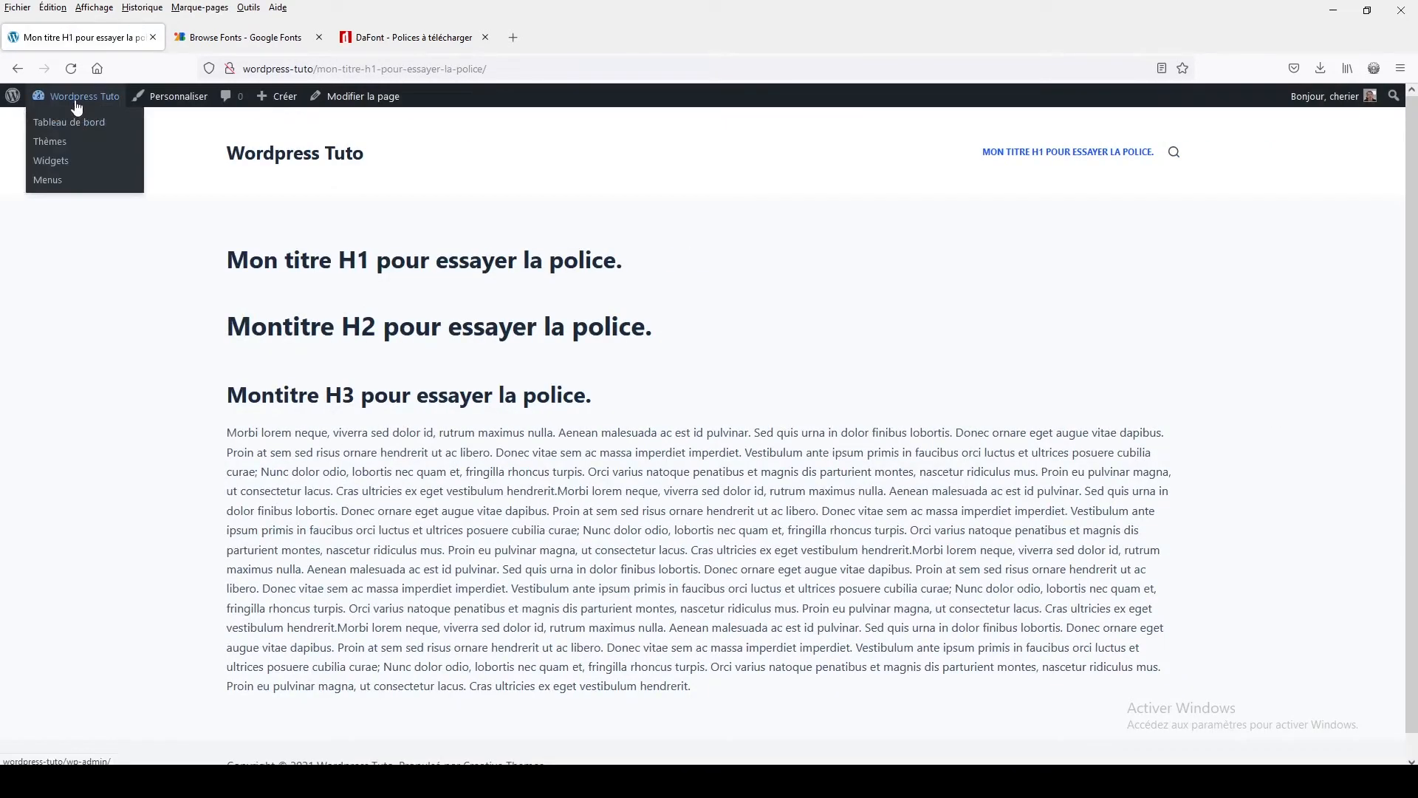
pyautogui.click(72, 127)
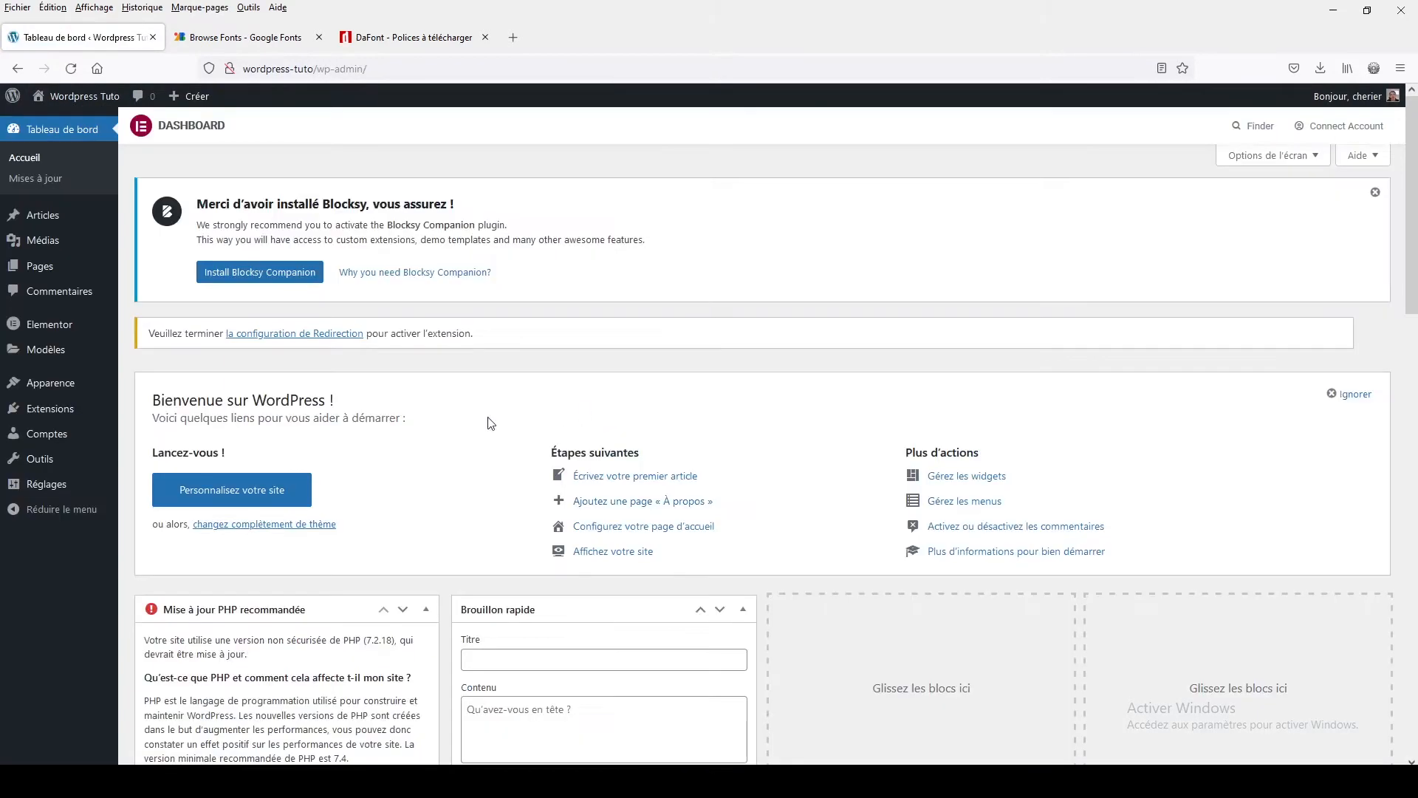
pyautogui.click(64, 410)
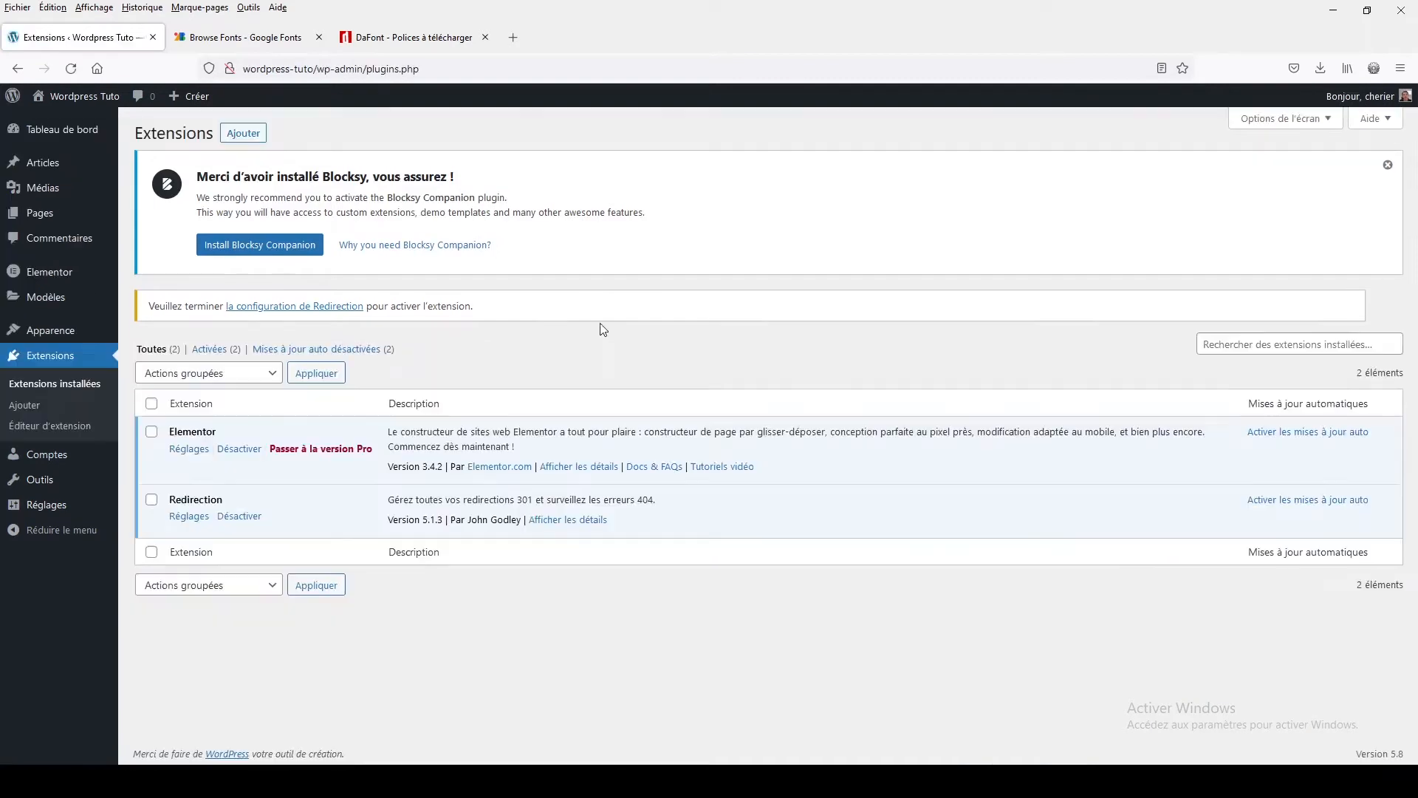
pyautogui.click(244, 133)
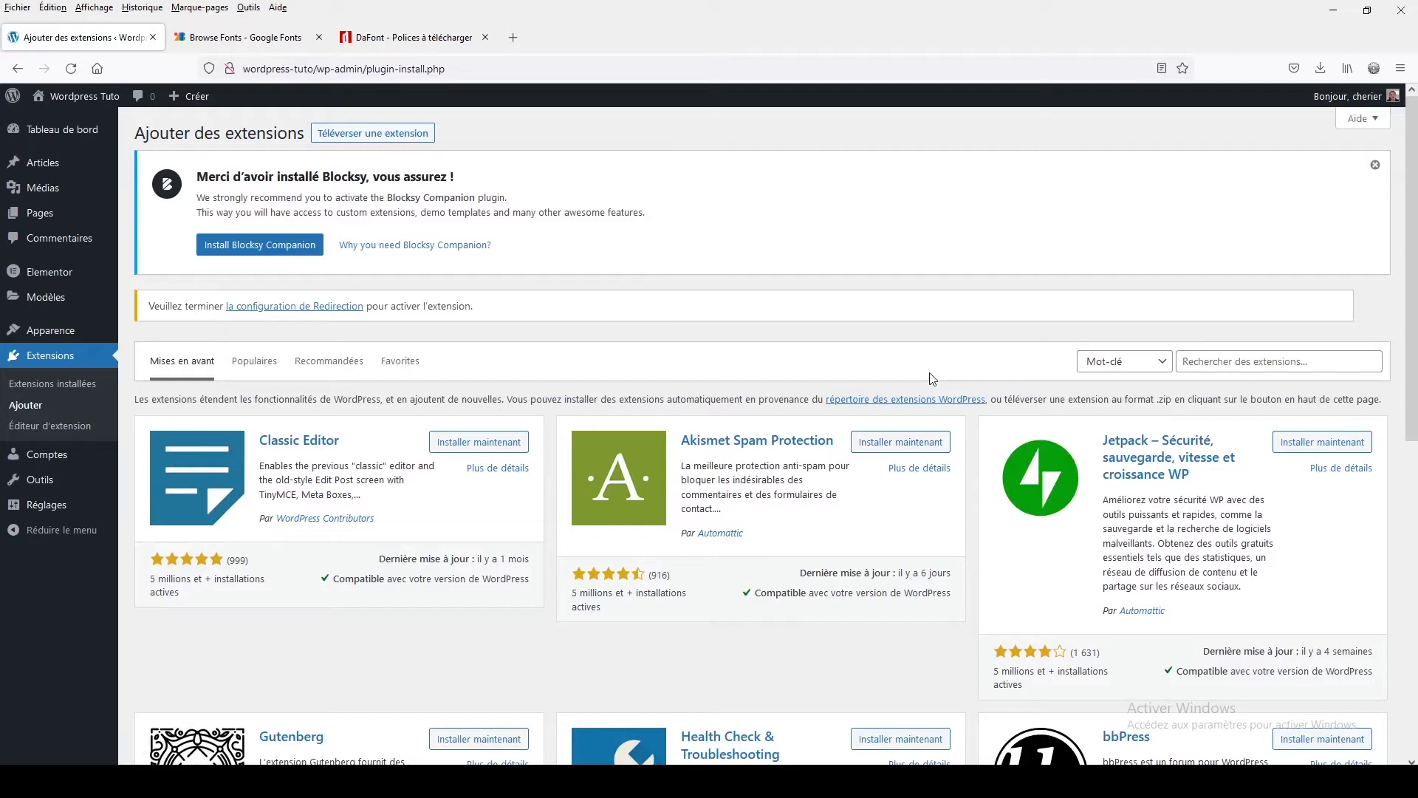
# Search the plugin directory for font, then install and activate the Custom Fonts plugin by Brainstorm Force
pyautogui.click(1195, 359)
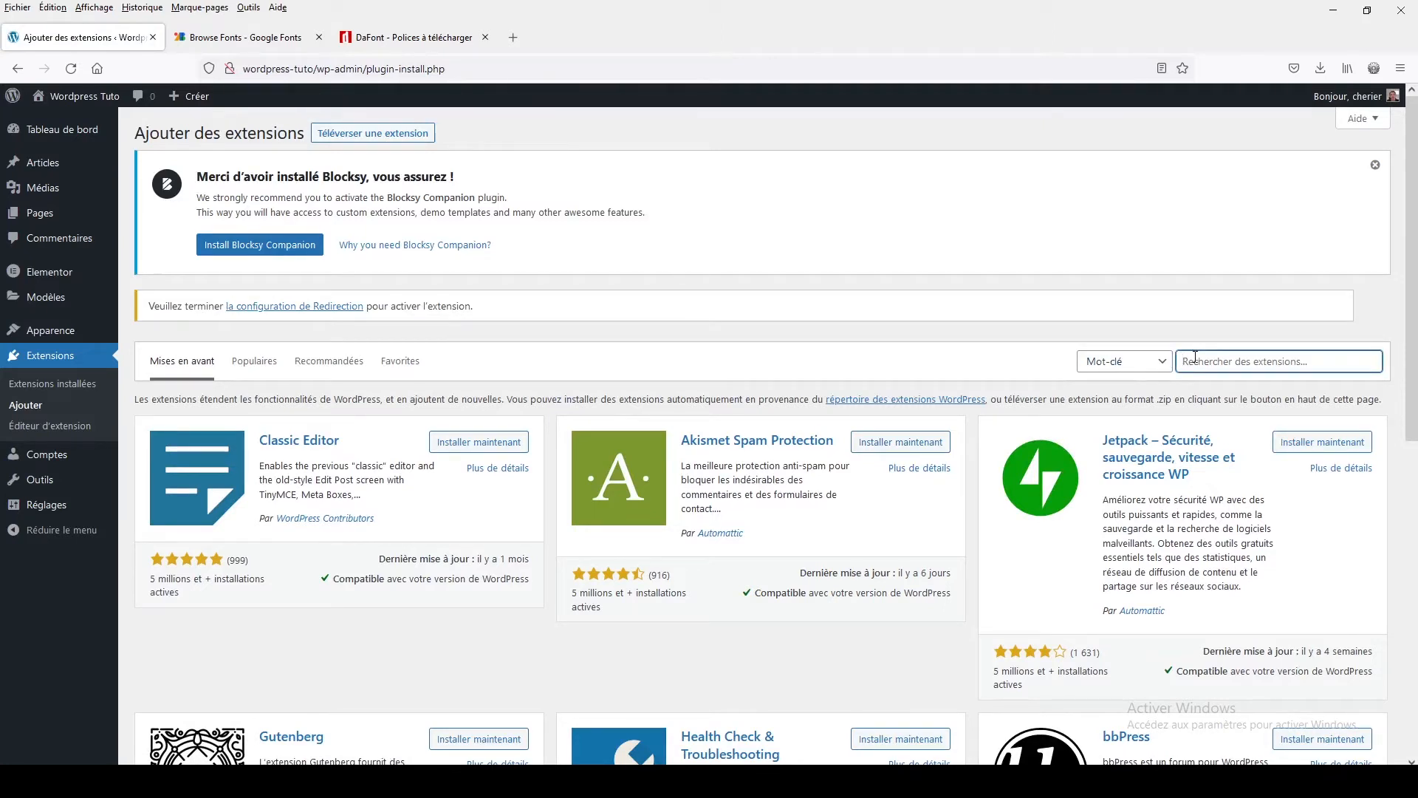
pyautogui.write('font')
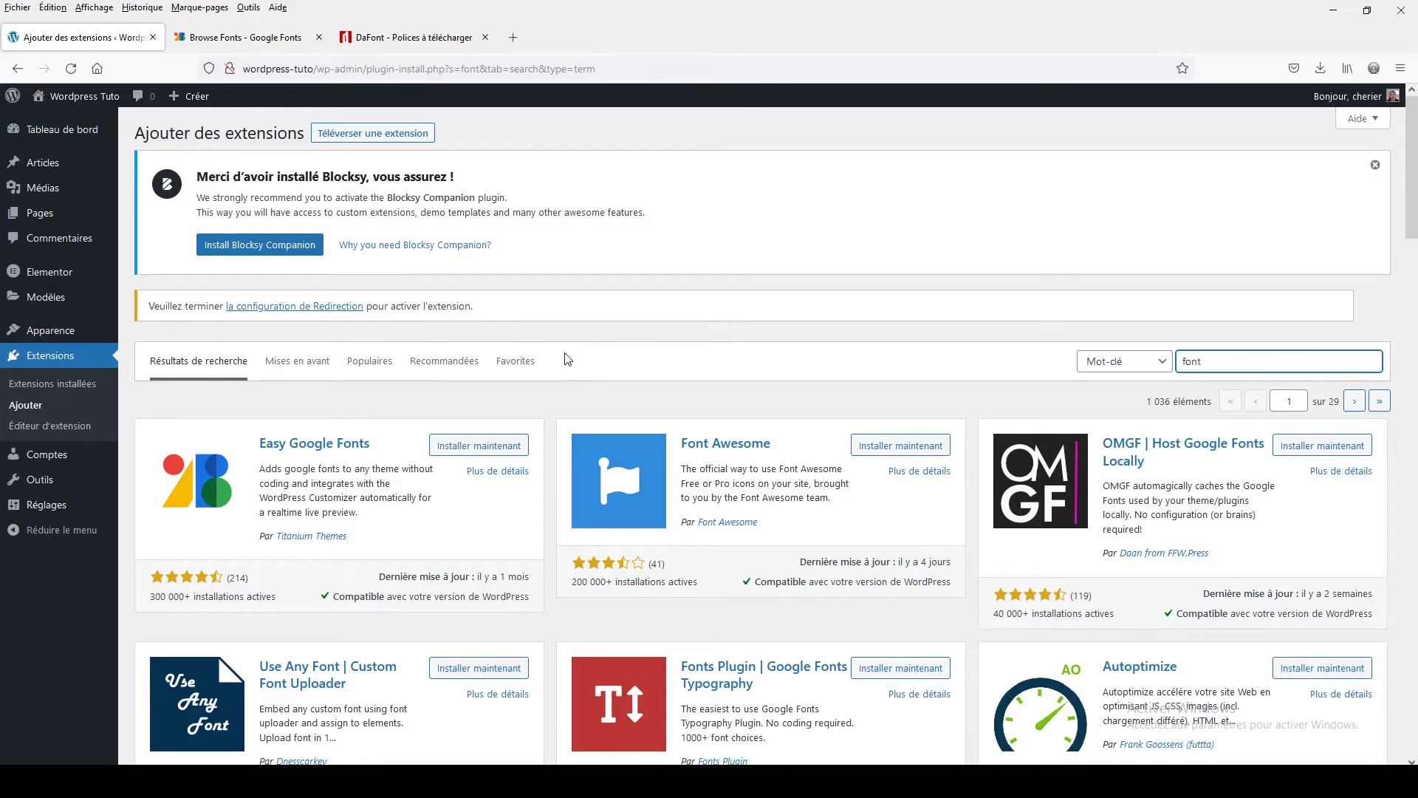
pyautogui.scroll(-2, 567, 359)
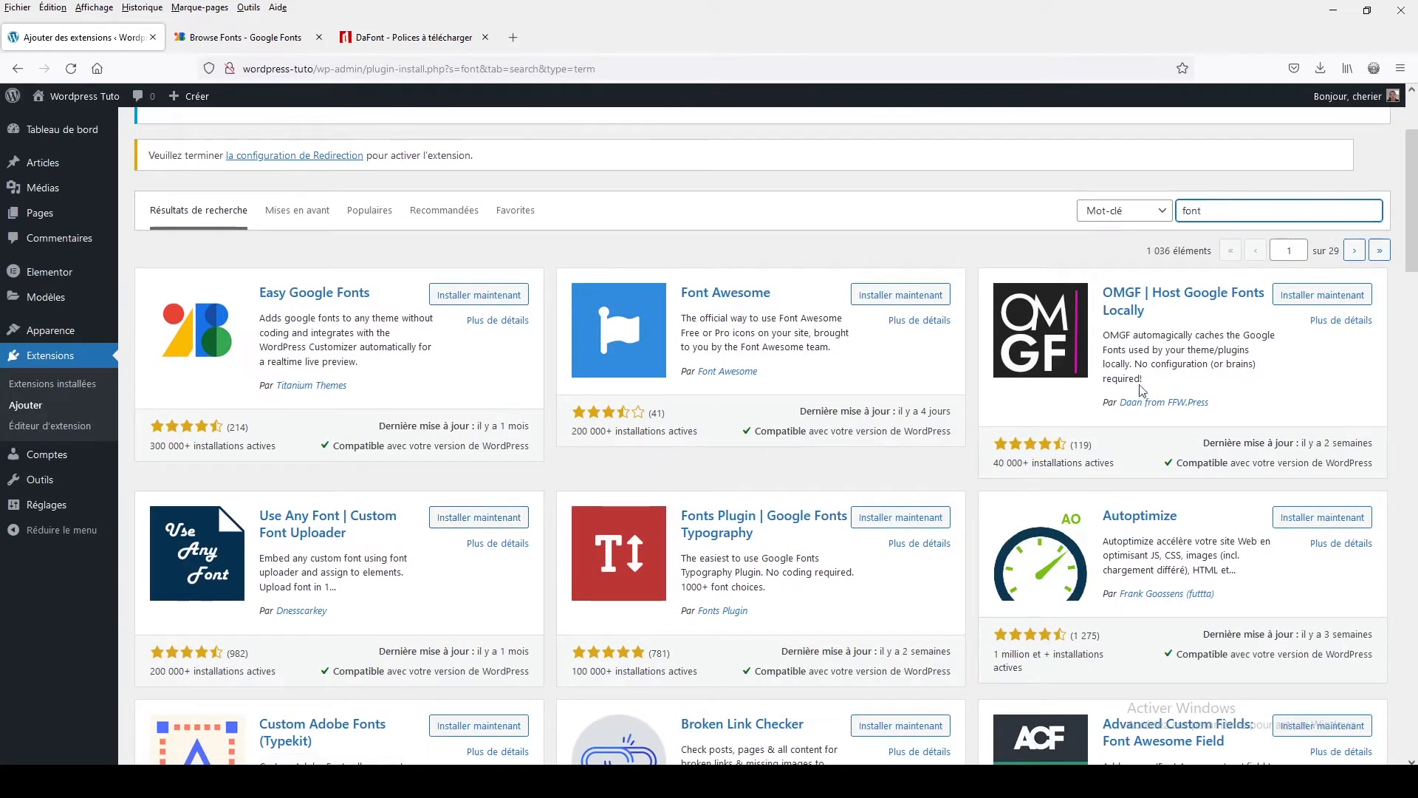
pyautogui.scroll(2, 1059, 349)
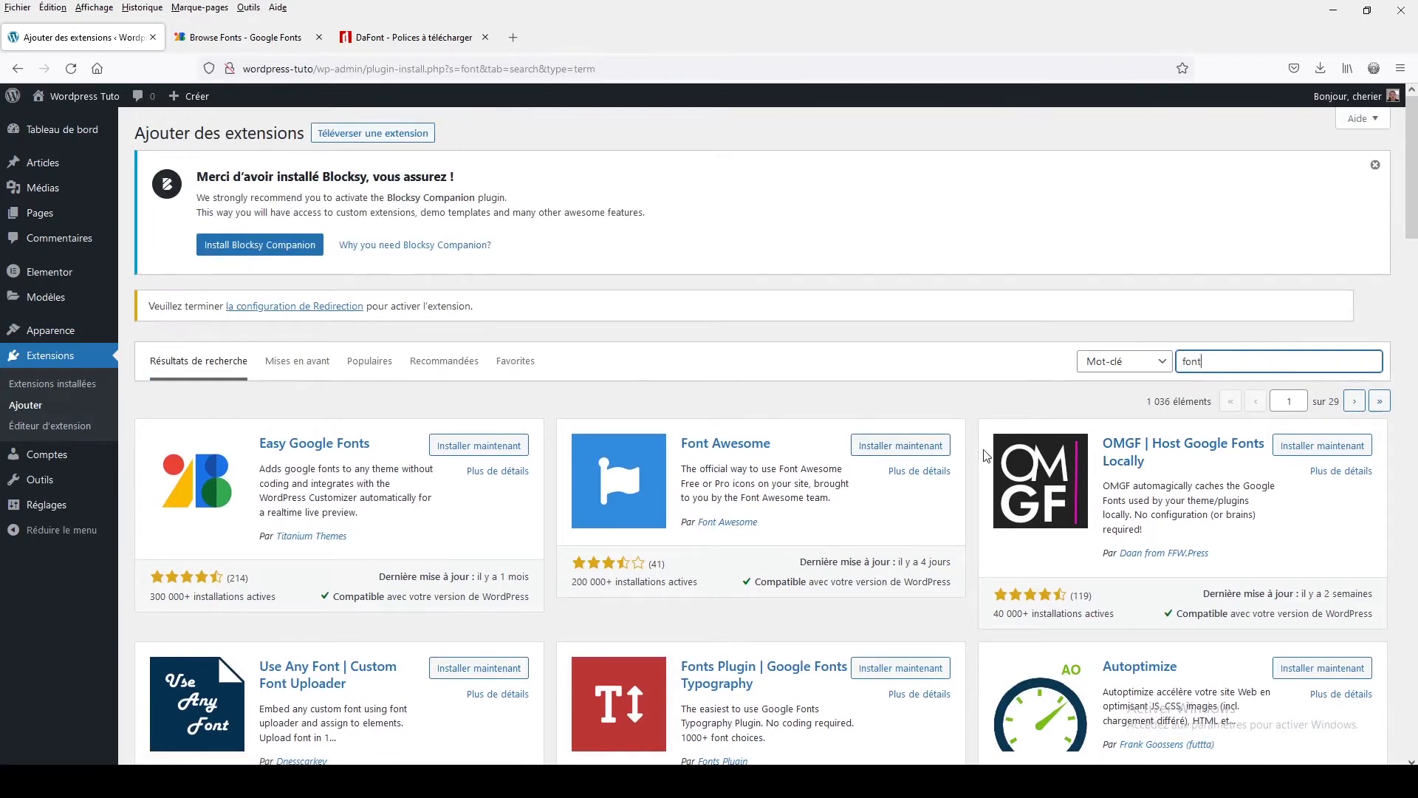
pyautogui.scroll(-1, 987, 456)
pyautogui.scroll(-8, 987, 456)
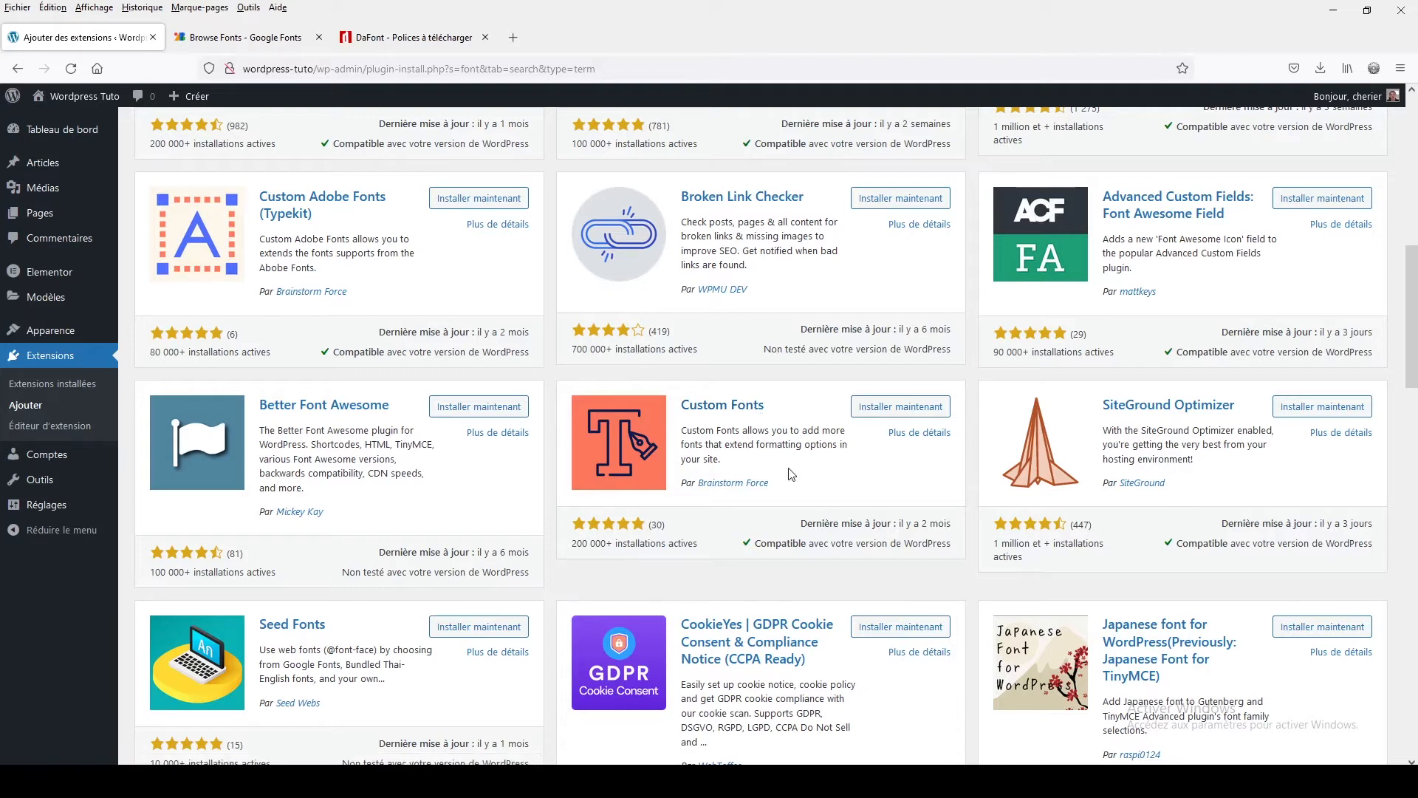
pyautogui.click(883, 408)
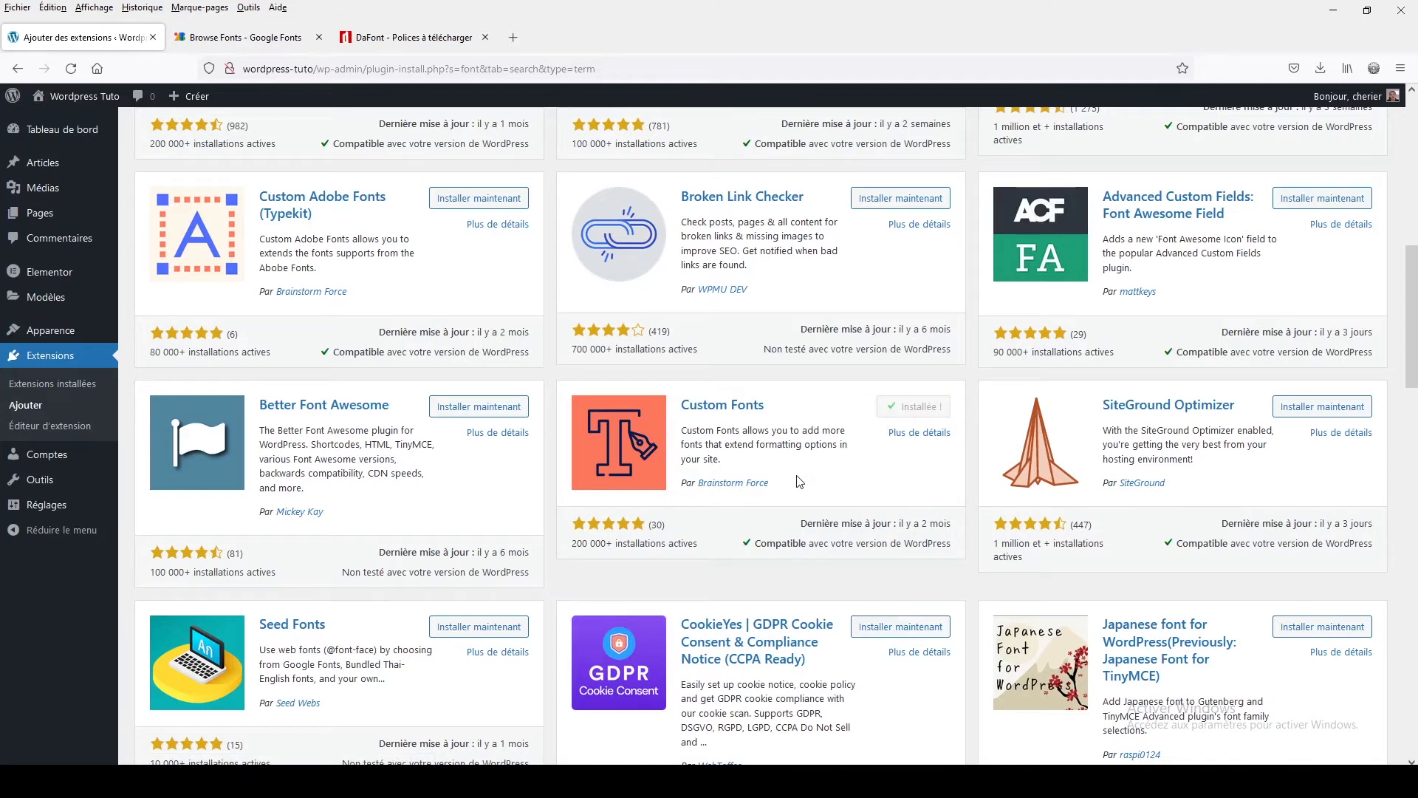
pyautogui.click(934, 408)
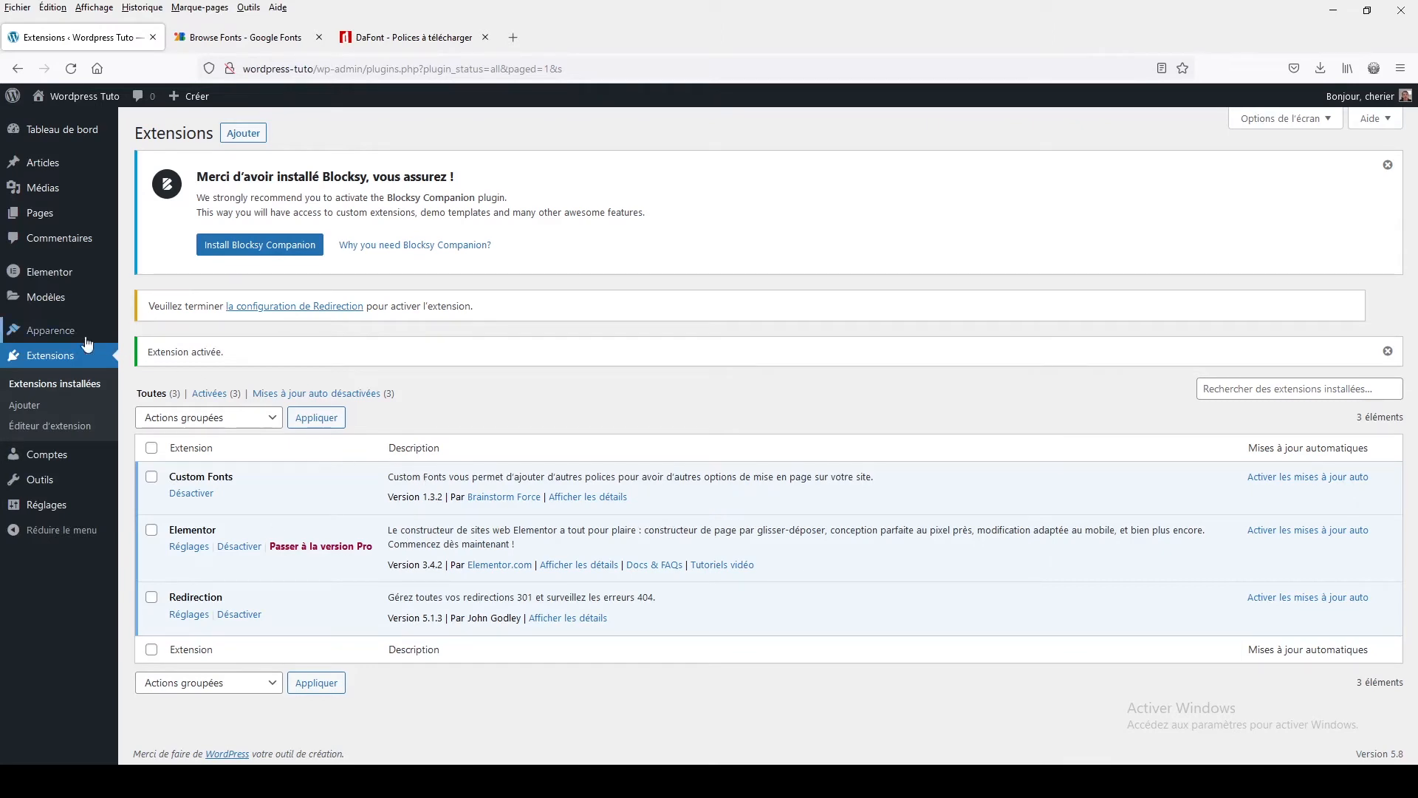
# Open the Custom Fonts page under Appearance and name a new font Scarlet
pyautogui.moveTo(72, 340)
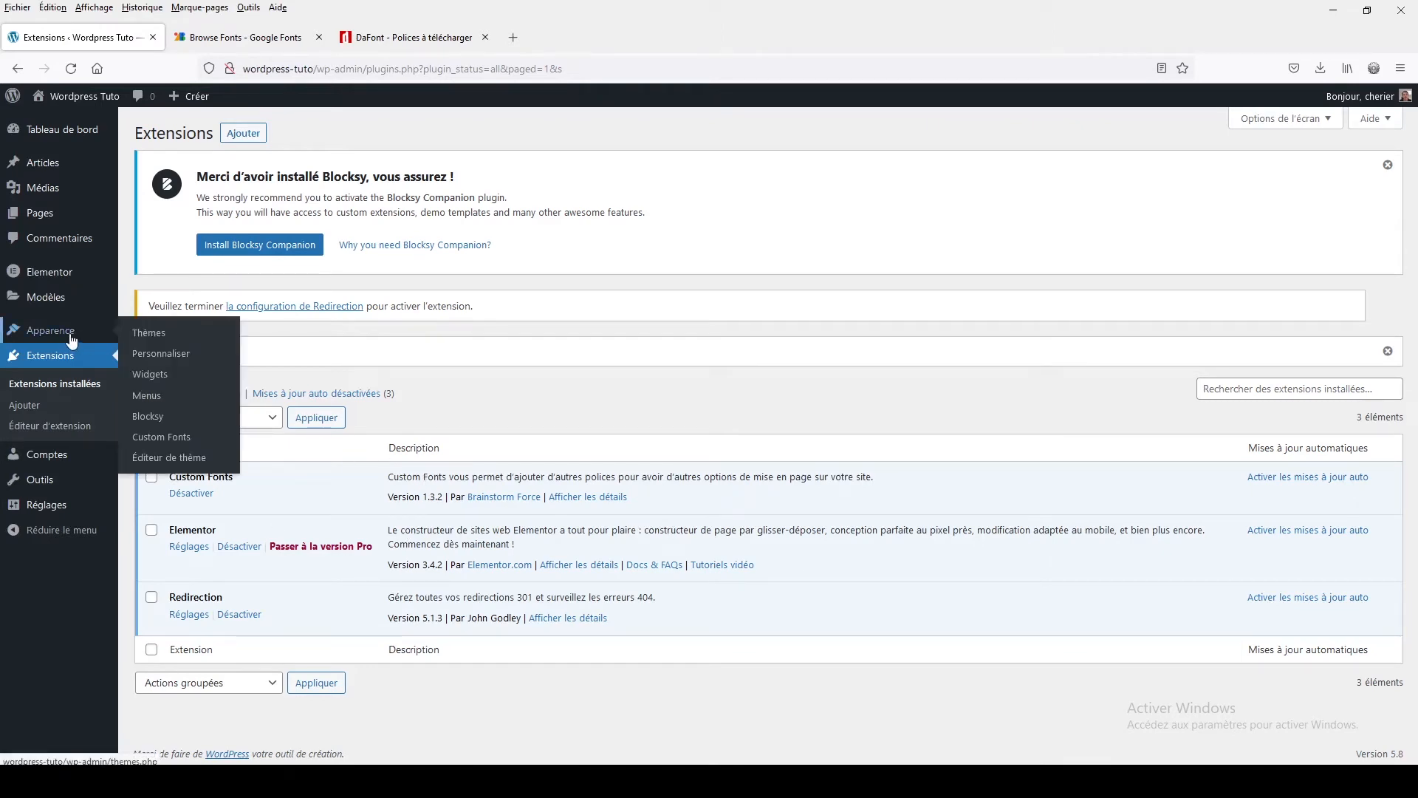
pyautogui.click(151, 441)
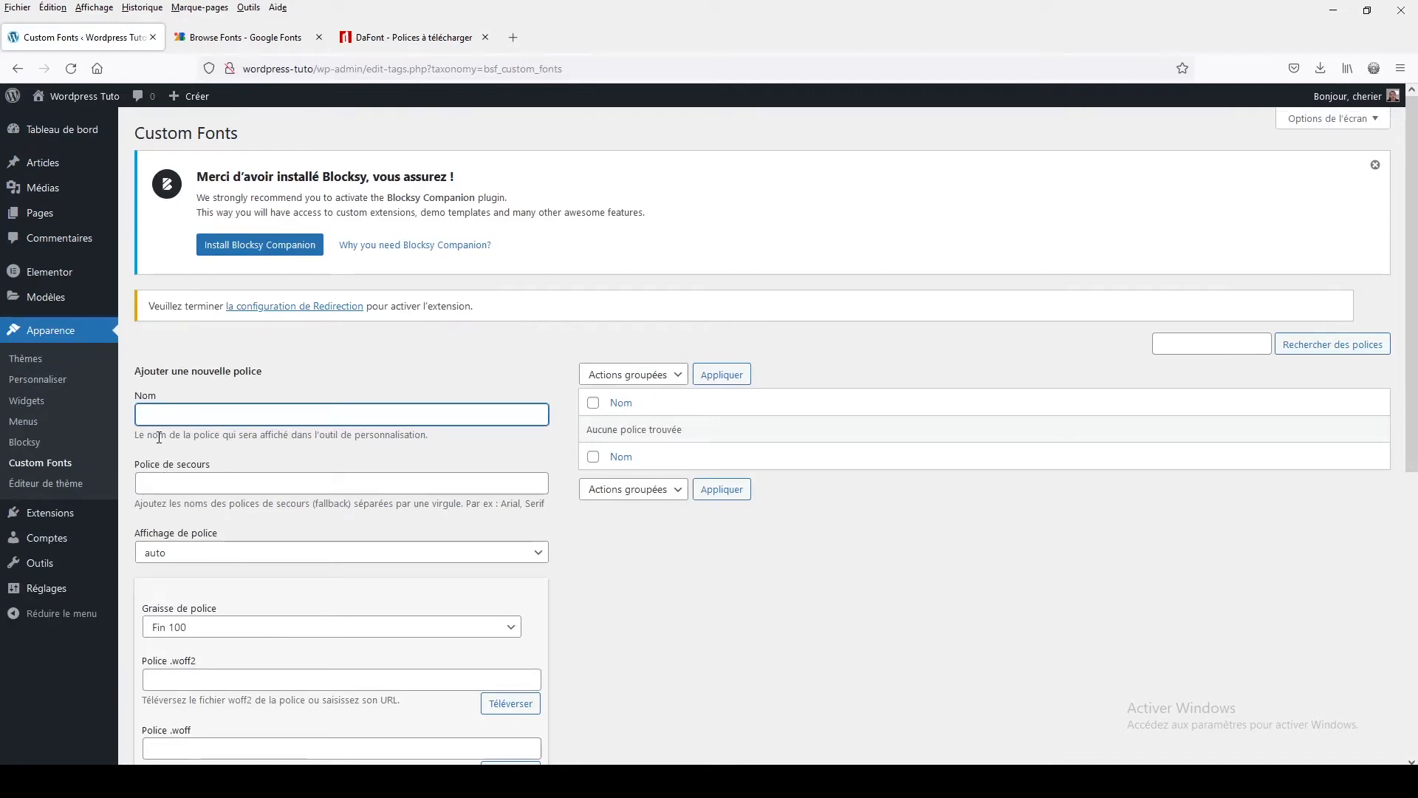
pyautogui.write('S')
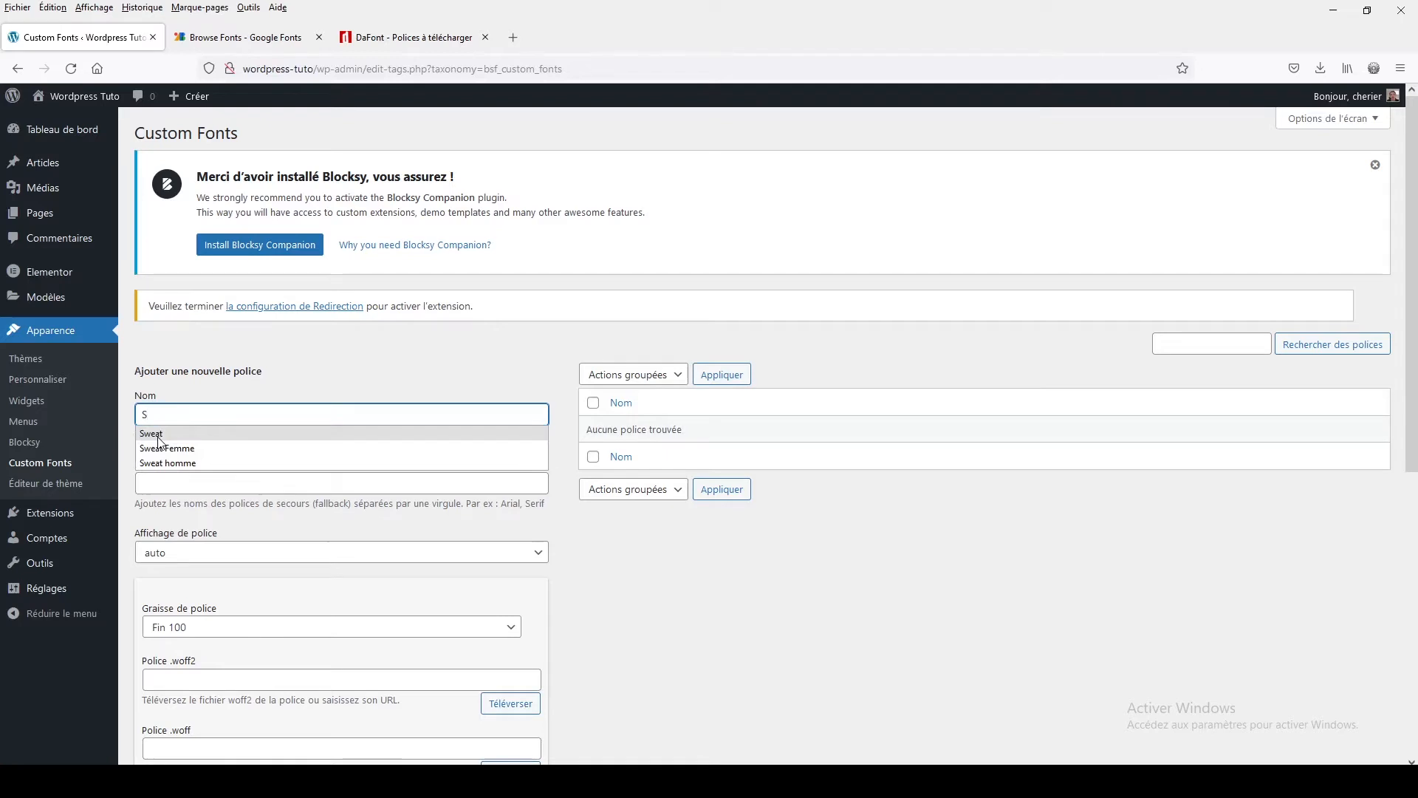
pyautogui.write('carlet')
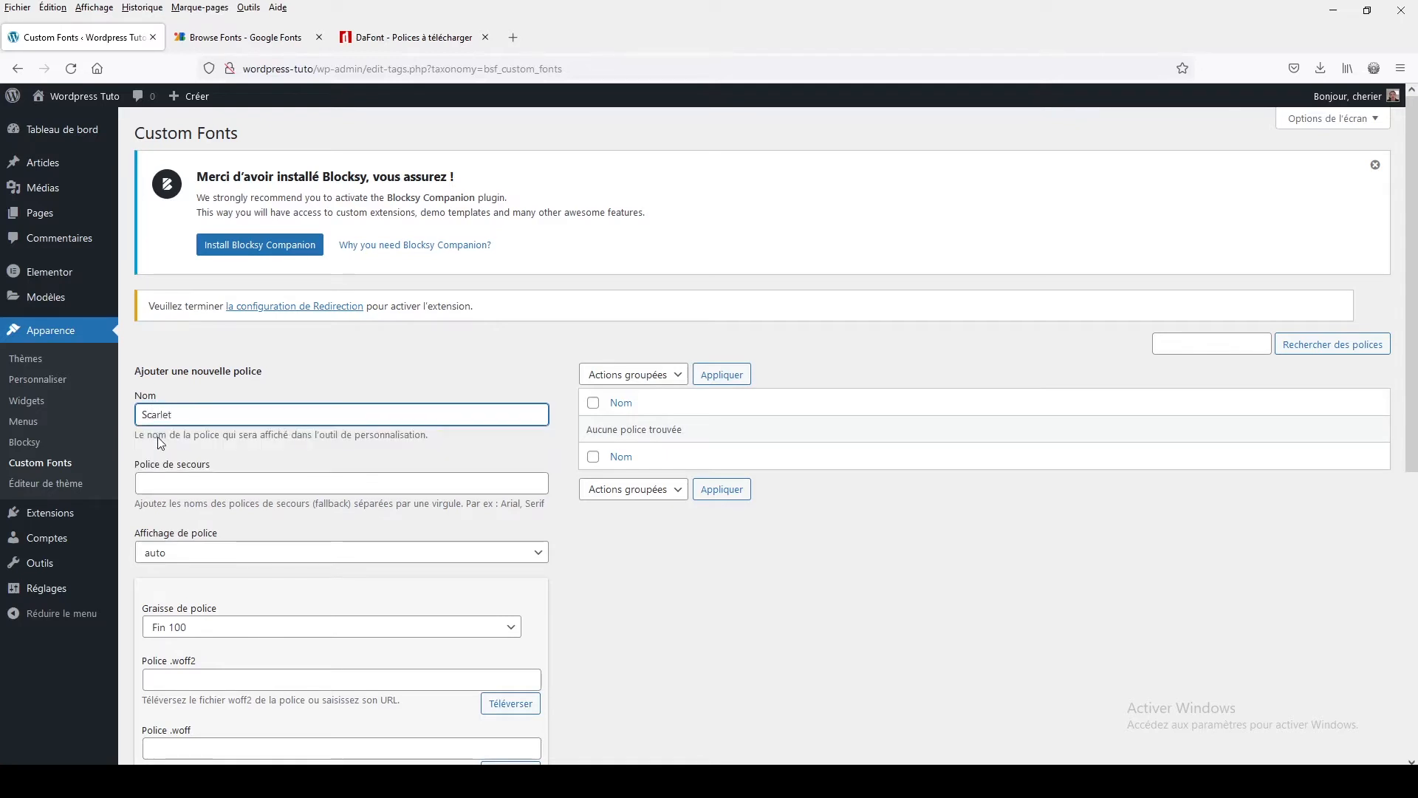
pyautogui.click(210, 451)
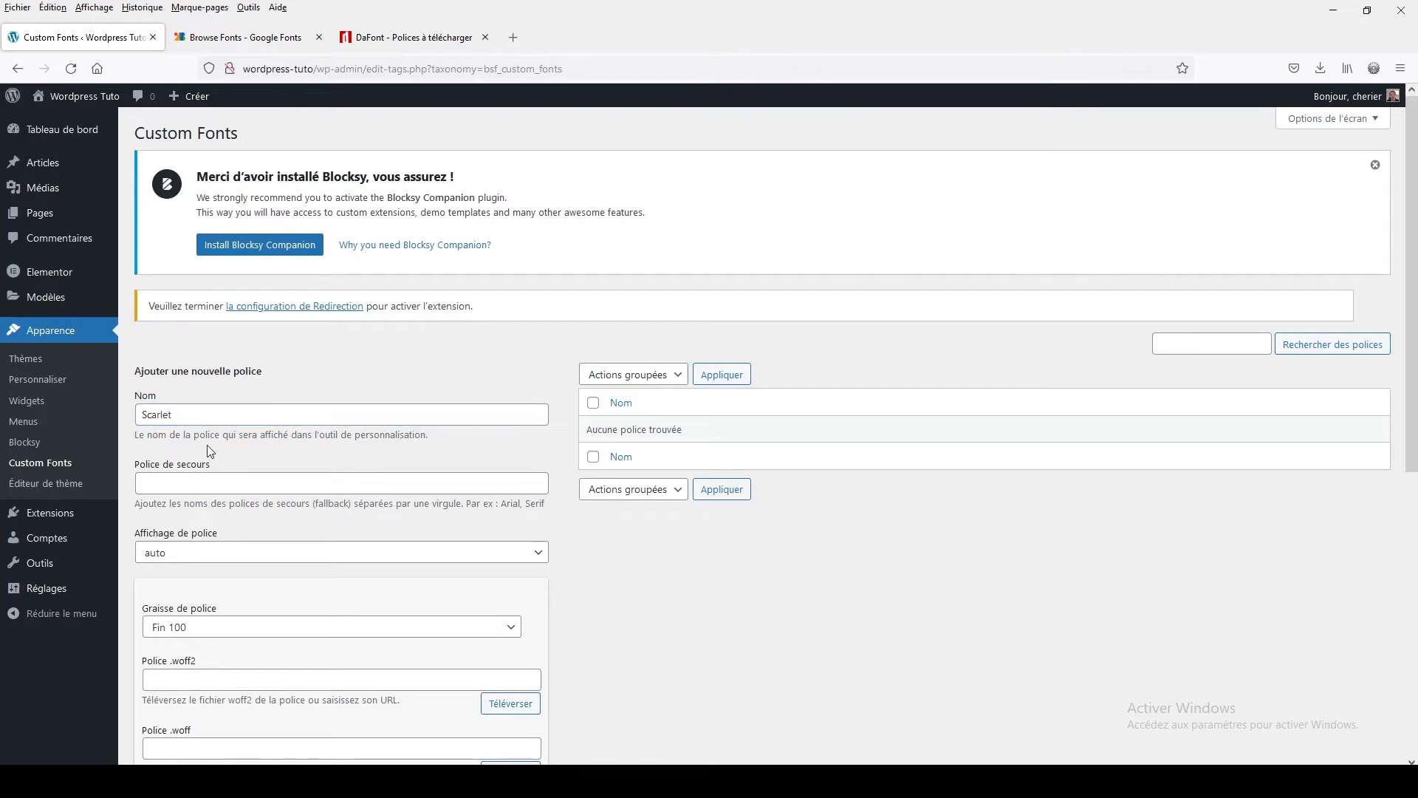
# Set the new font's fallback fonts to arial, sans-serif
pyautogui.click(192, 482)
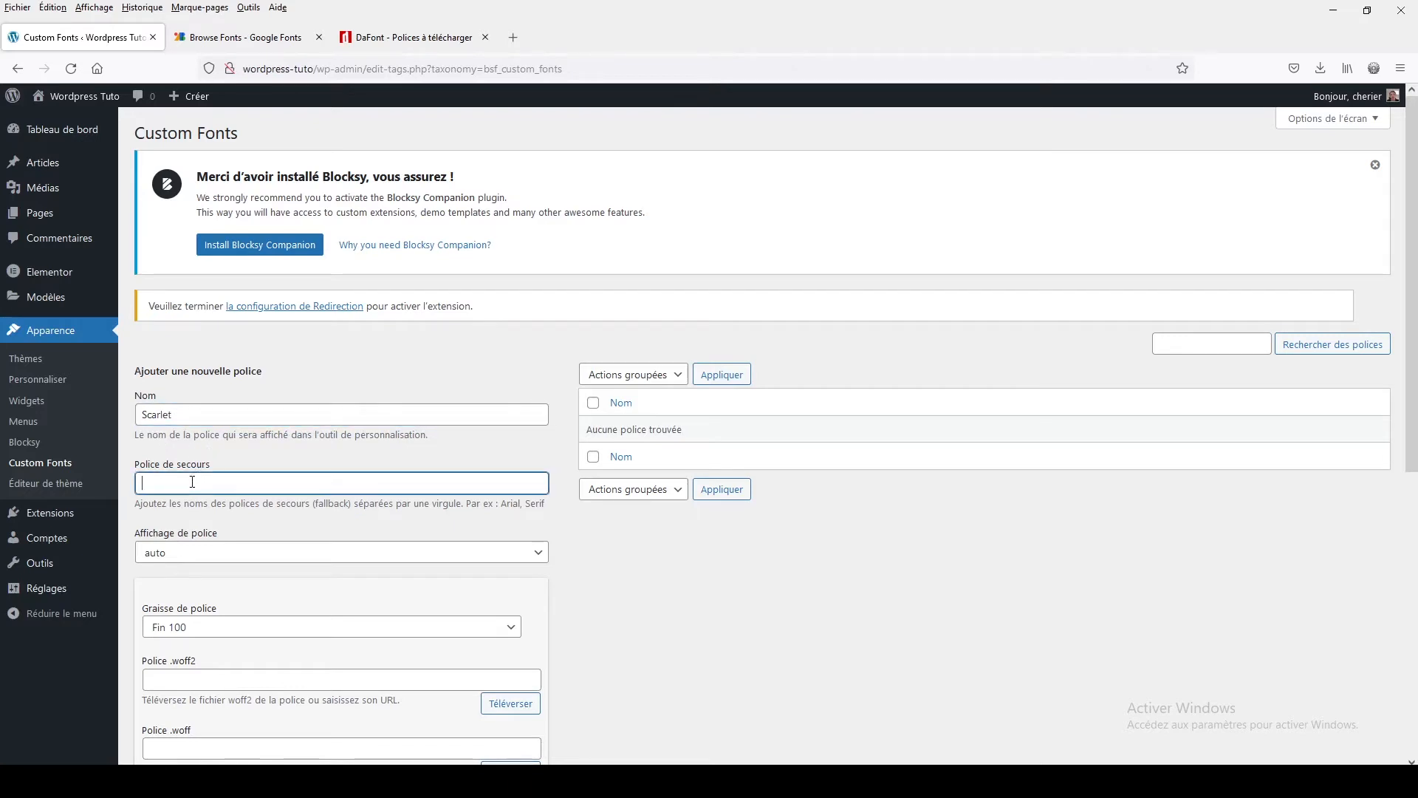
pyautogui.write('arial, sans-s')
pyautogui.write('erif')
pyautogui.click(273, 529)
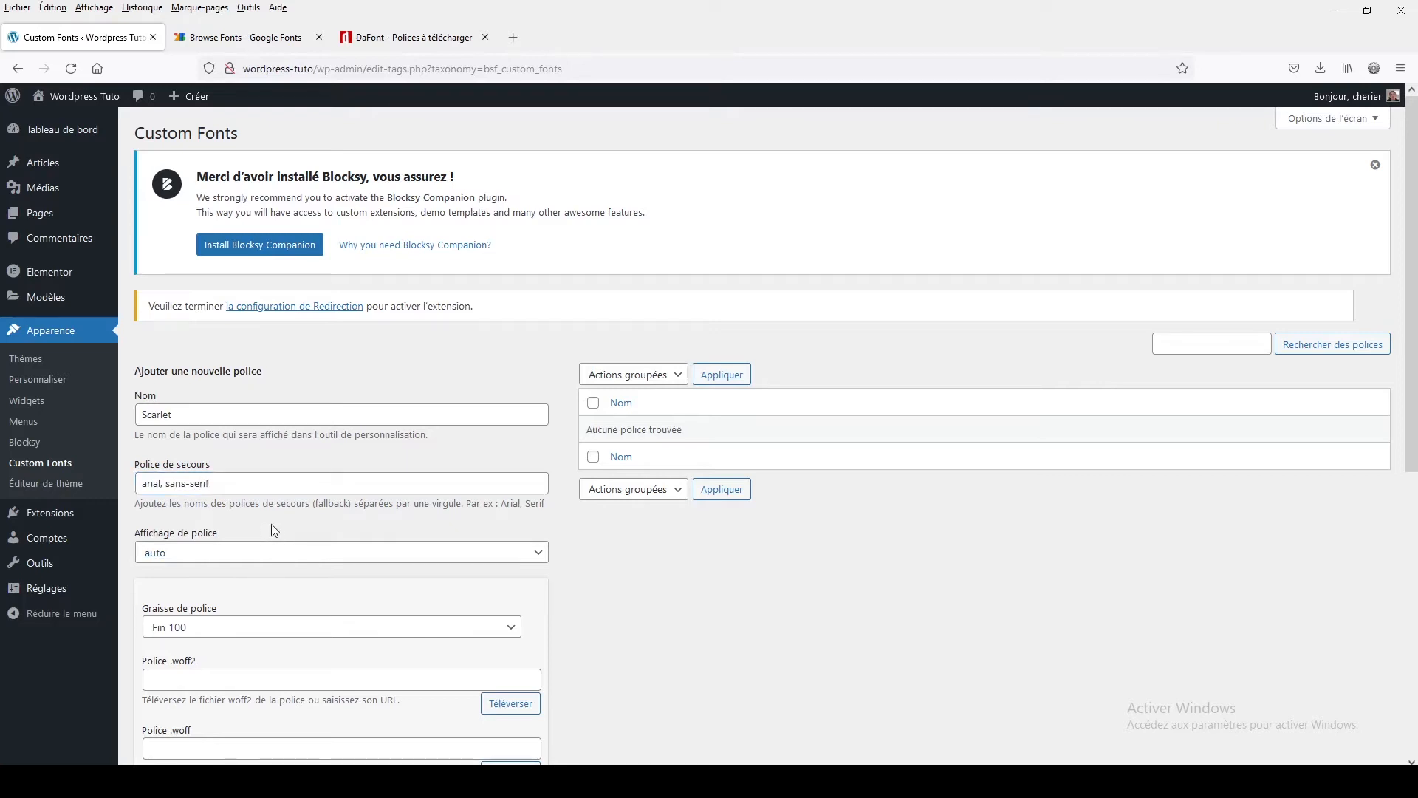
# Set the font weight of the font variation to Normal 400
pyautogui.scroll(-1, 272, 528)
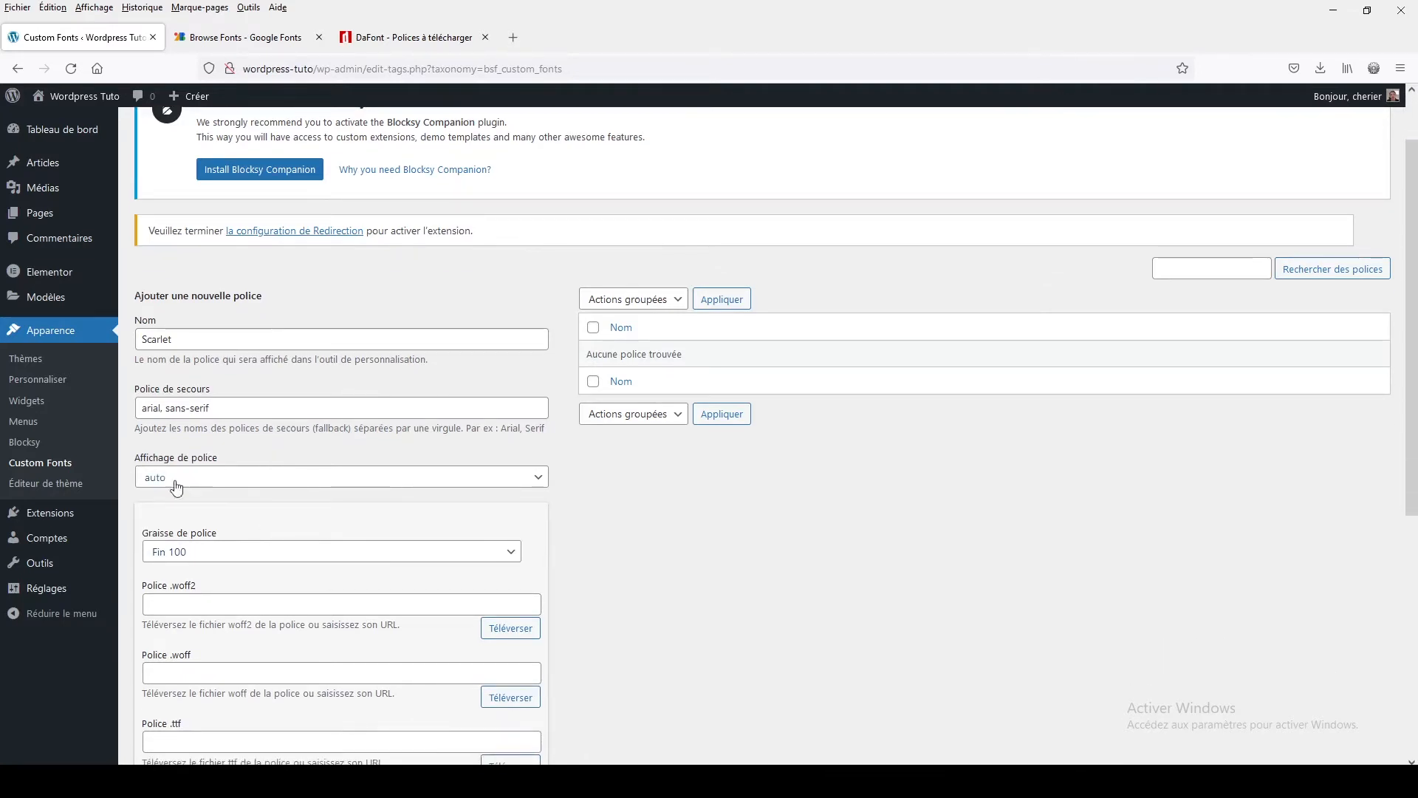
pyautogui.scroll(-2, 305, 530)
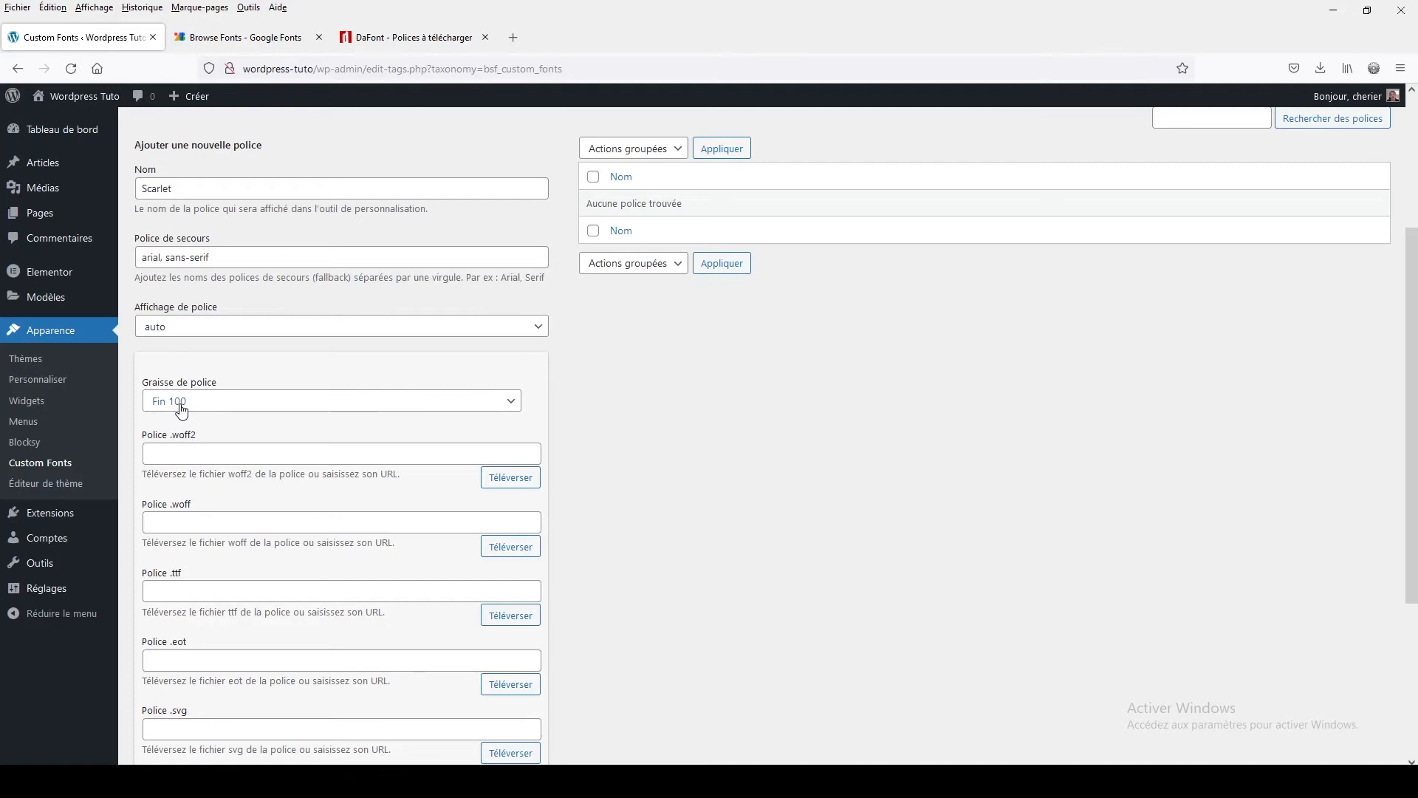
pyautogui.click(182, 412)
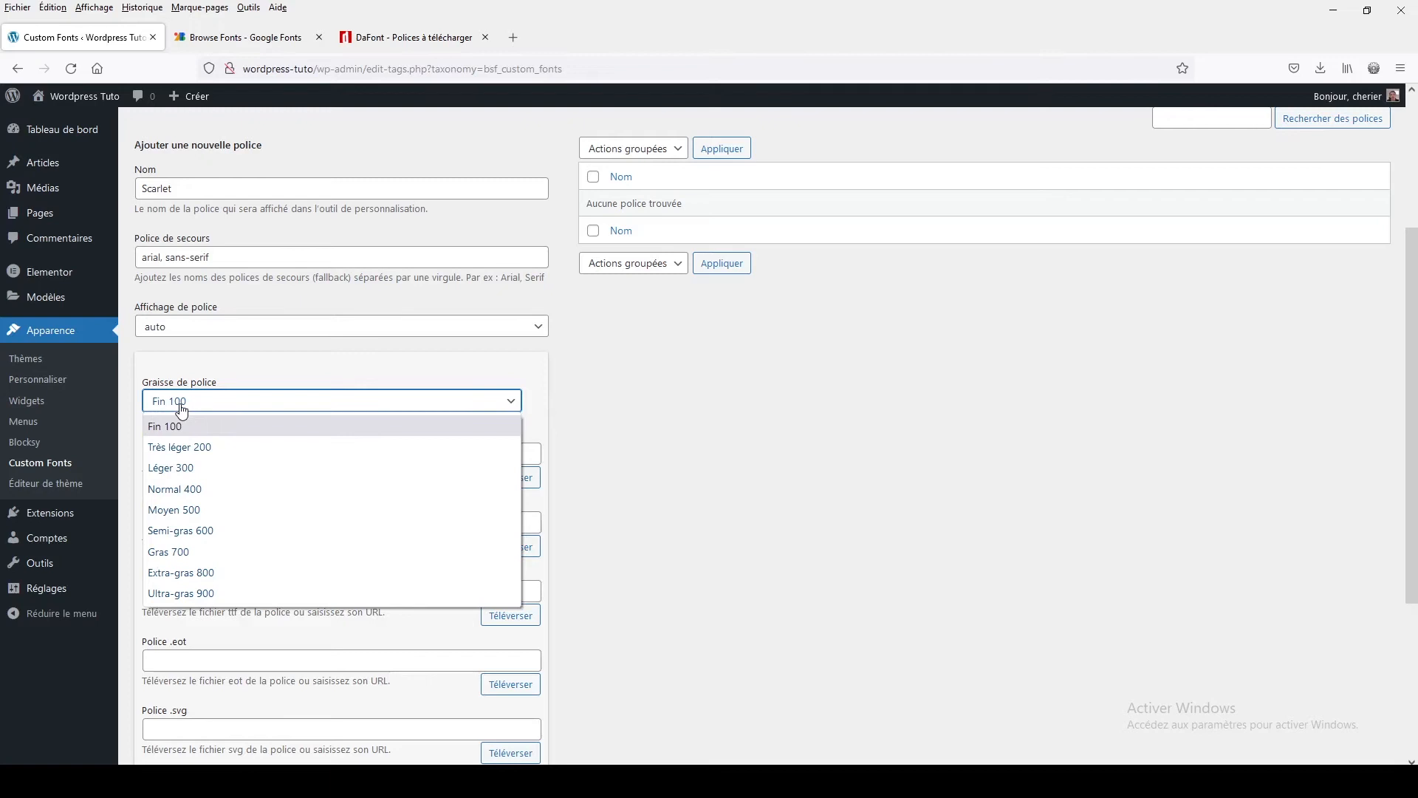
pyautogui.click(170, 492)
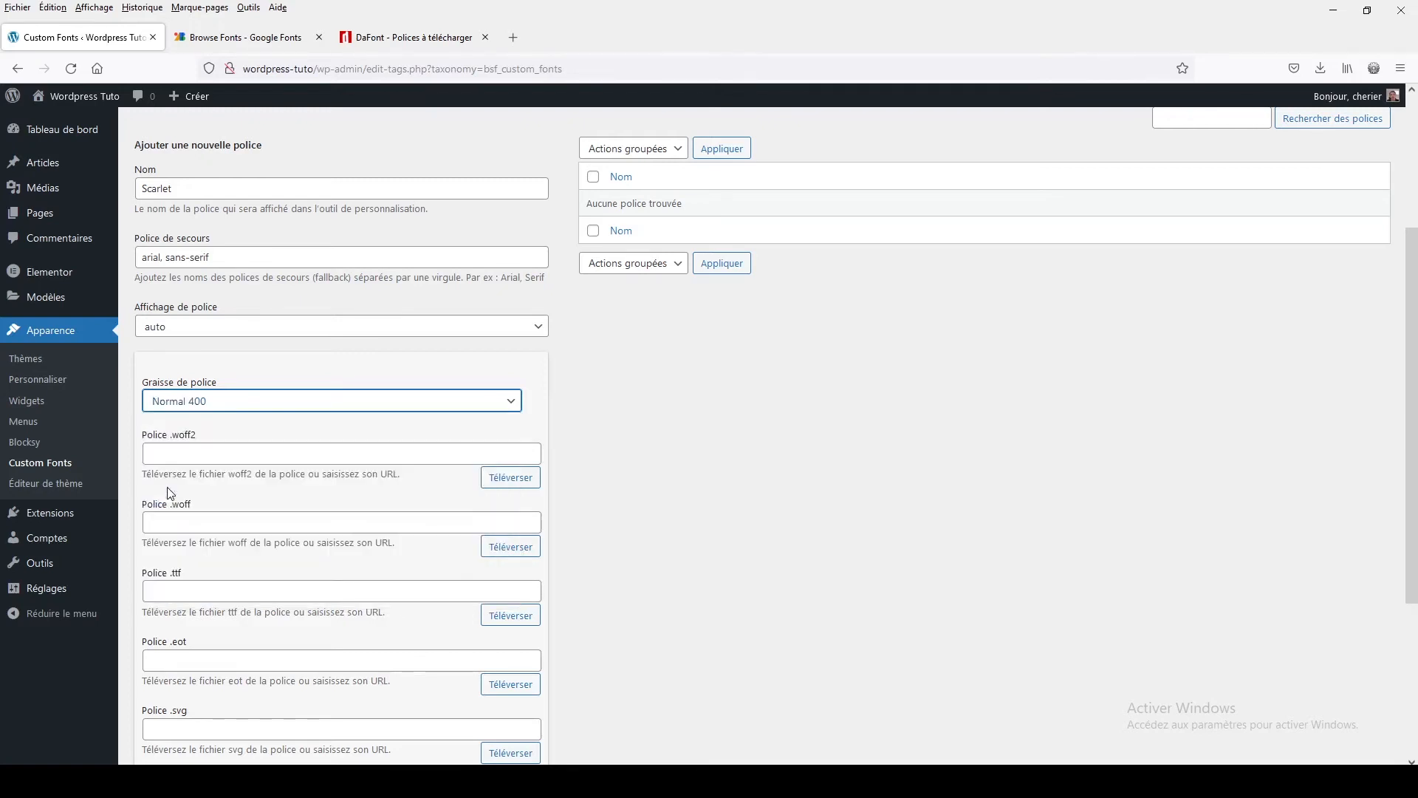
pyautogui.click(257, 404)
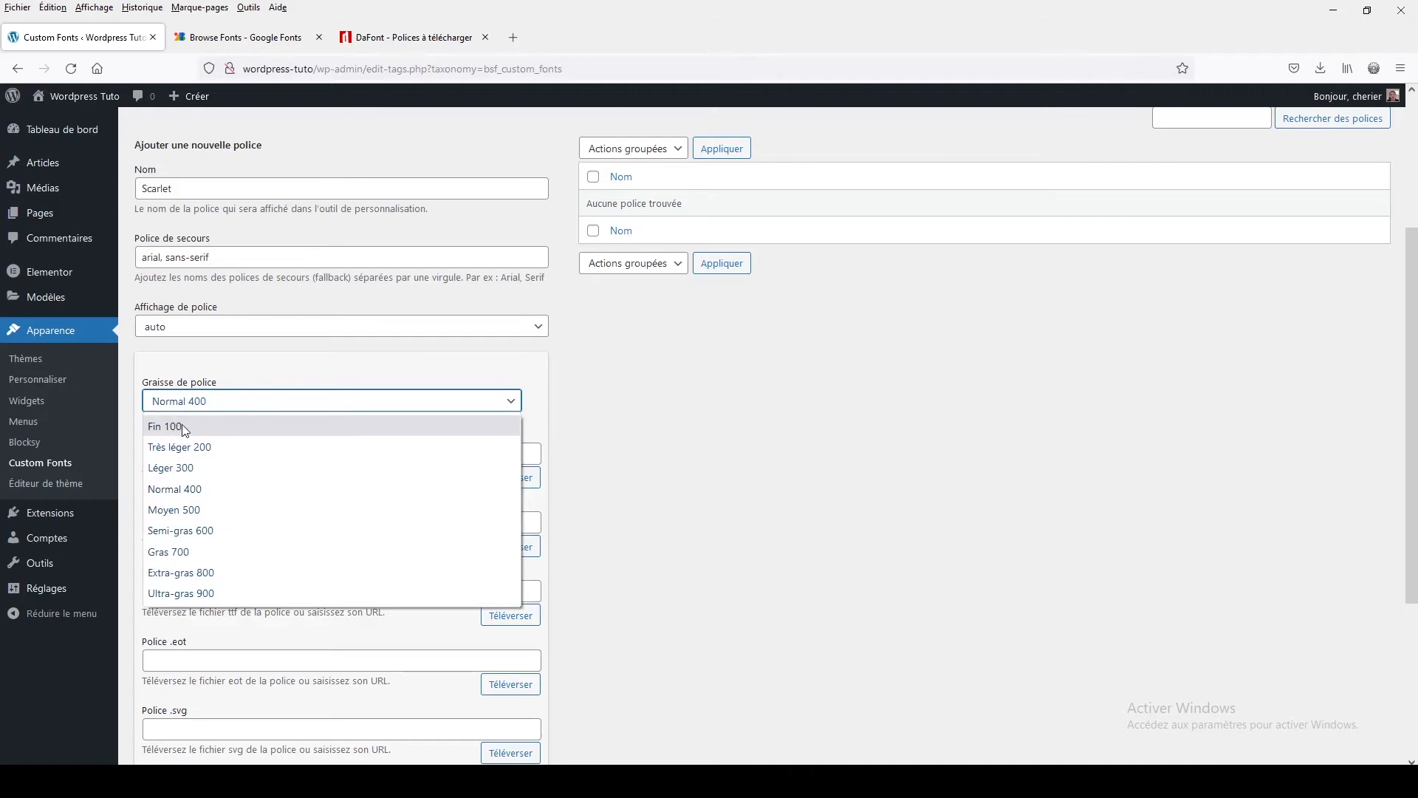
pyautogui.click(255, 402)
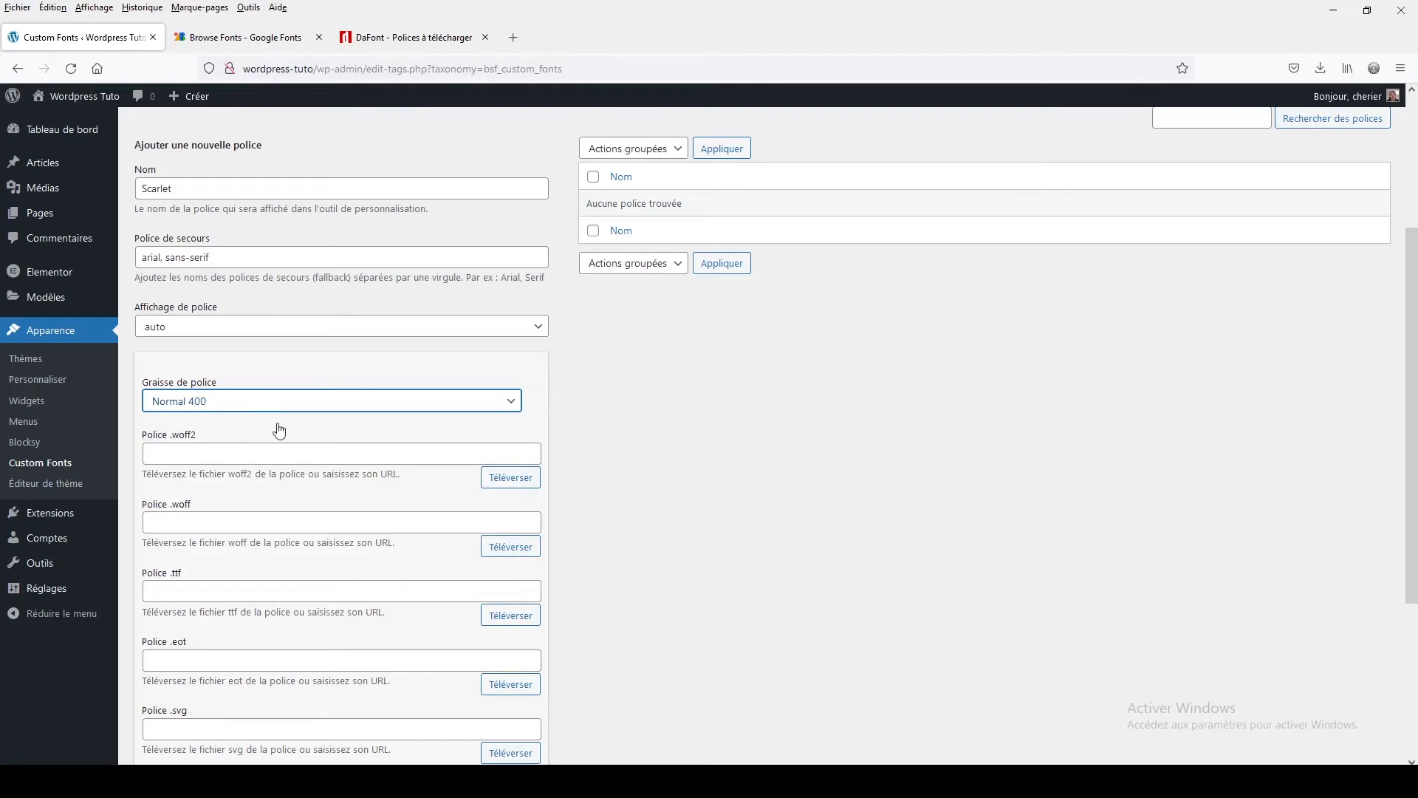
# Upload ScarletJosephine.ttf from the scarlet_josephine folder as the variation's .ttf font file
pyautogui.scroll(-5, 225, 484)
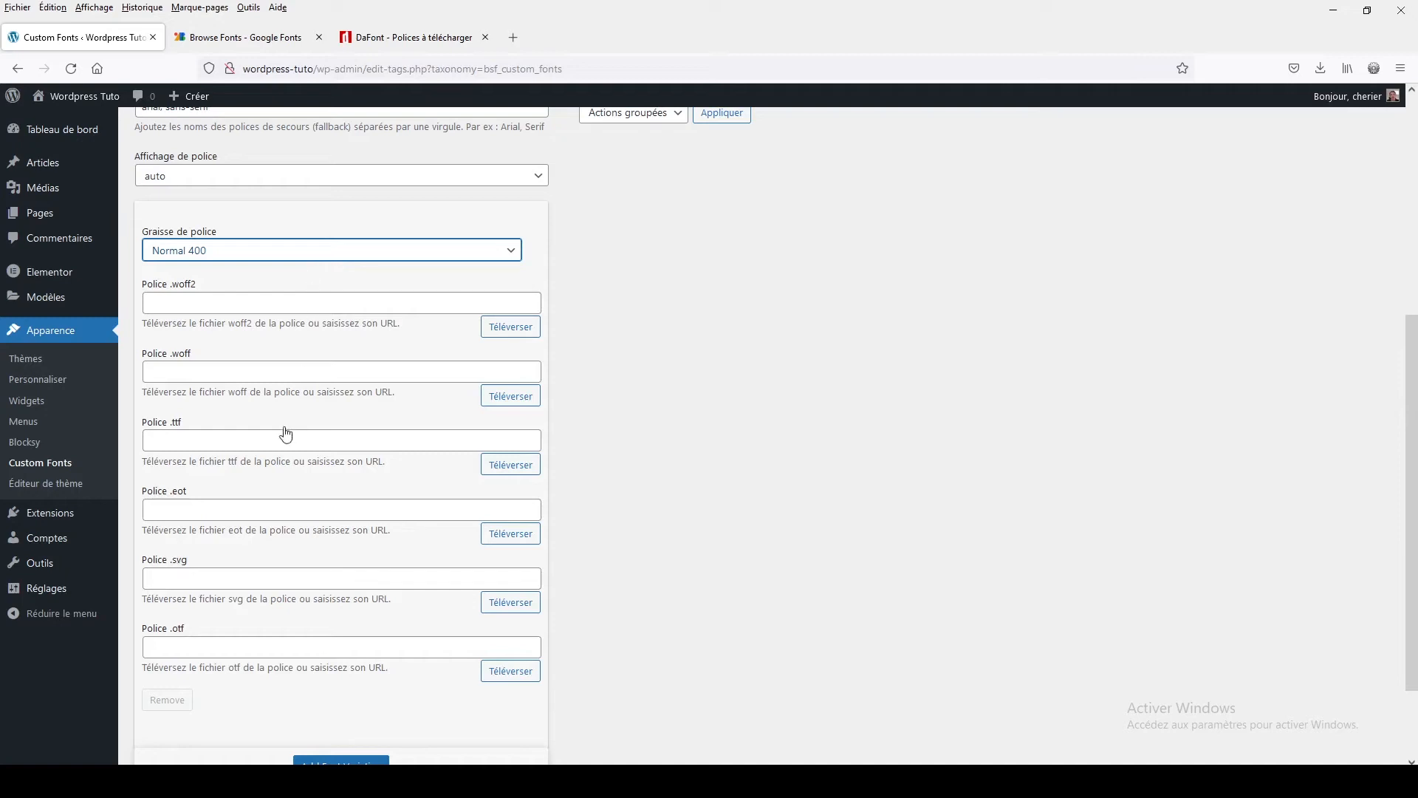
pyautogui.click(512, 465)
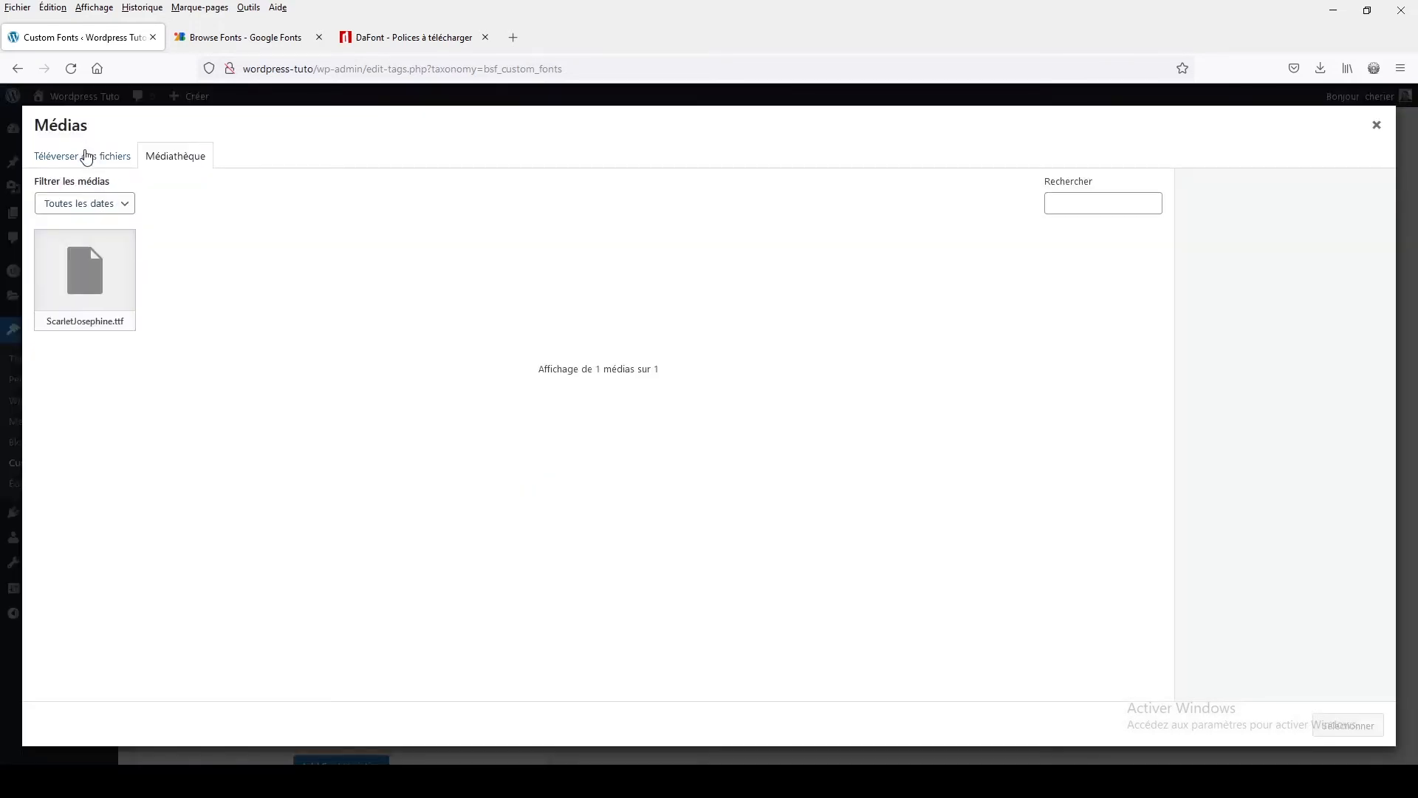
pyautogui.click(86, 158)
pyautogui.click(709, 406)
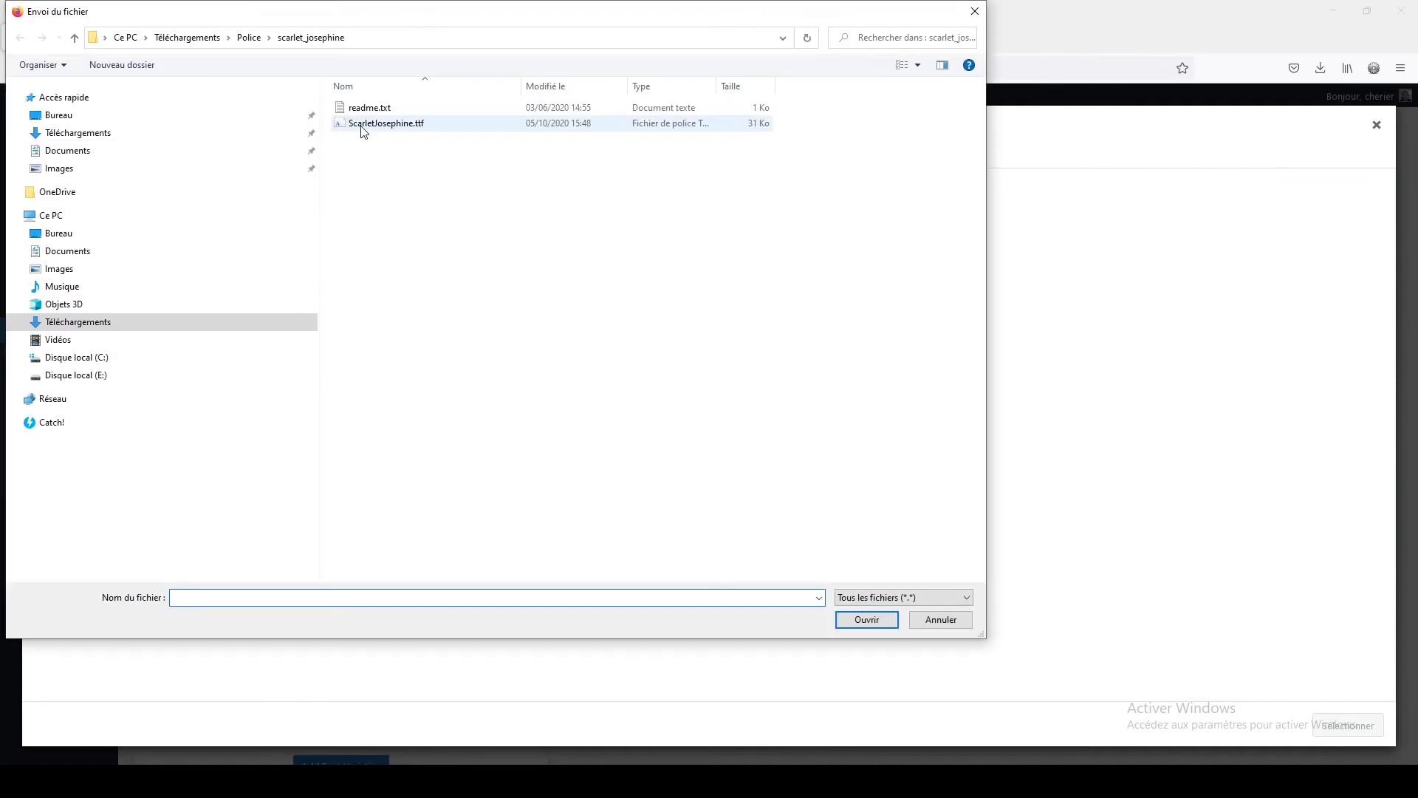
pyautogui.click(364, 127)
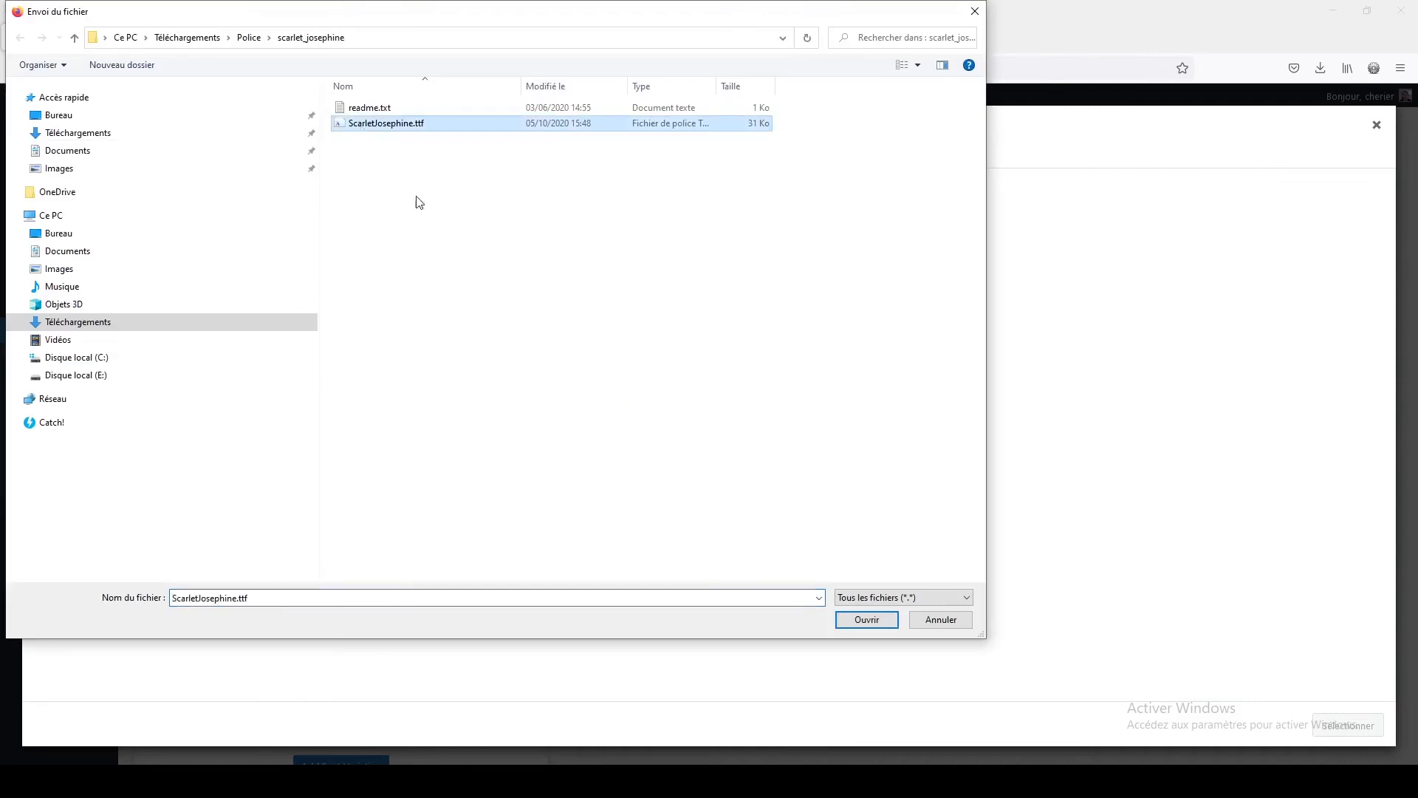
pyautogui.click(852, 619)
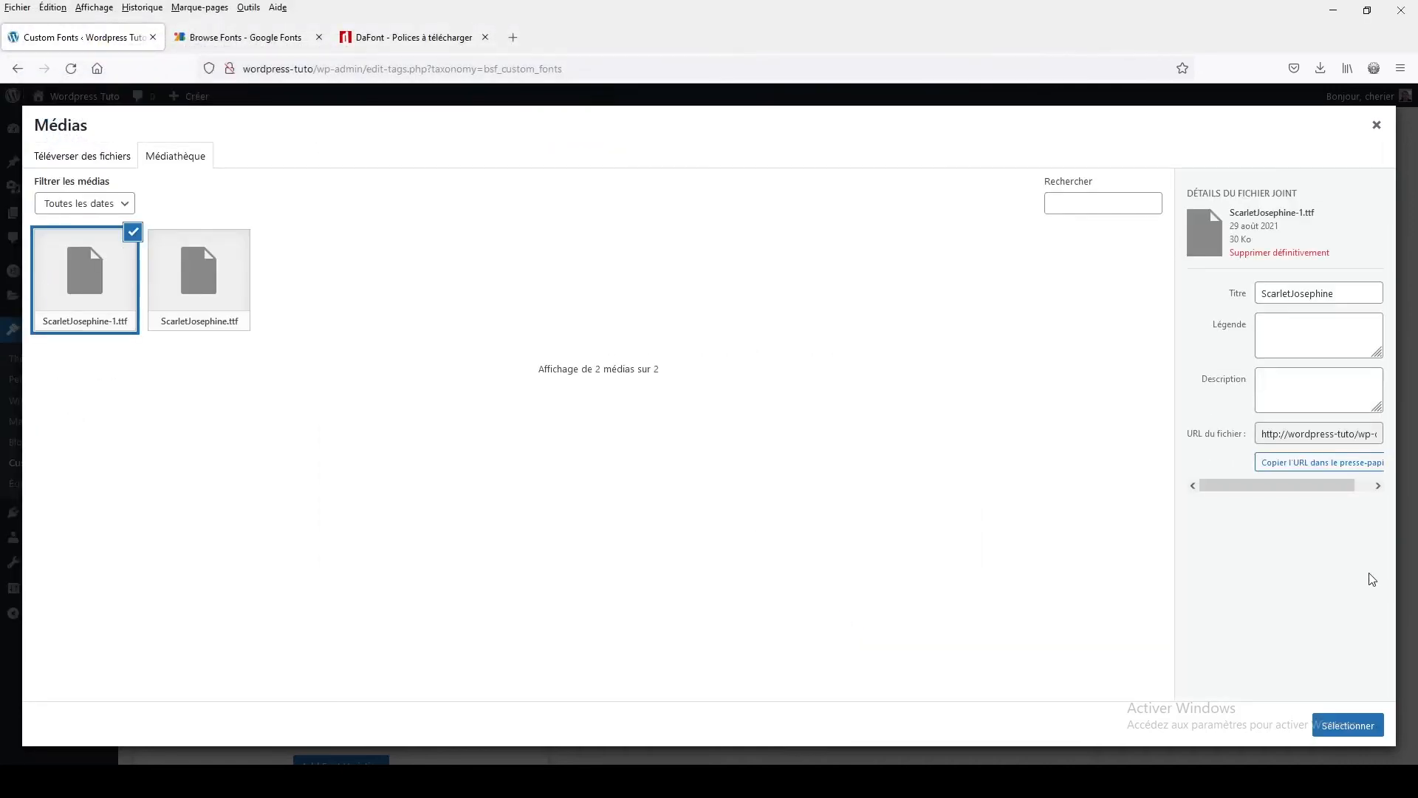
pyautogui.click(1334, 727)
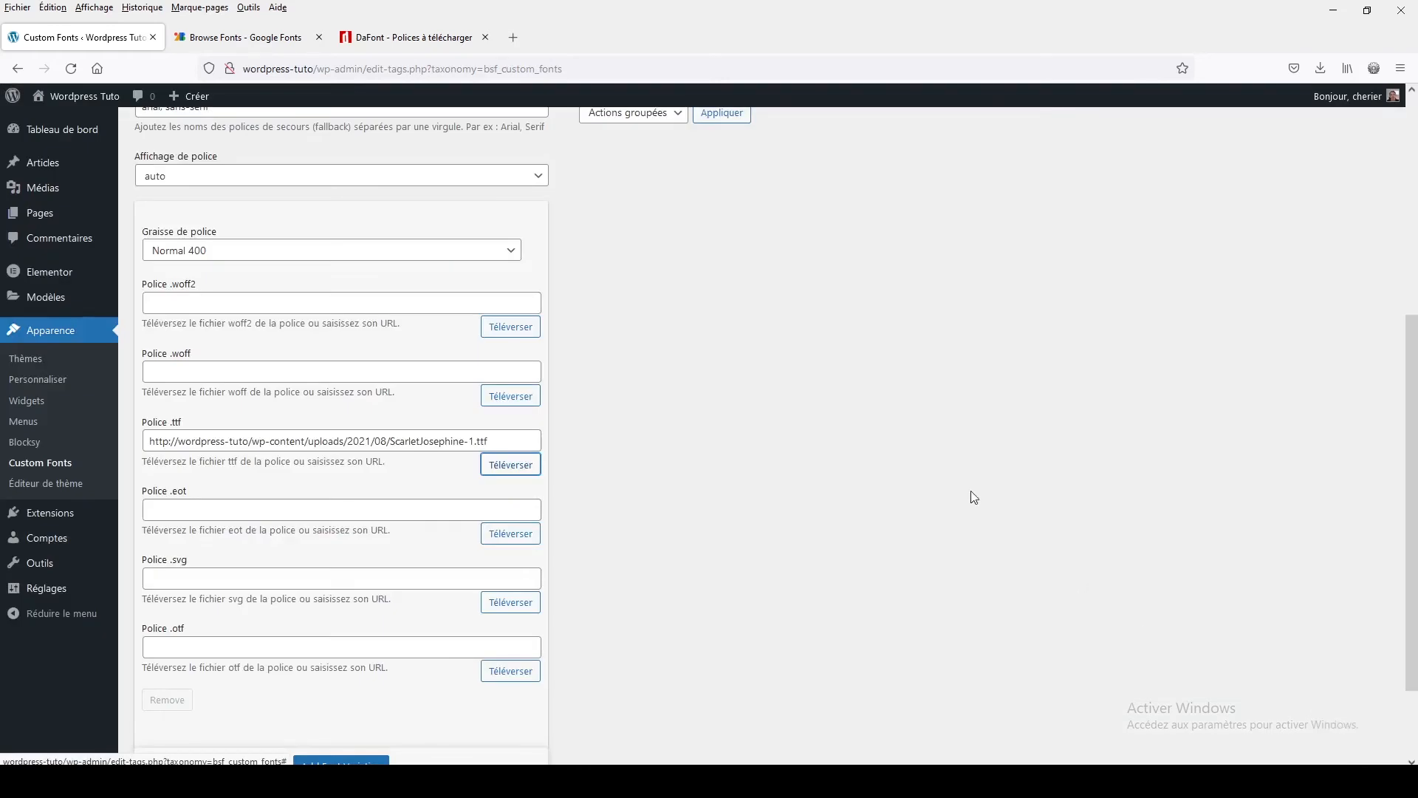
# Add the Scarlet font to the custom fonts list
pyautogui.scroll(-2, 383, 418)
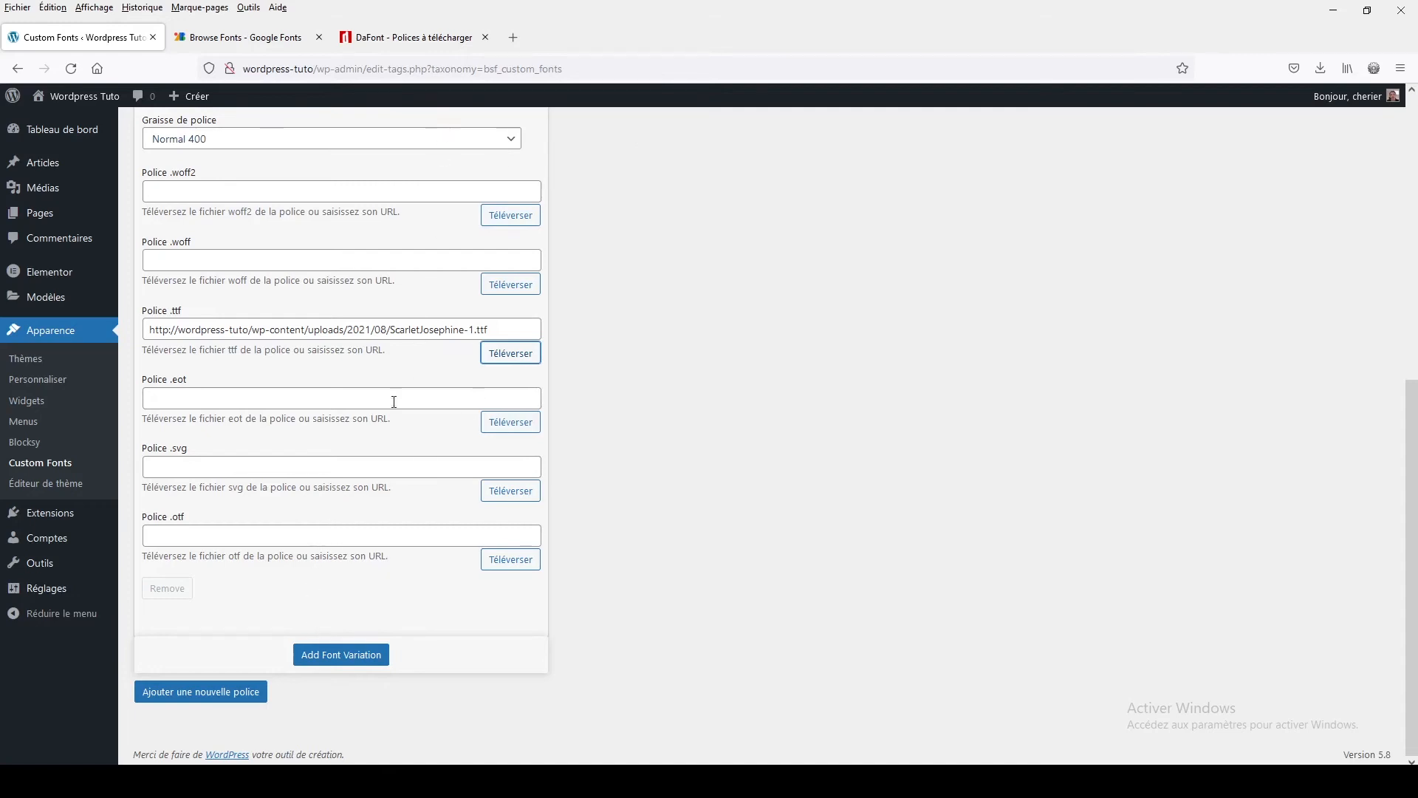
pyautogui.click(196, 694)
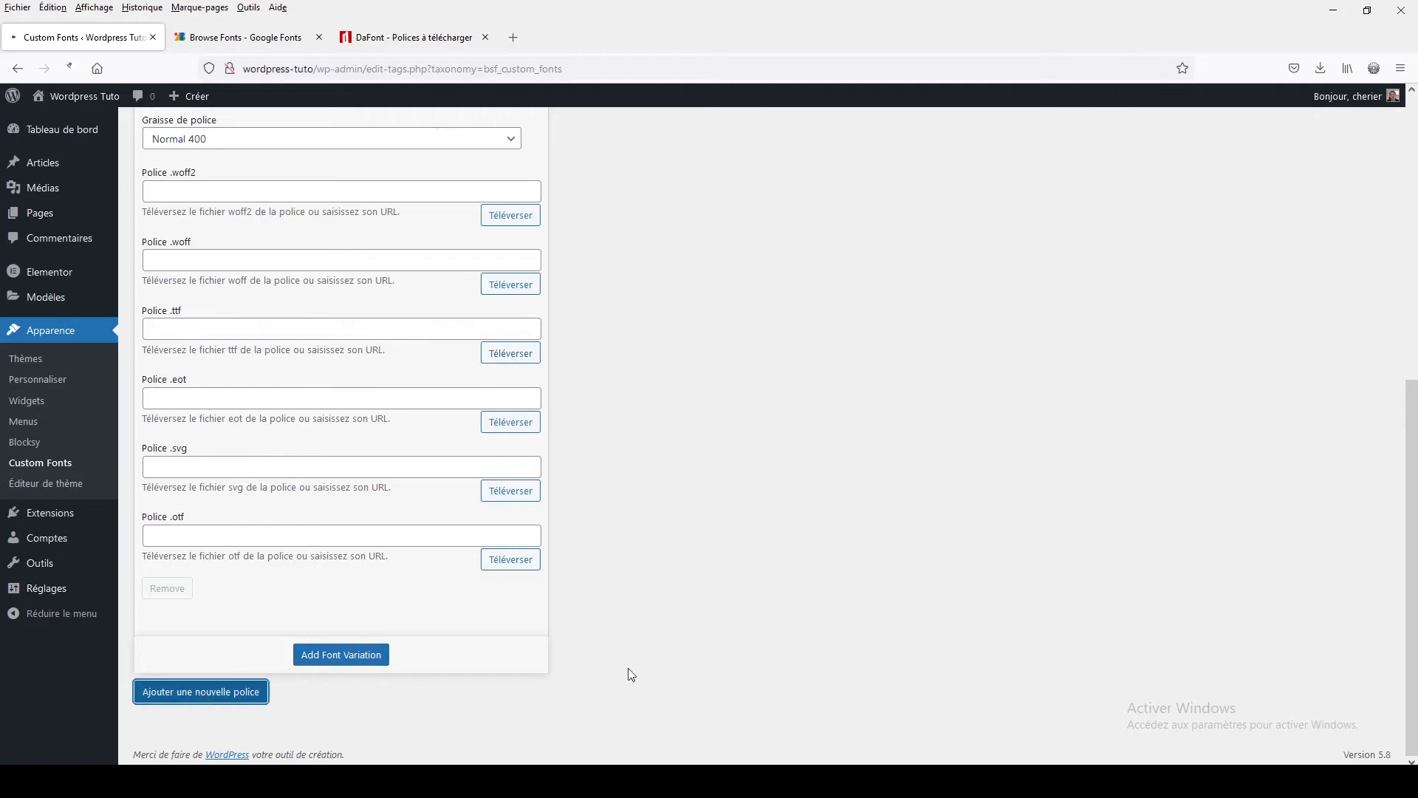
pyautogui.moveTo(654, 440)
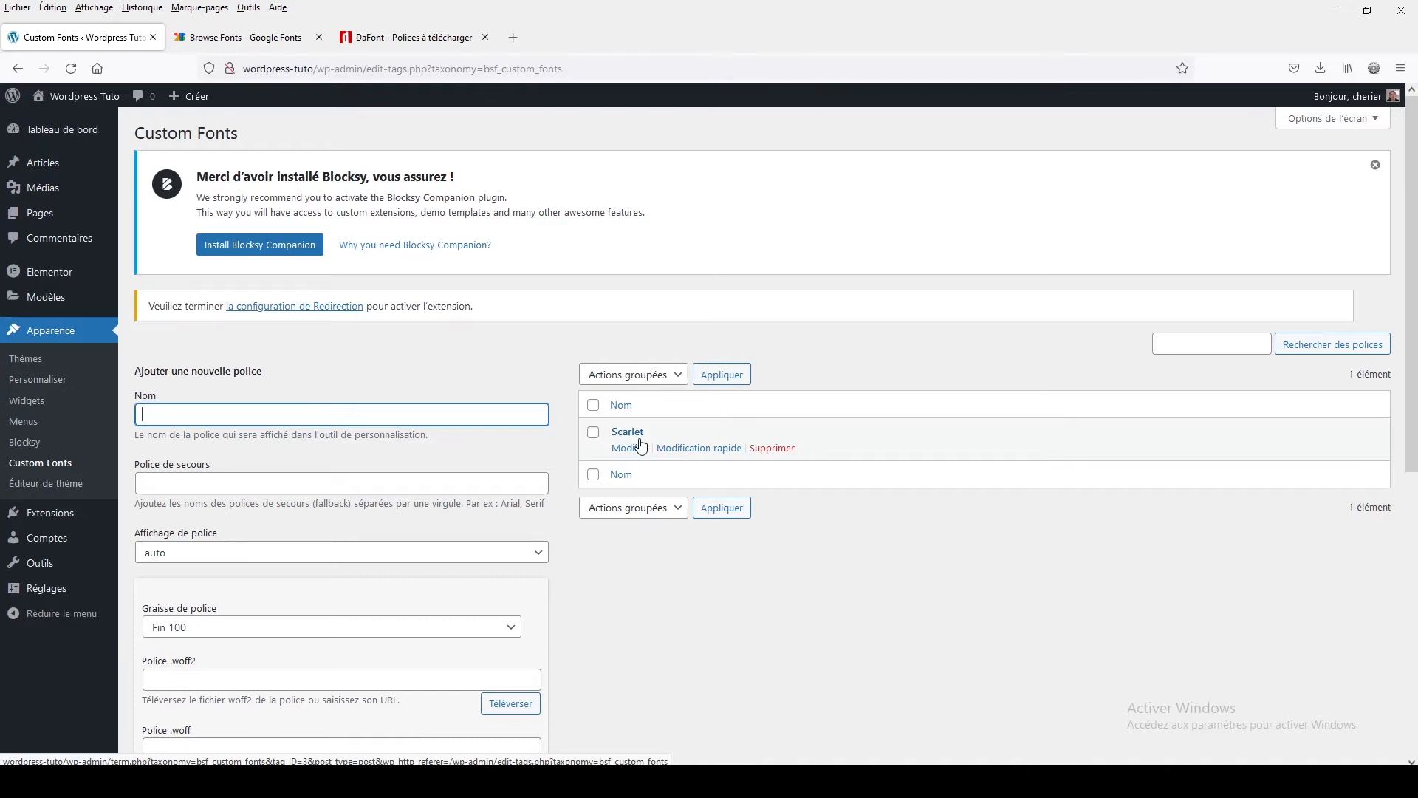
# Open the test page in the customizer's typography settings and search the base font list for scarlet
pyautogui.click(39, 213)
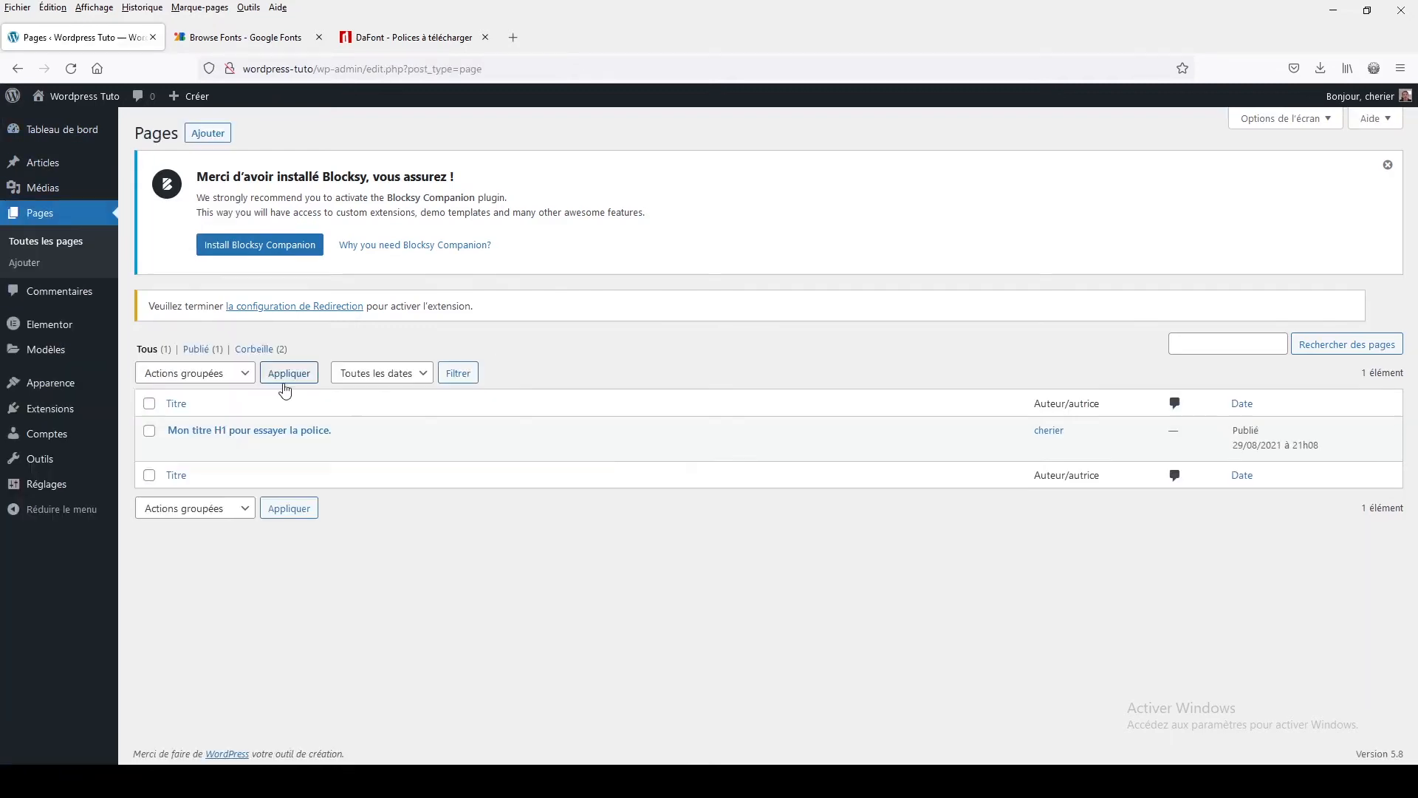
pyautogui.click(368, 452)
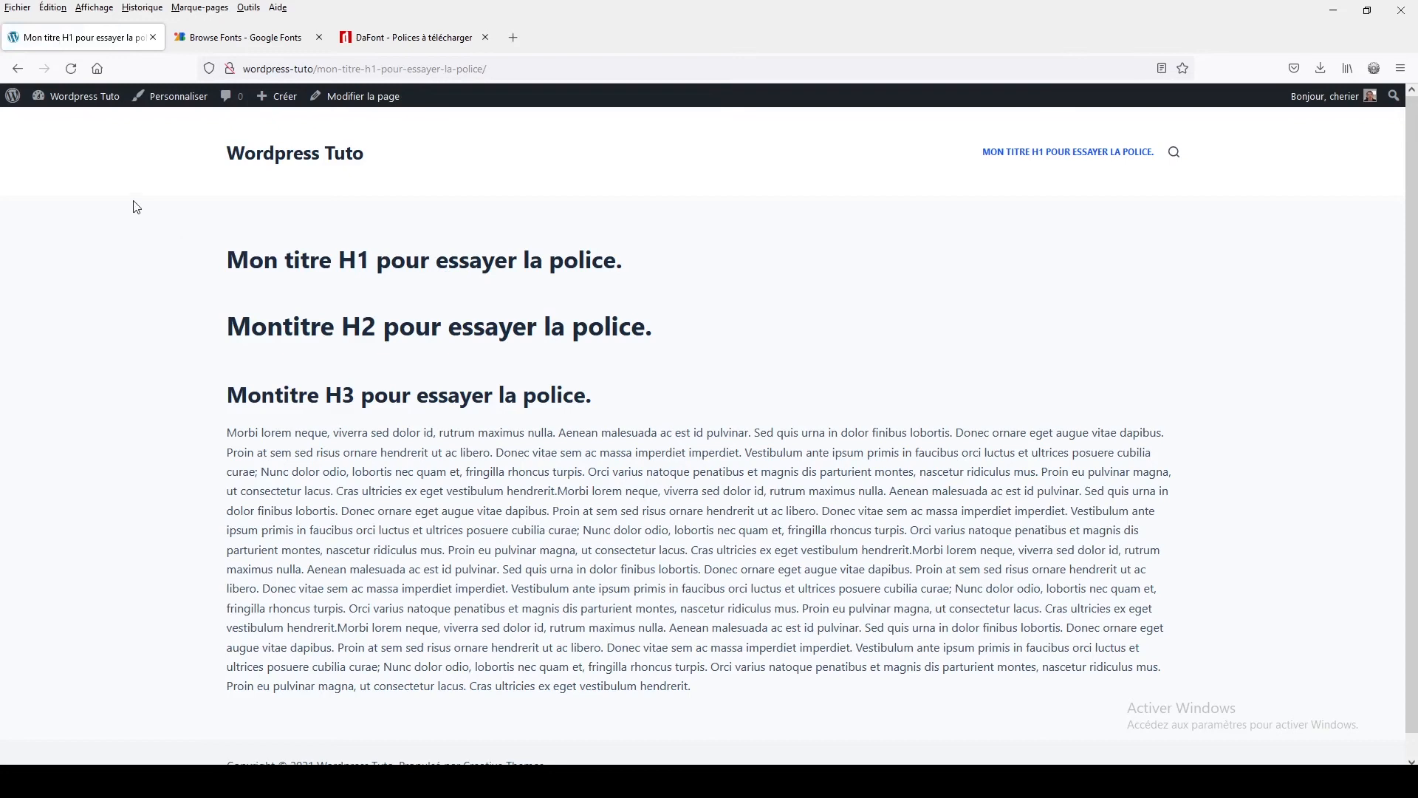
pyautogui.click(181, 97)
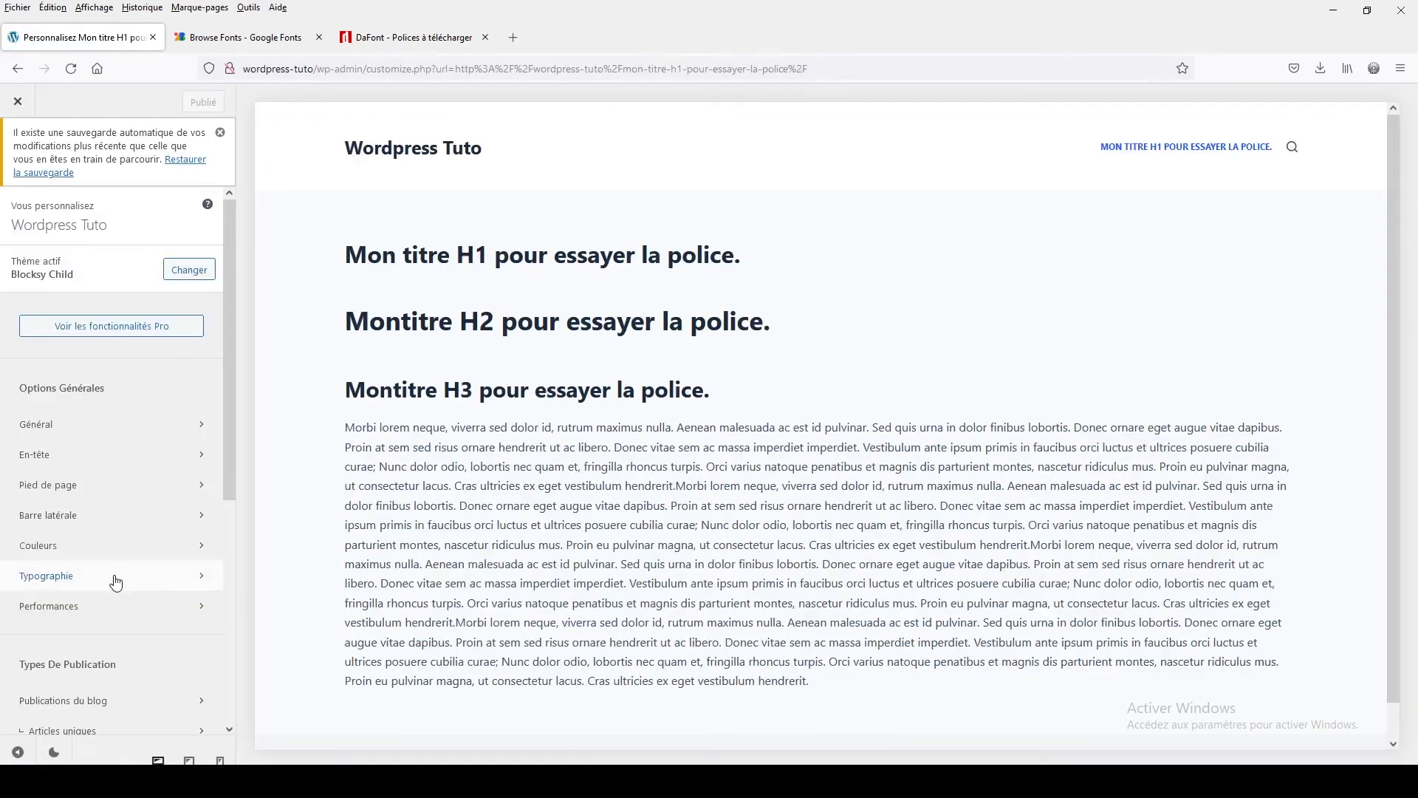
pyautogui.click(114, 579)
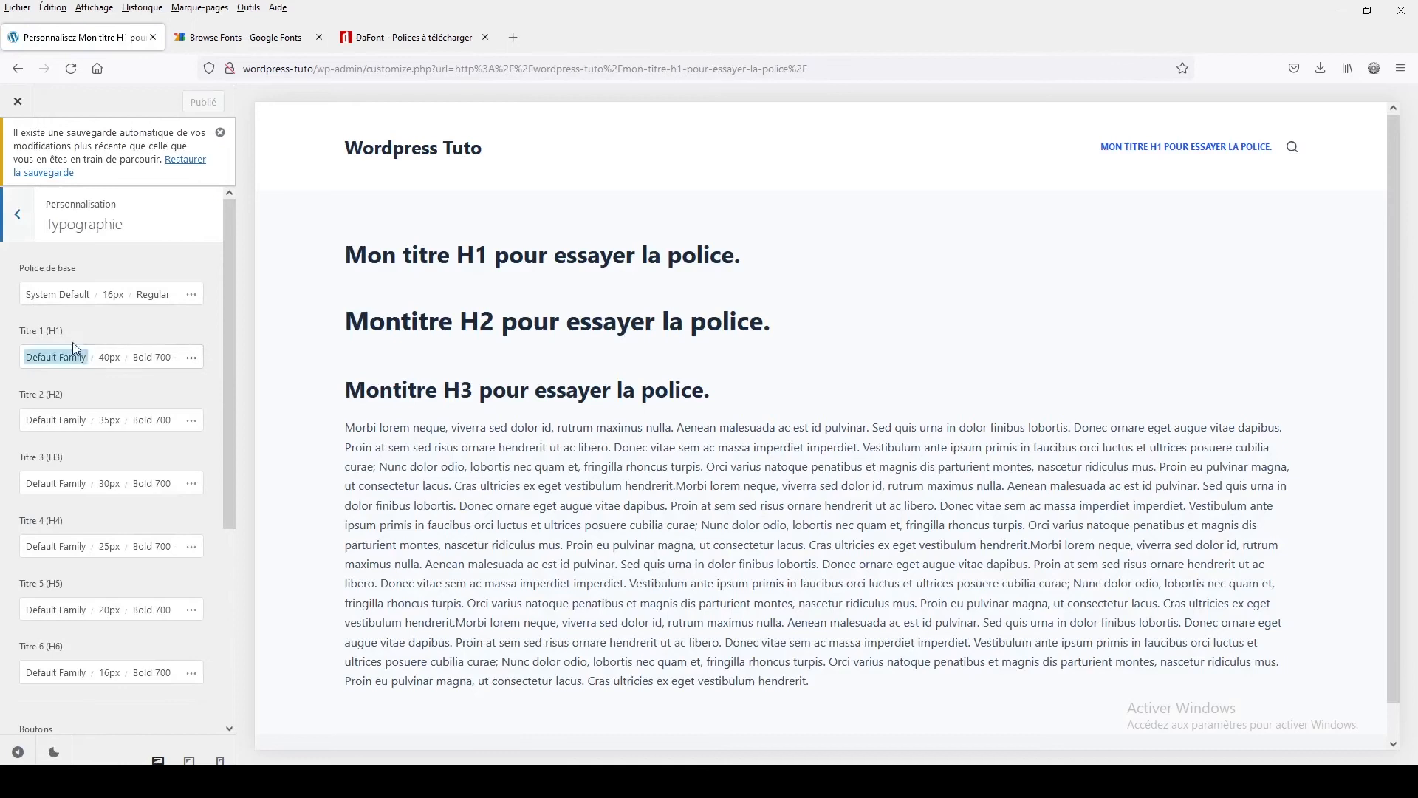
pyautogui.click(64, 294)
pyautogui.click(91, 341)
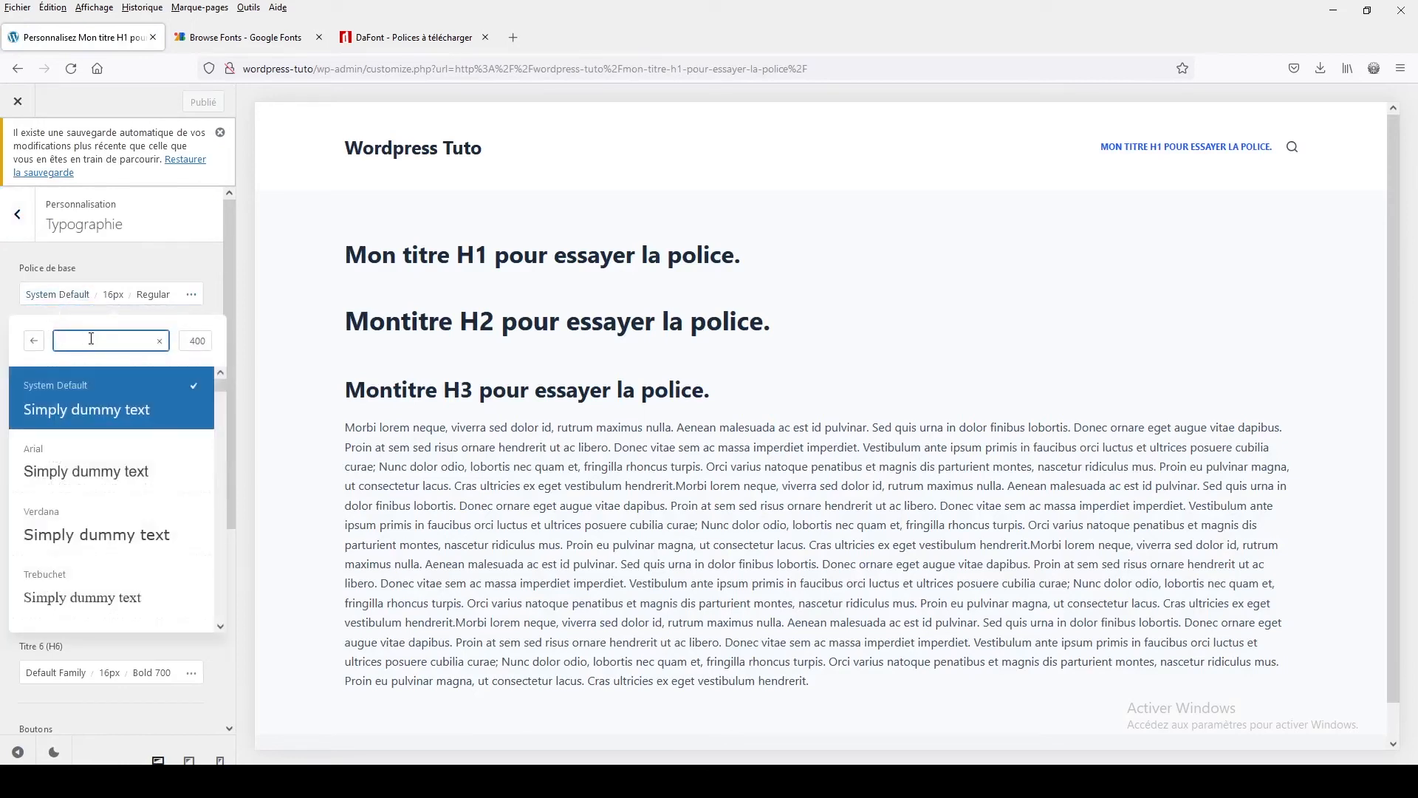
pyautogui.write('scarlet')
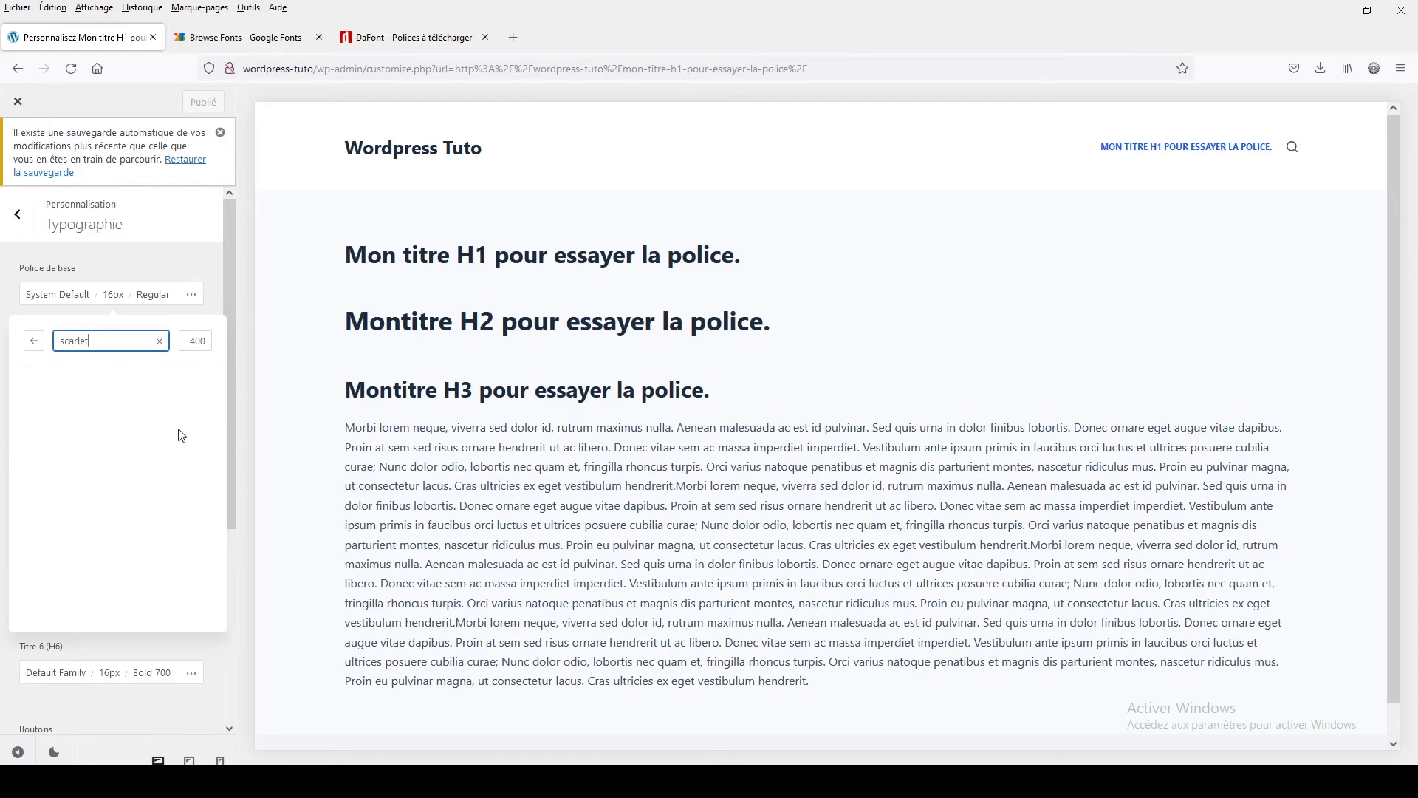
pyautogui.click(151, 259)
pyautogui.click(17, 215)
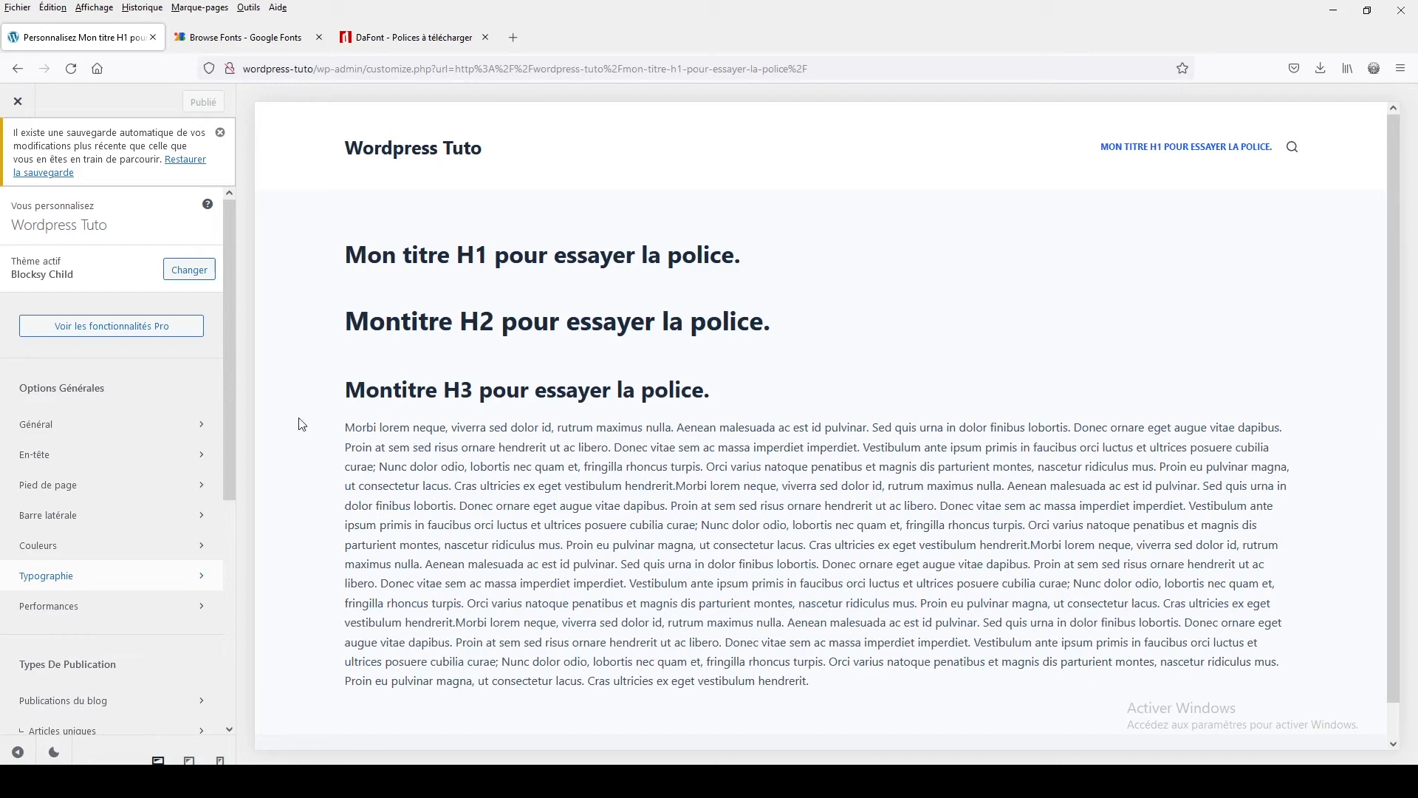
# Open Additional CSS and start a rule for the h1,h2,h3 selectors
pyautogui.moveTo(229, 382); pyautogui.dragTo(240, 660)
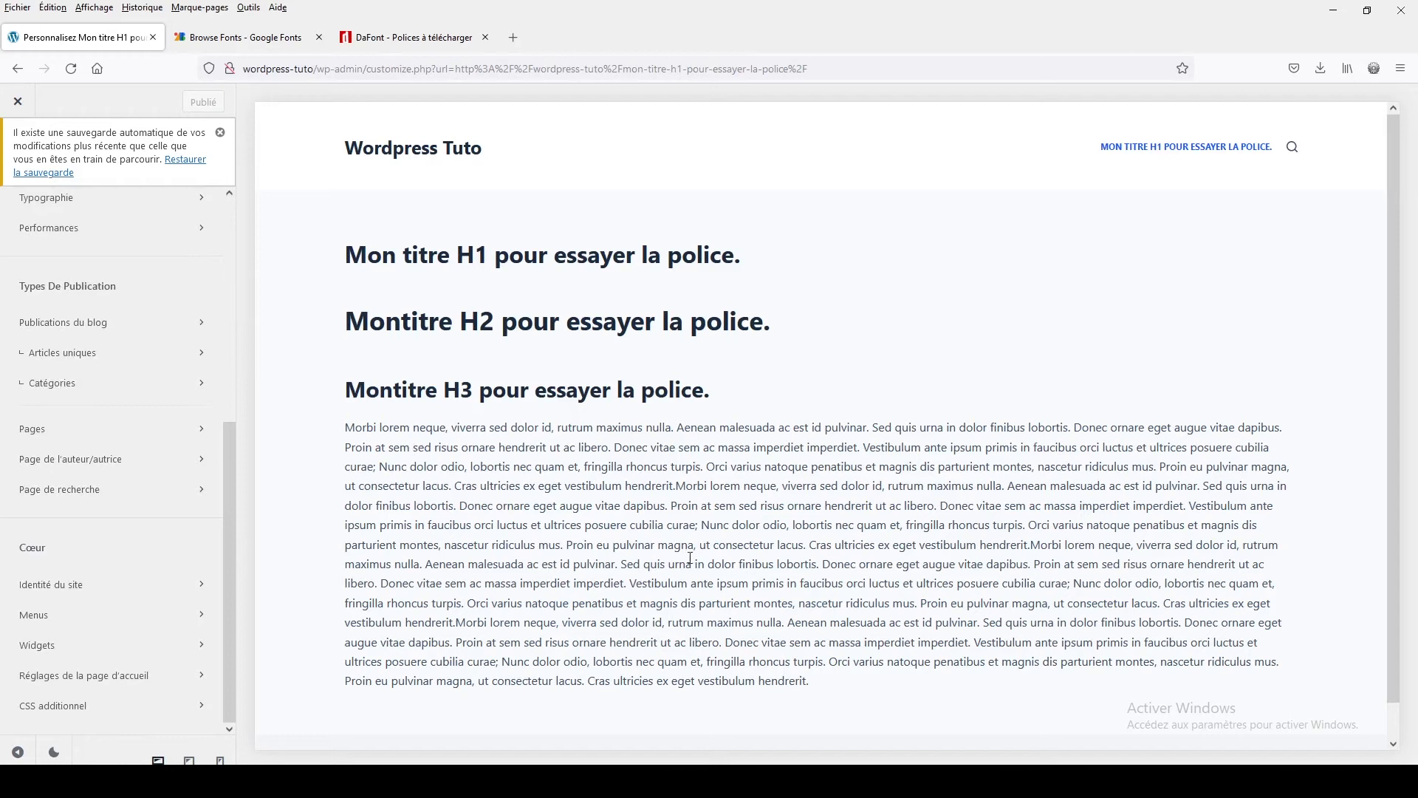
pyautogui.moveTo(902, 506); pyautogui.dragTo(1029, 527)
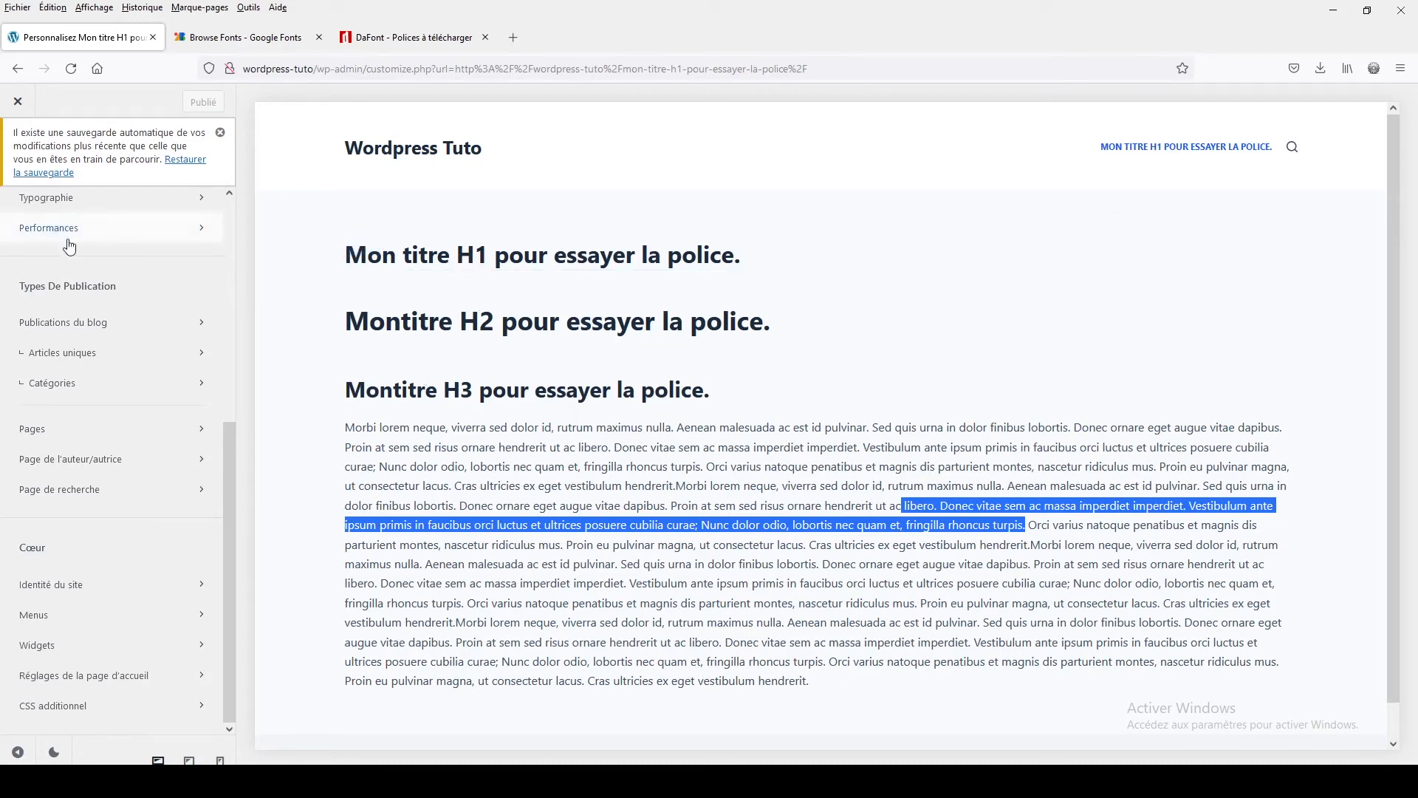
pyautogui.click(68, 711)
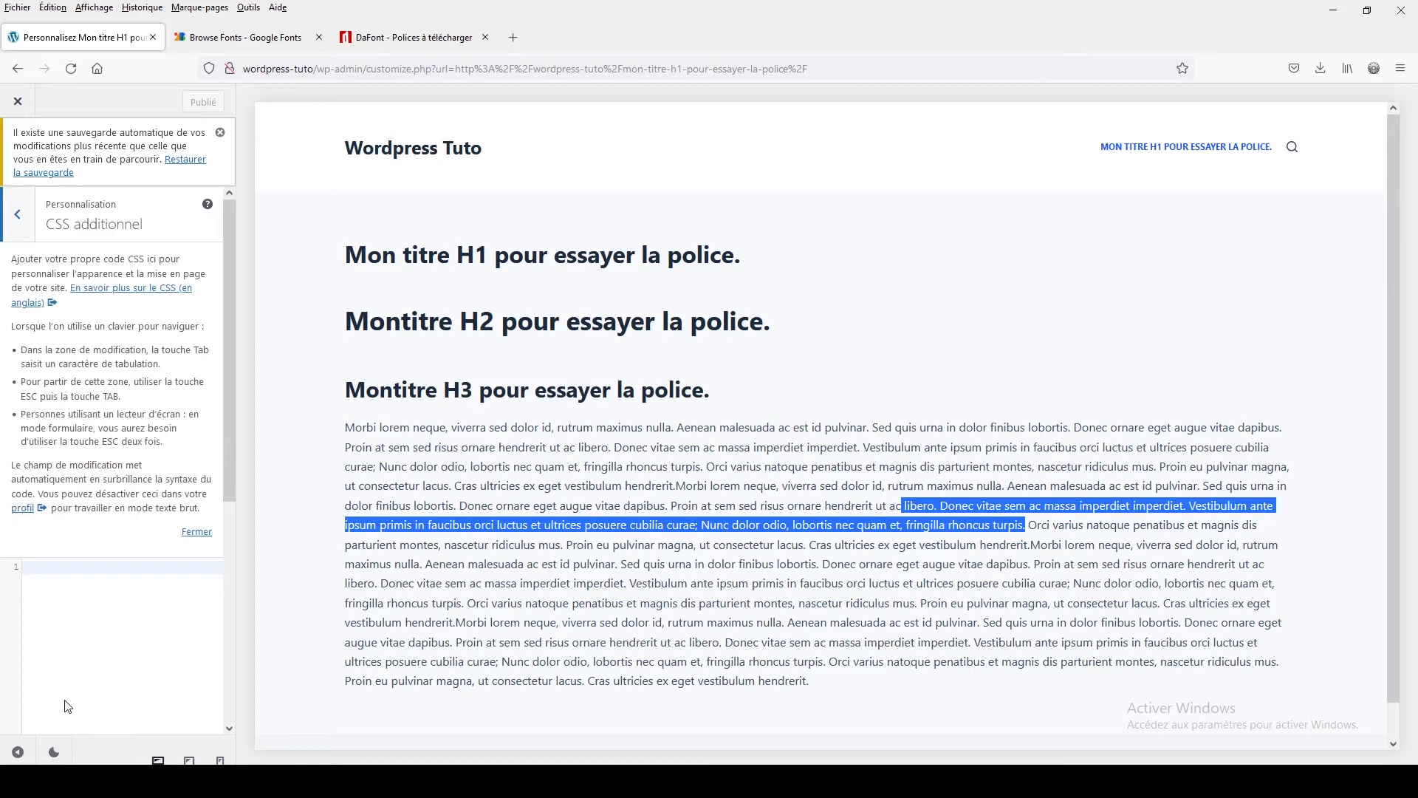
pyautogui.click(43, 568)
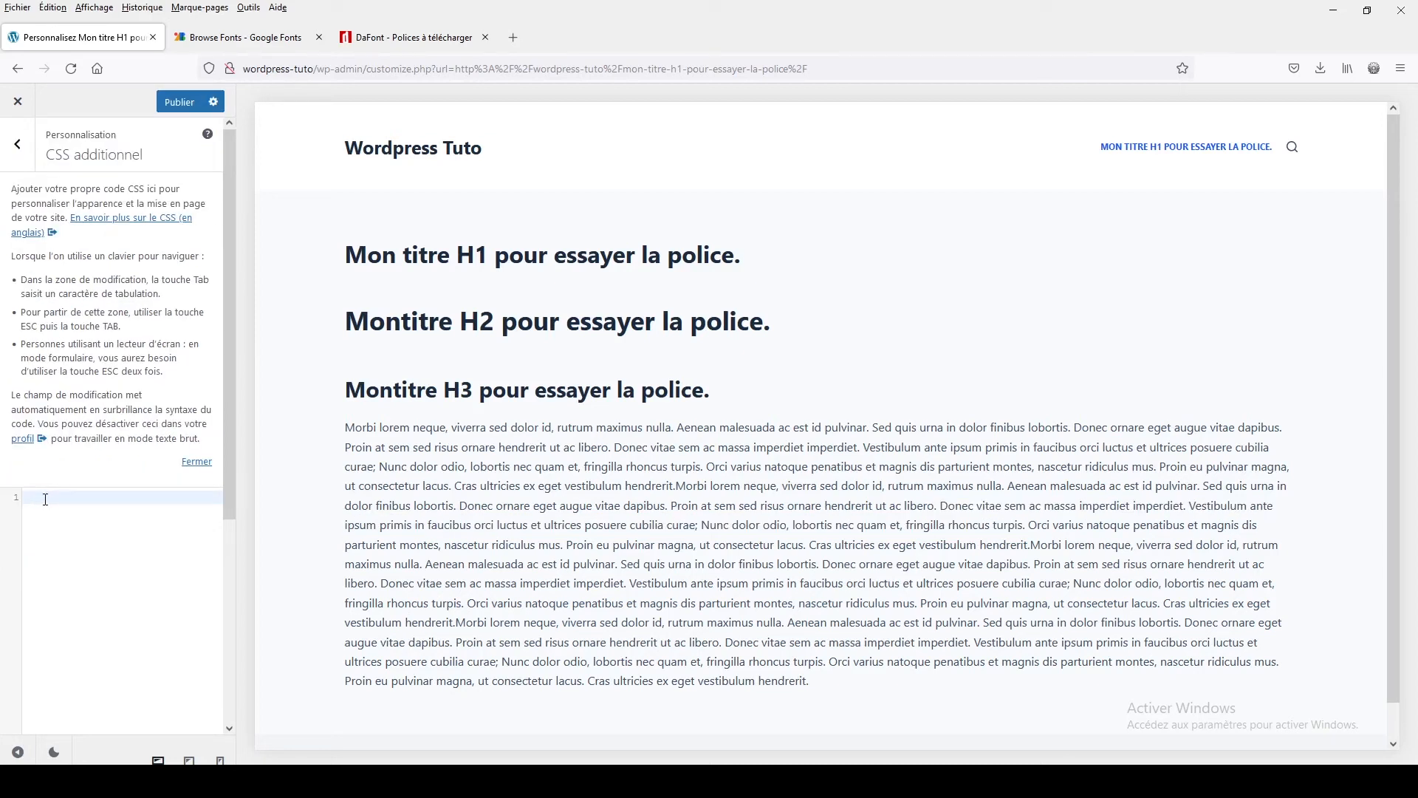
pyautogui.write('h')
pyautogui.write('1, ')
pyautogui.write('h2,')
pyautogui.write(',p')
pyautogui.write('{')
pyautogui.press('Return')
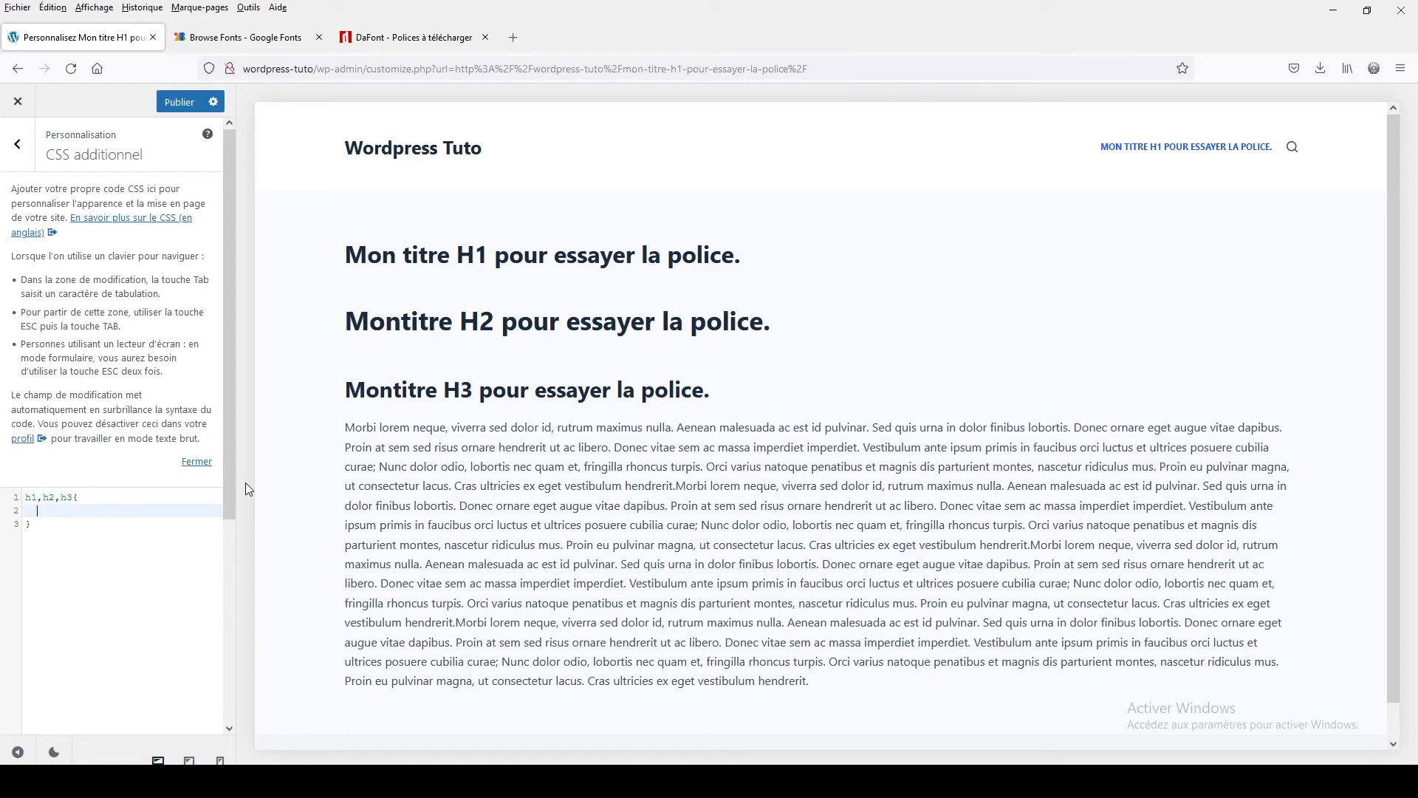
# Set font-family:Scarlet inside the h1,h2,h3 rule
pyautogui.write('font-')
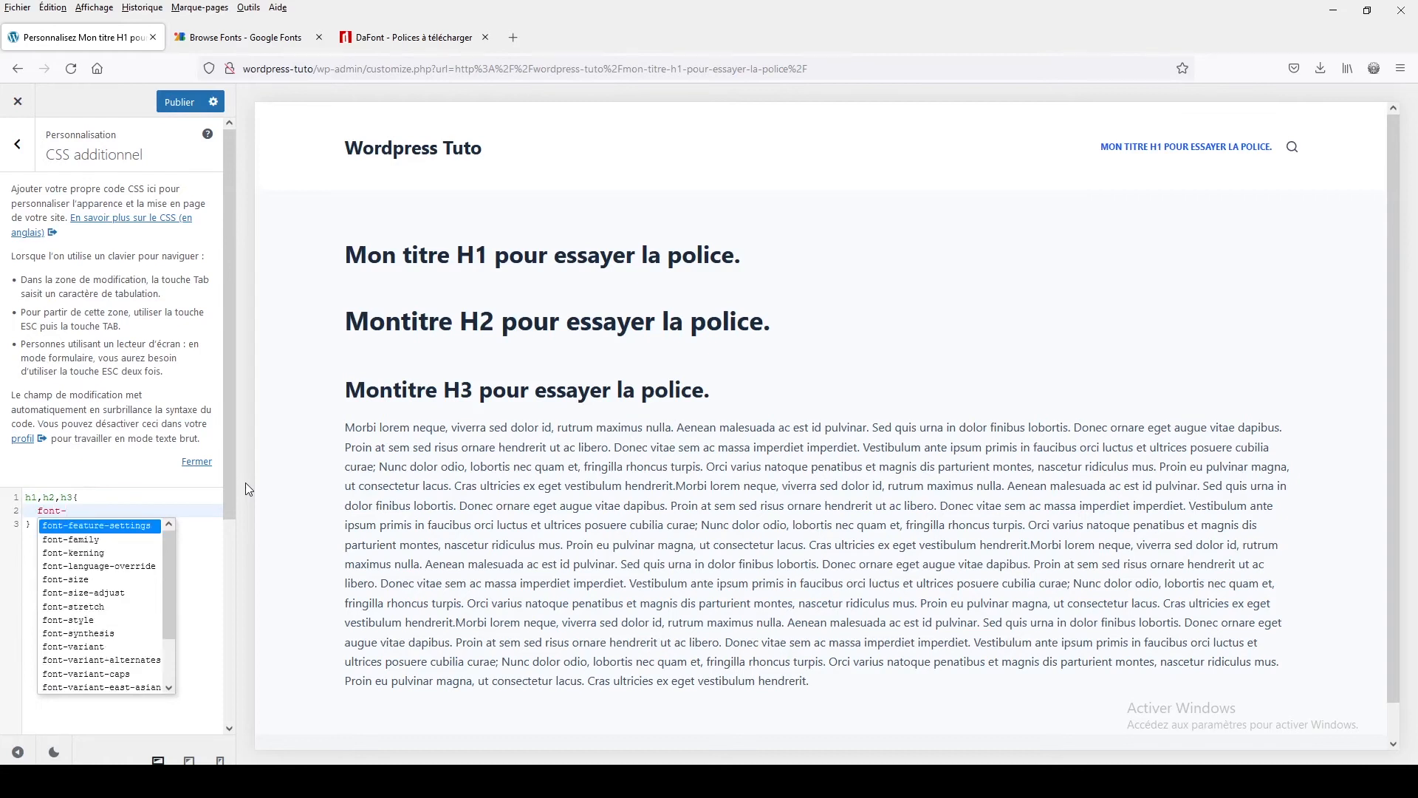
pyautogui.write('family')
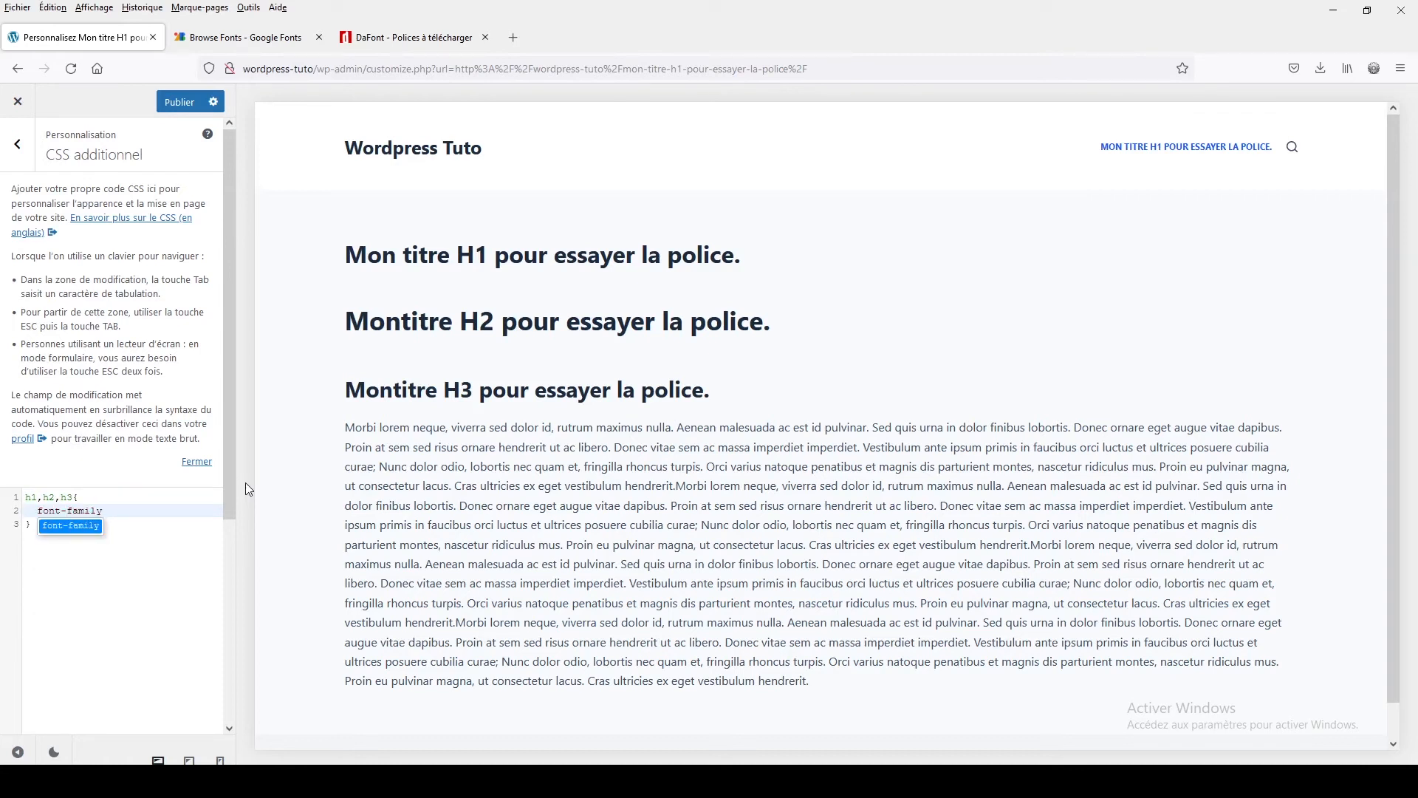
pyautogui.write(':')
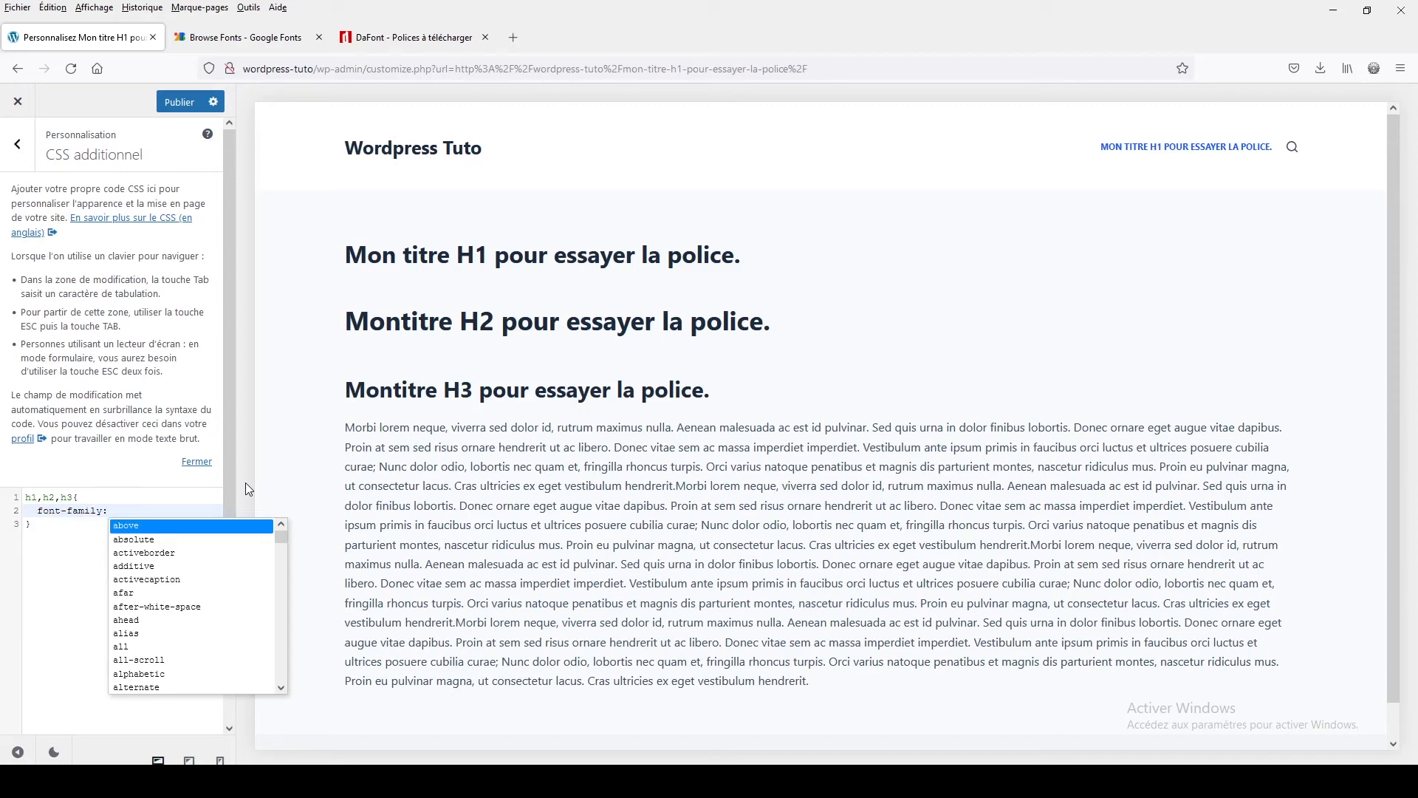
pyautogui.write('Scar')
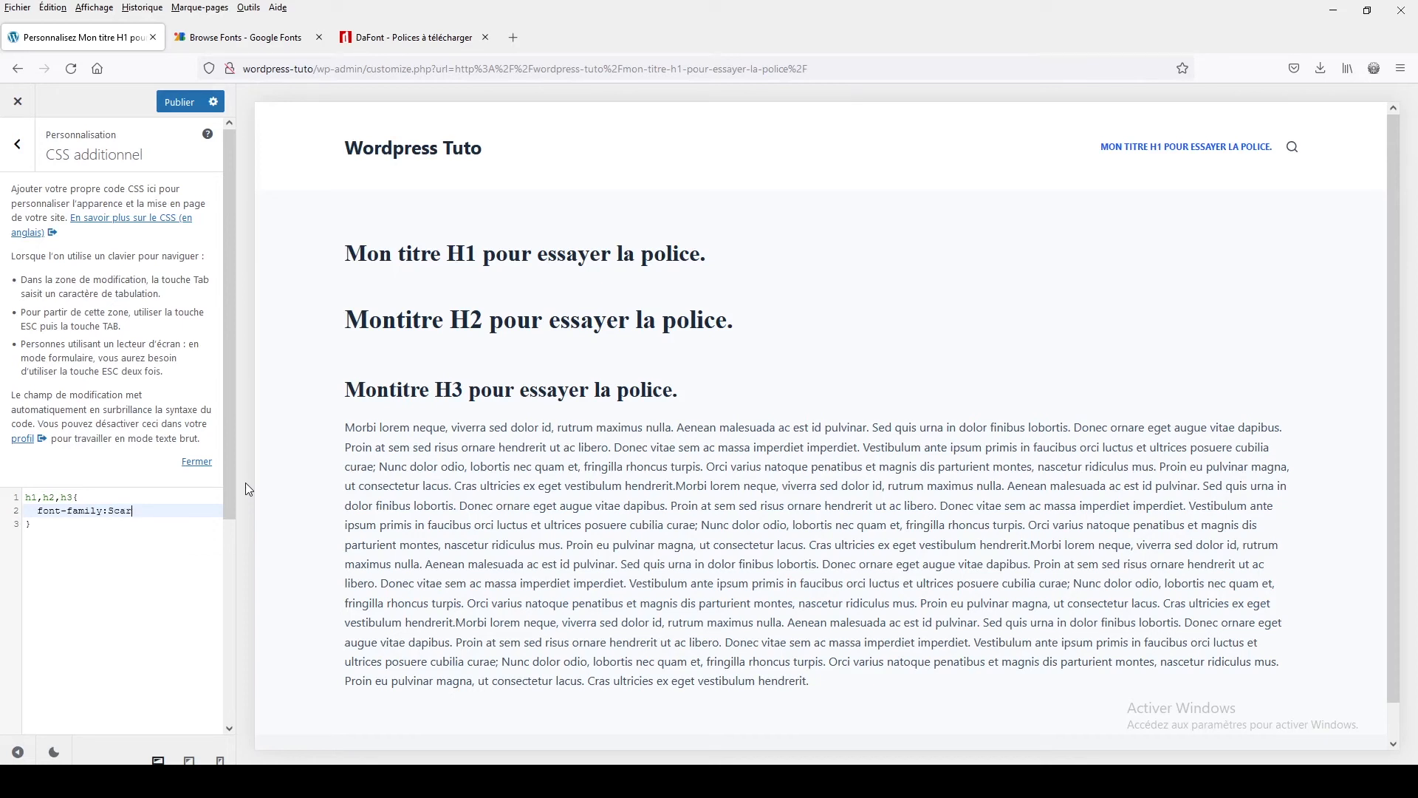
pyautogui.write('let')
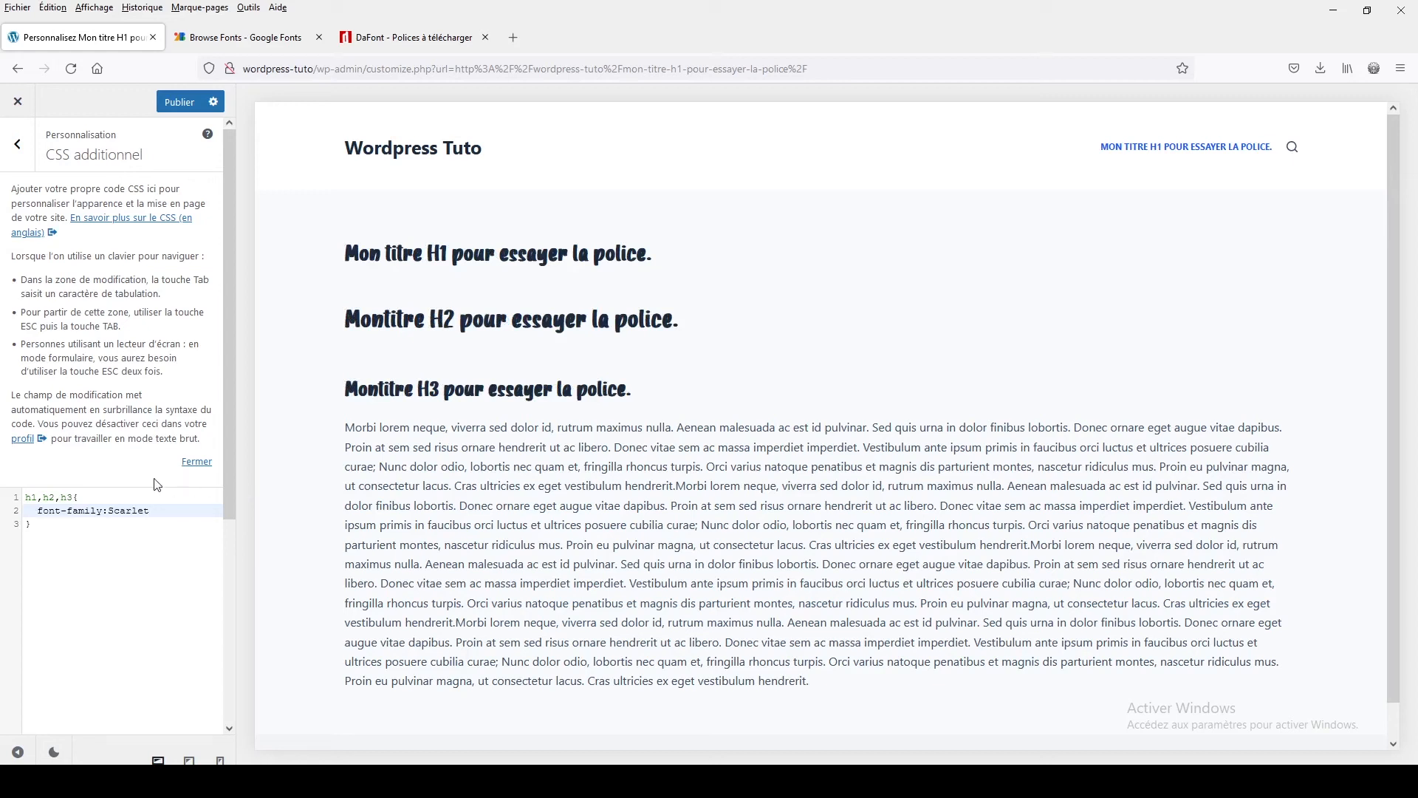
# Try adding p to the rule's selectors, then remove it again
pyautogui.click(73, 497)
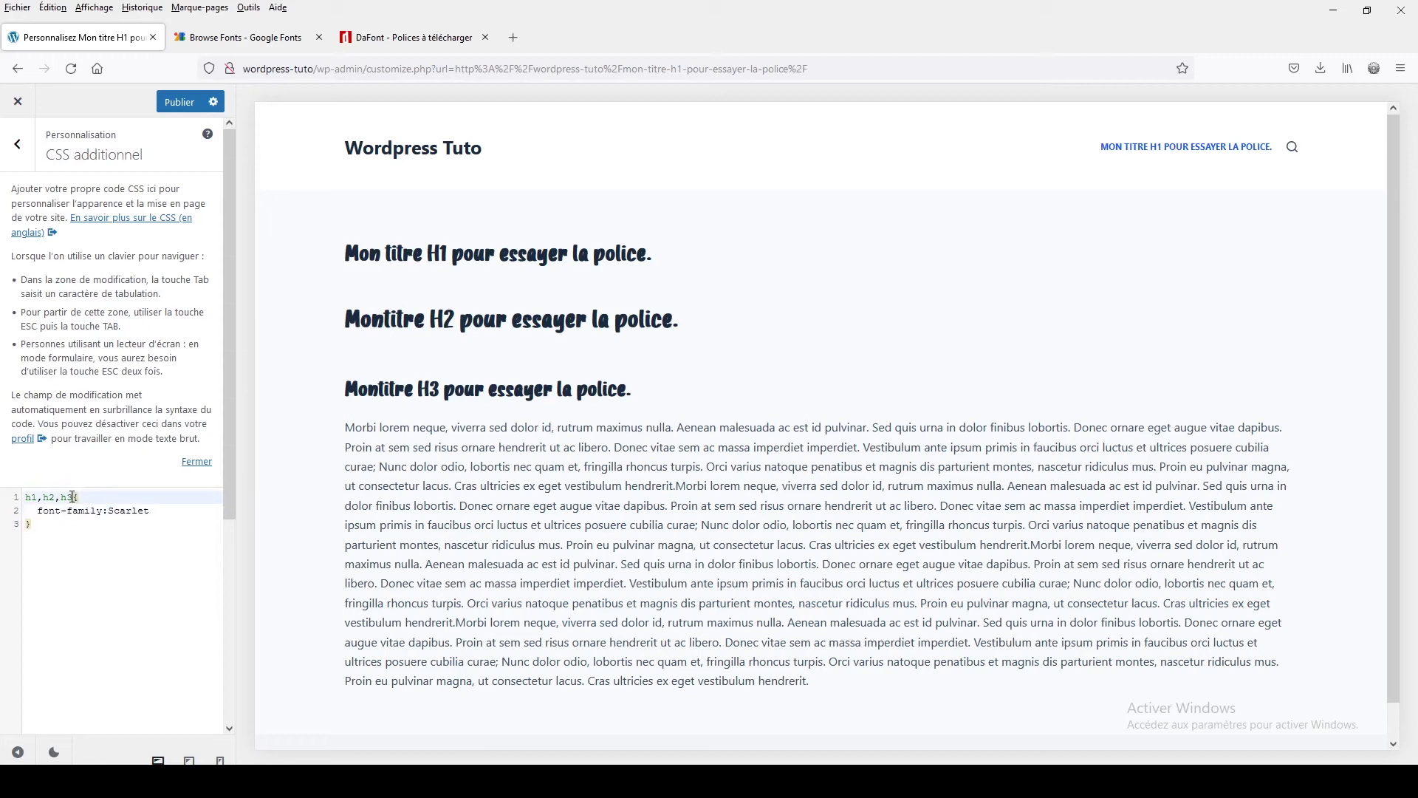
pyautogui.write(',p')
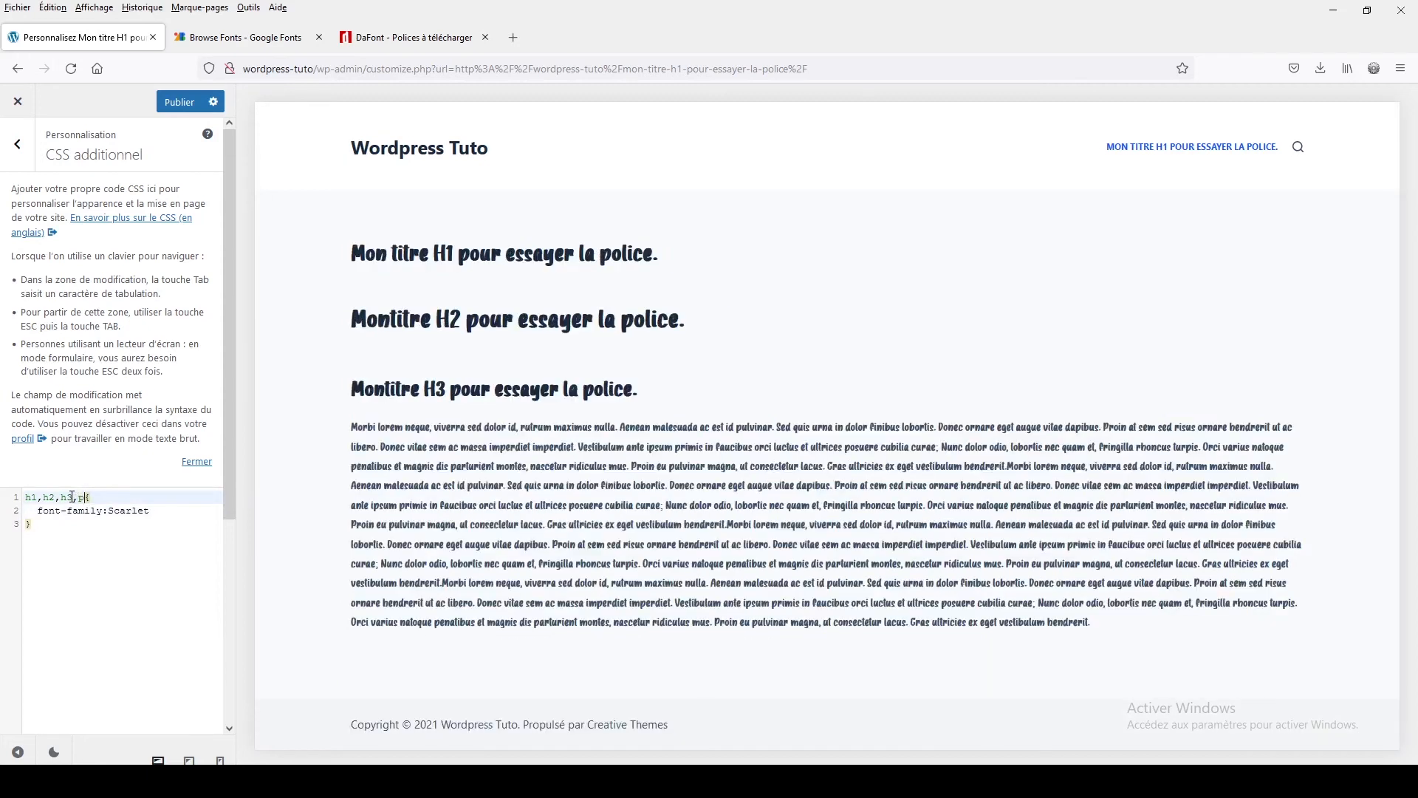
pyautogui.press('BackSpace')
pyautogui.press('BackSpace')
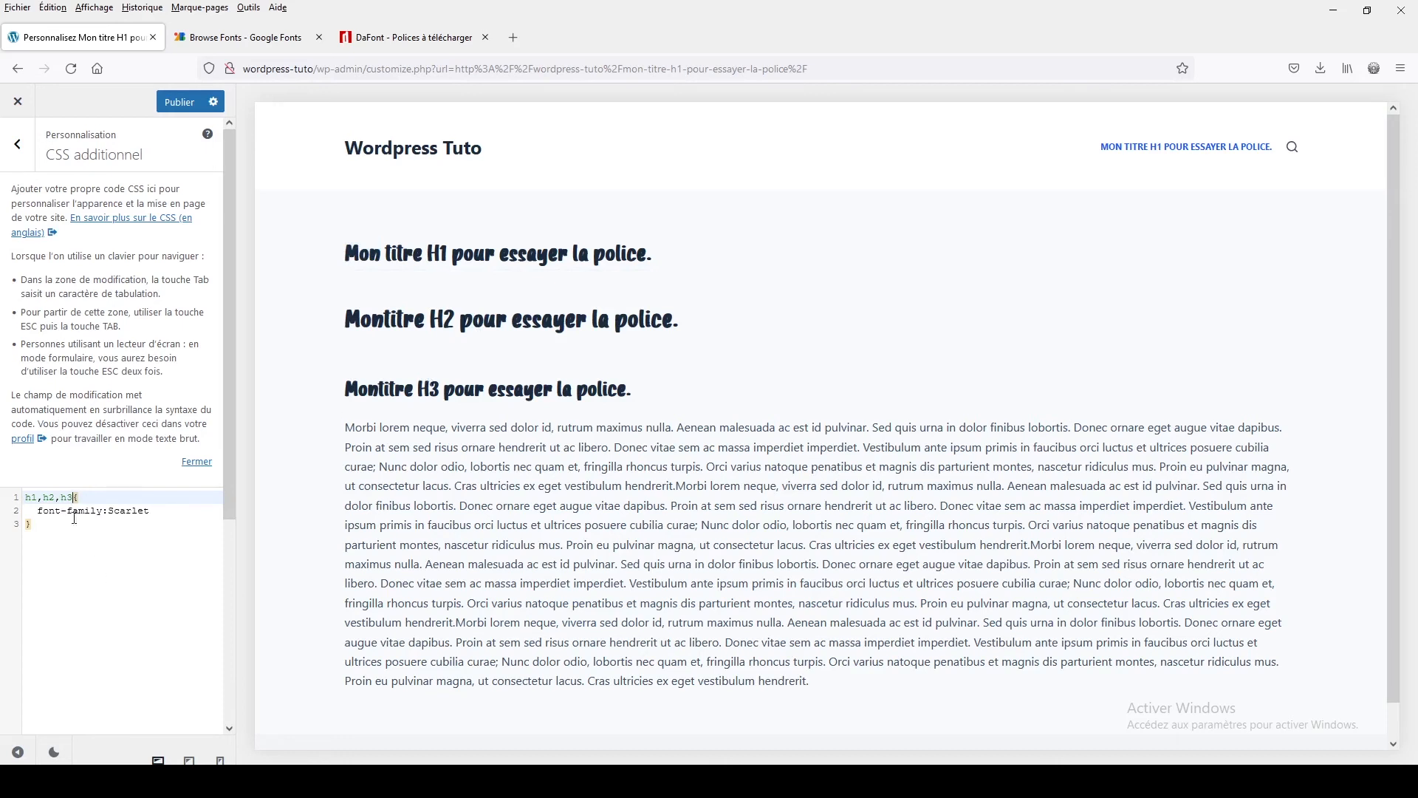
# Append arial and sans-serif as fallbacks to the font-family declaration
pyautogui.click(162, 511)
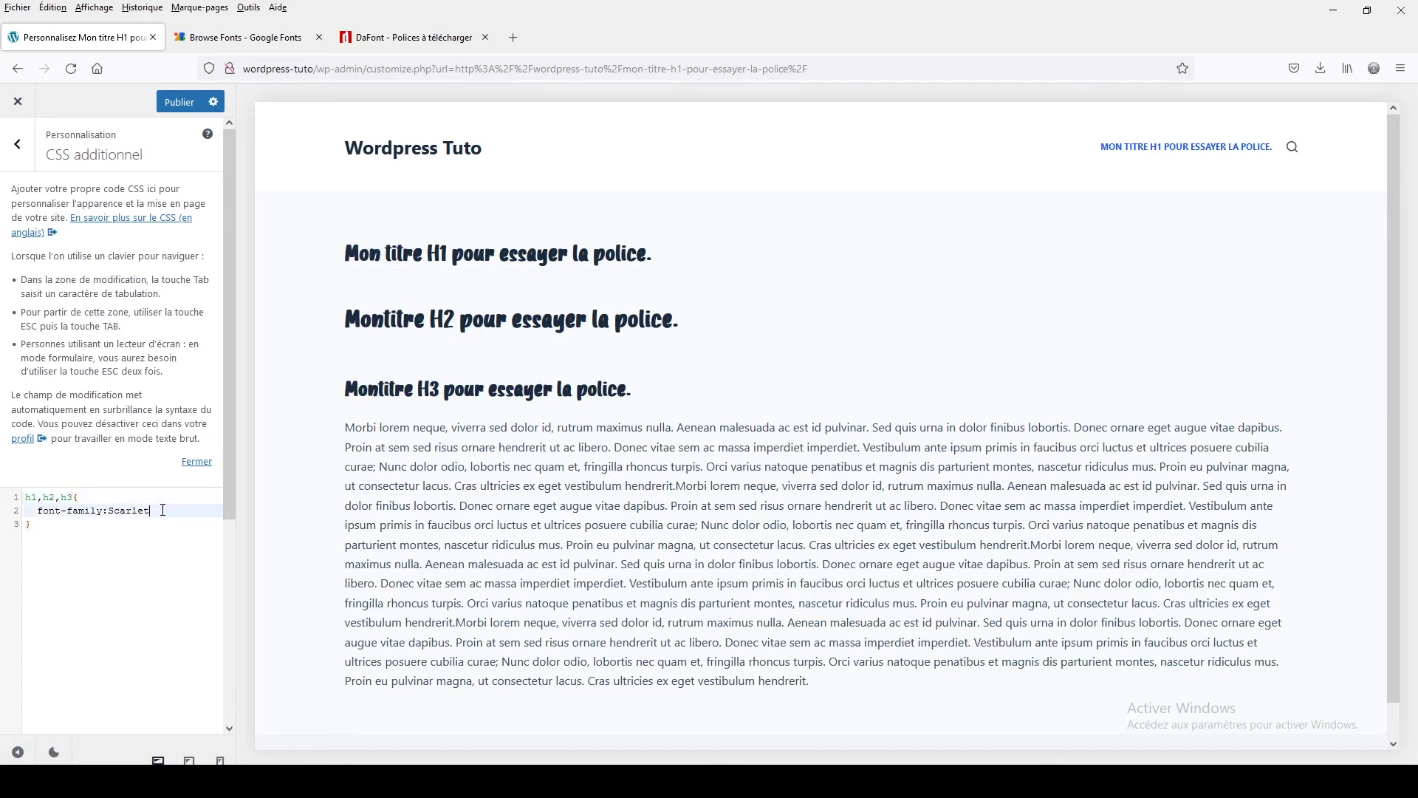
pyautogui.write(',ar')
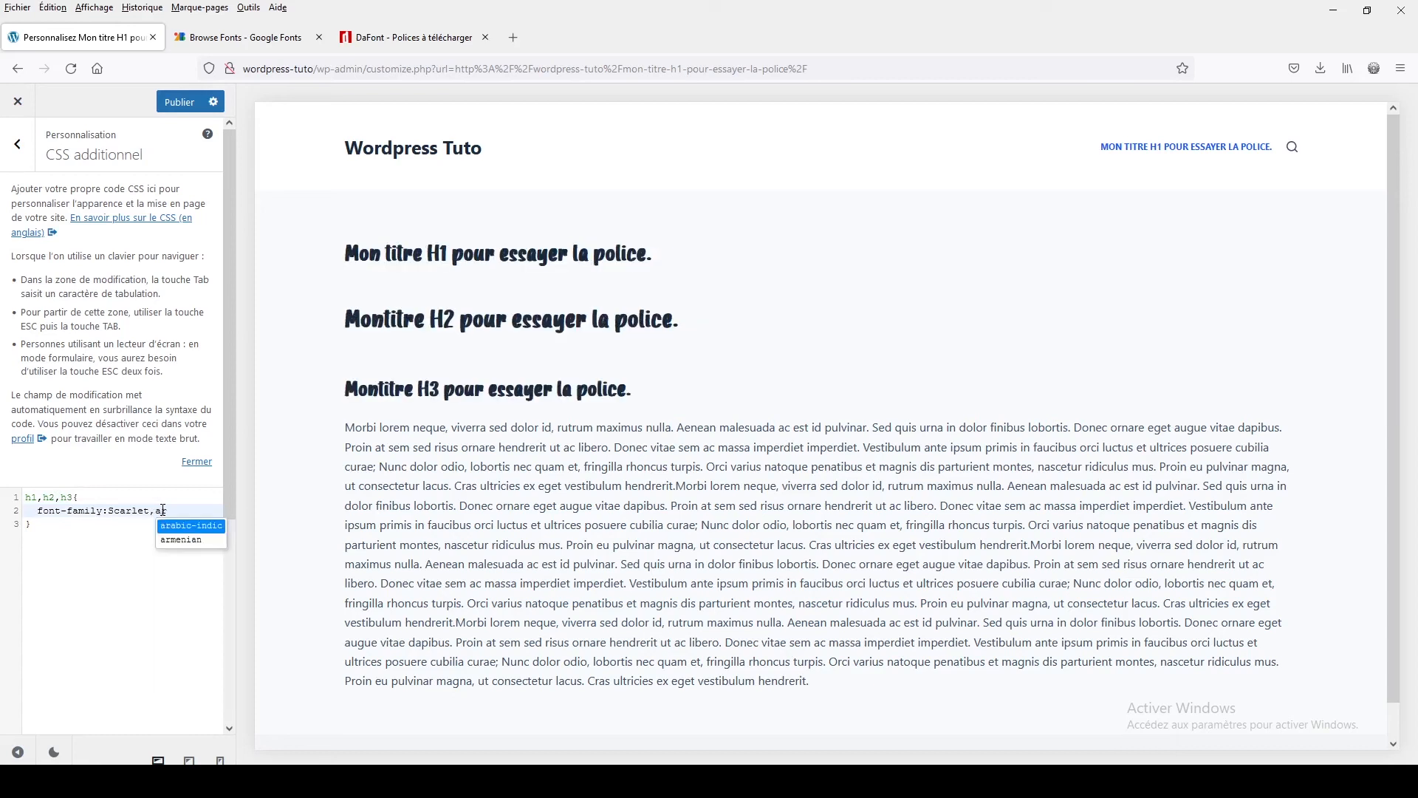
pyautogui.write('ial')
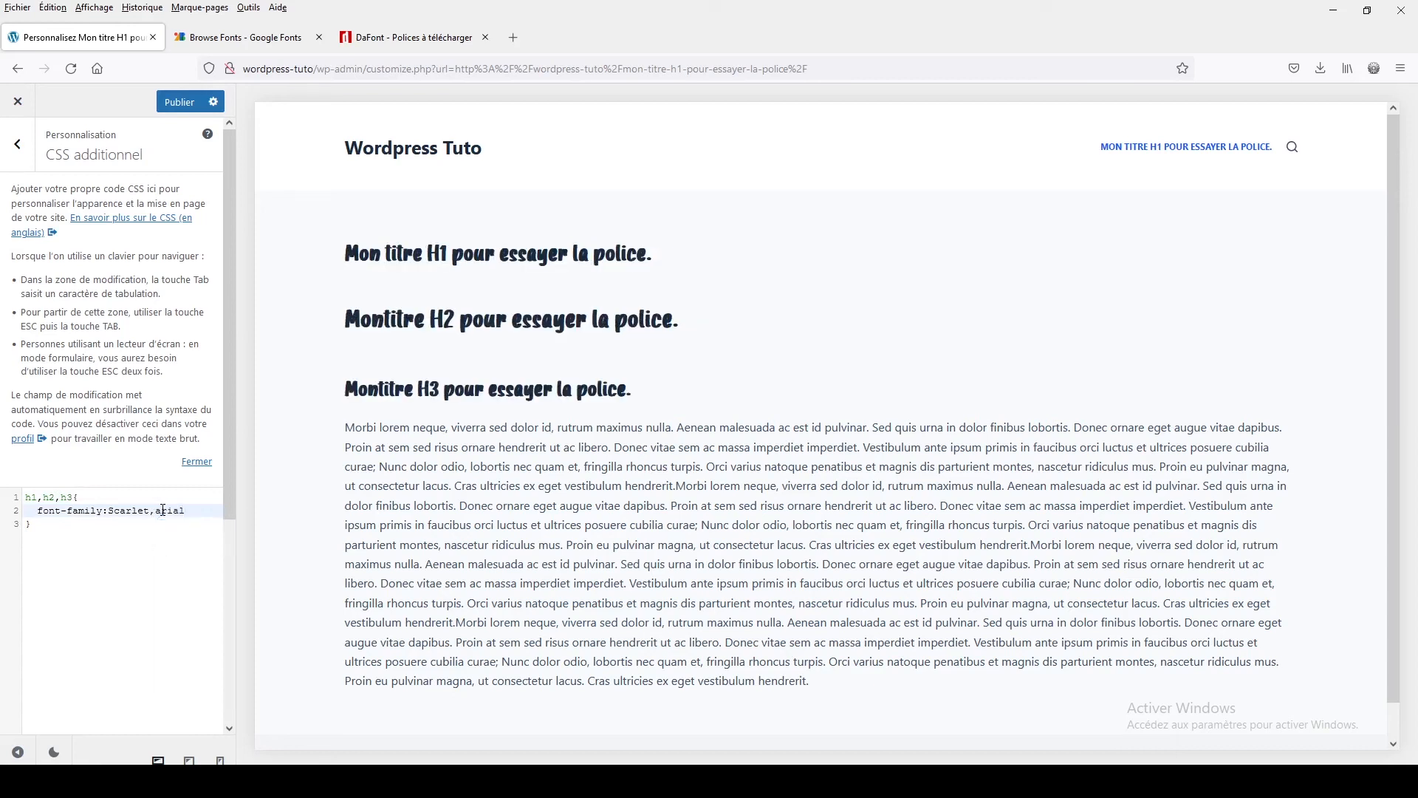
pyautogui.write(',')
pyautogui.write('sa')
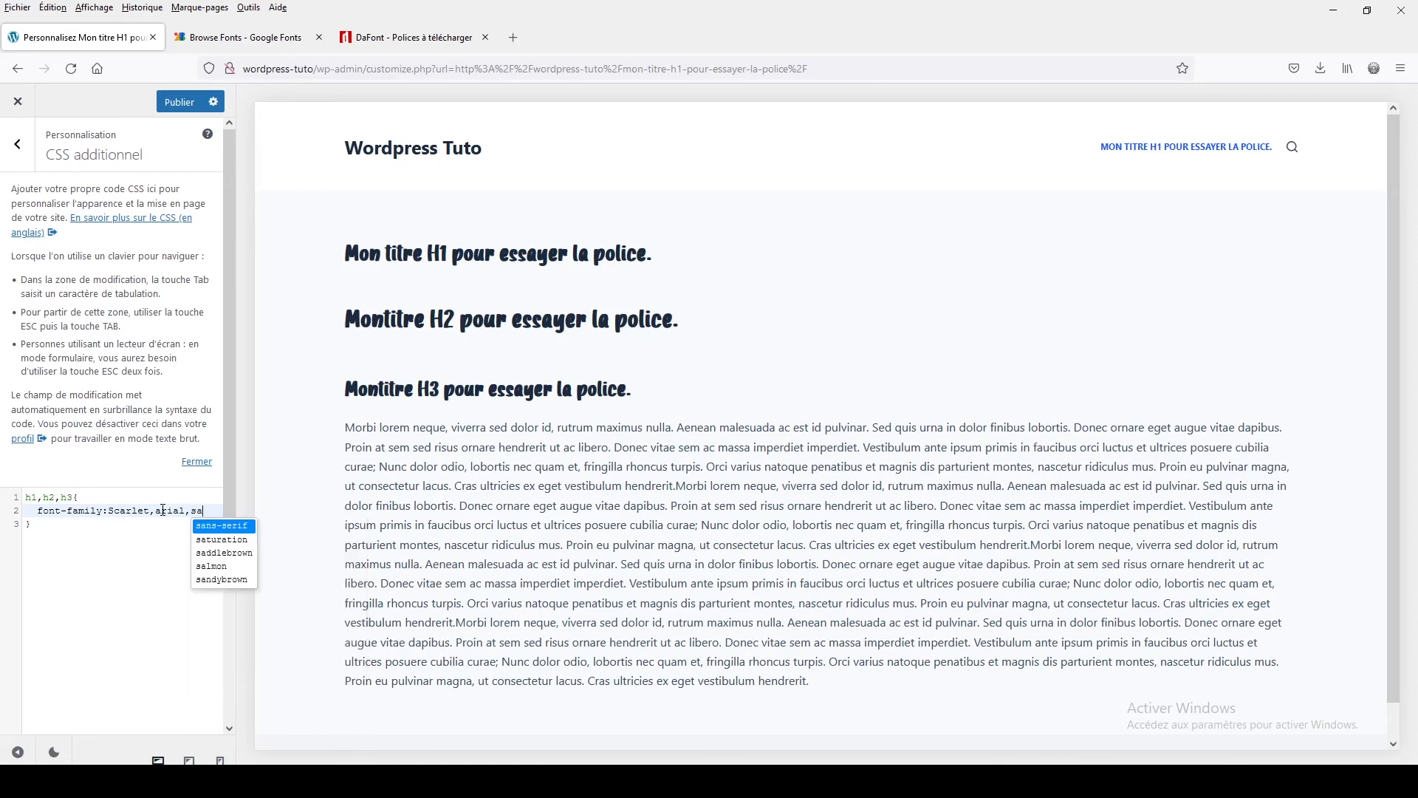
pyautogui.write('ns-serif;')
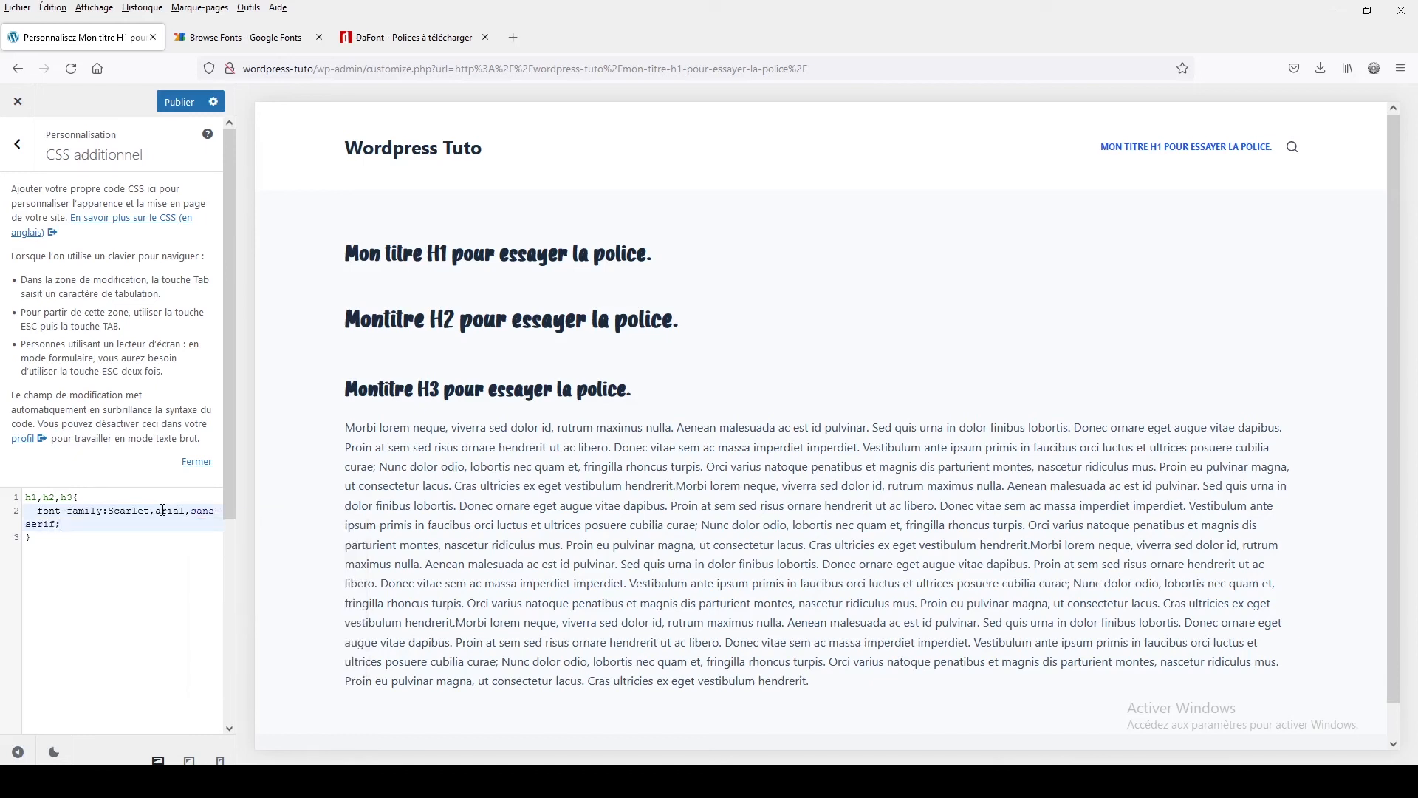
pyautogui.click(150, 616)
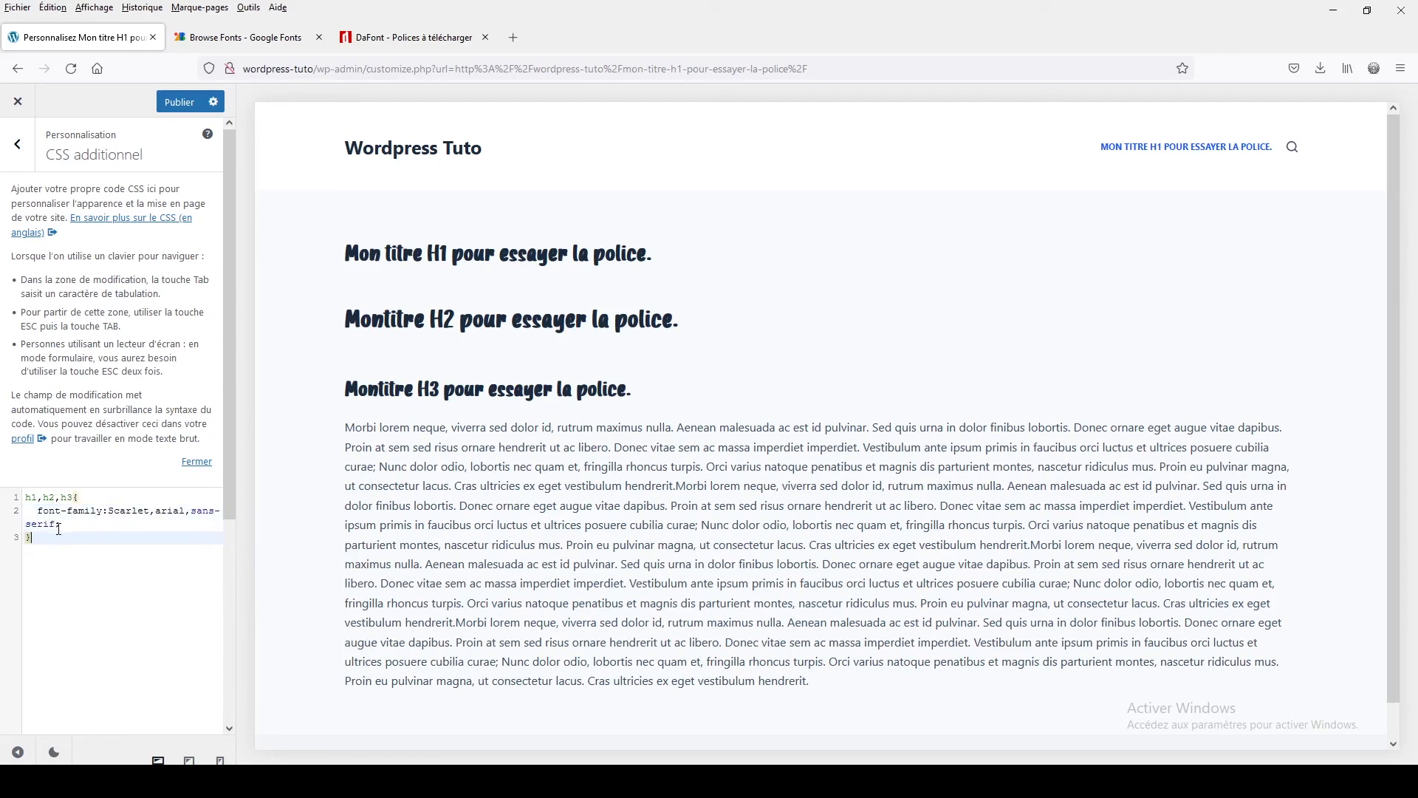
pyautogui.press('Return')
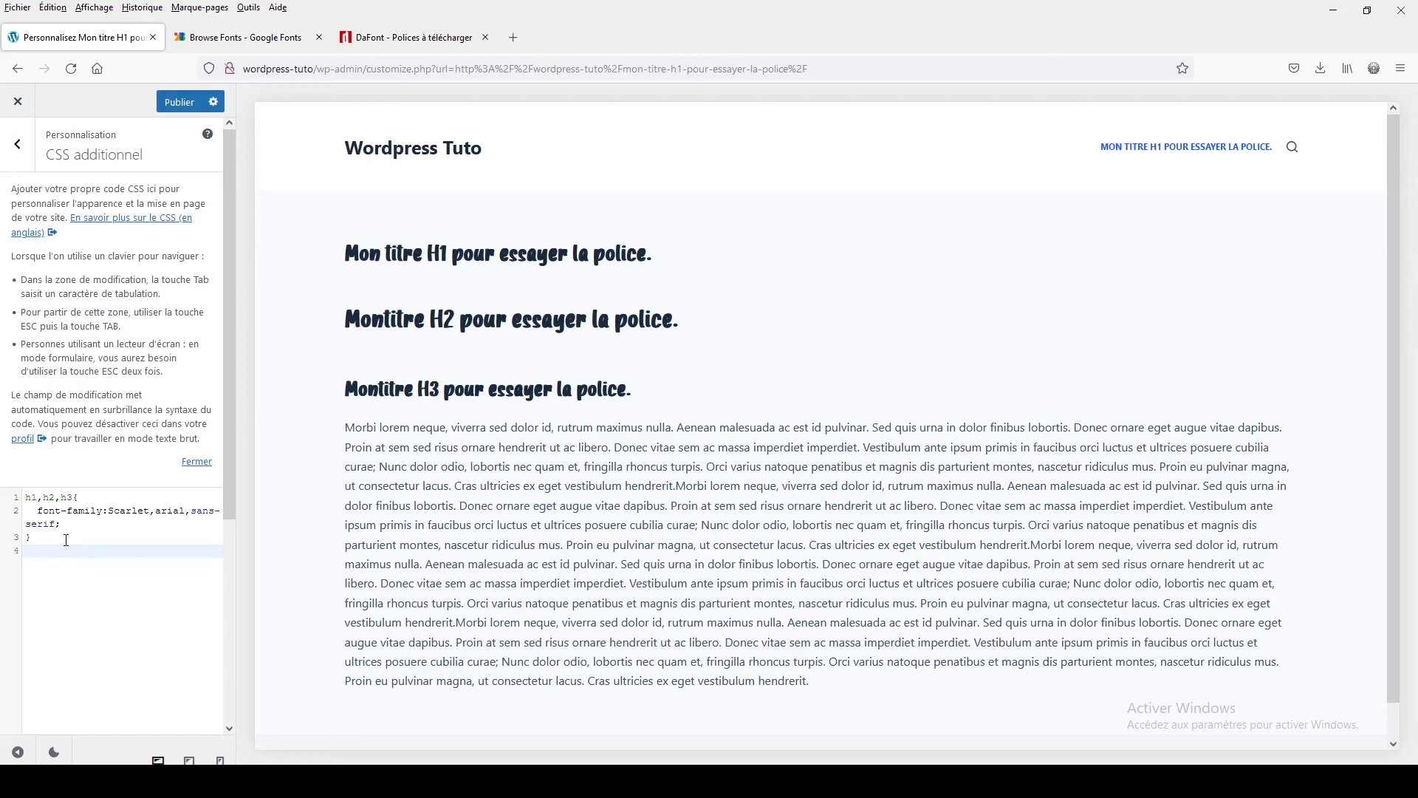
# Clear the Additional CSS and close the customizer, discarding the changes
pyautogui.moveTo(67, 540); pyautogui.dragTo(12, 496)
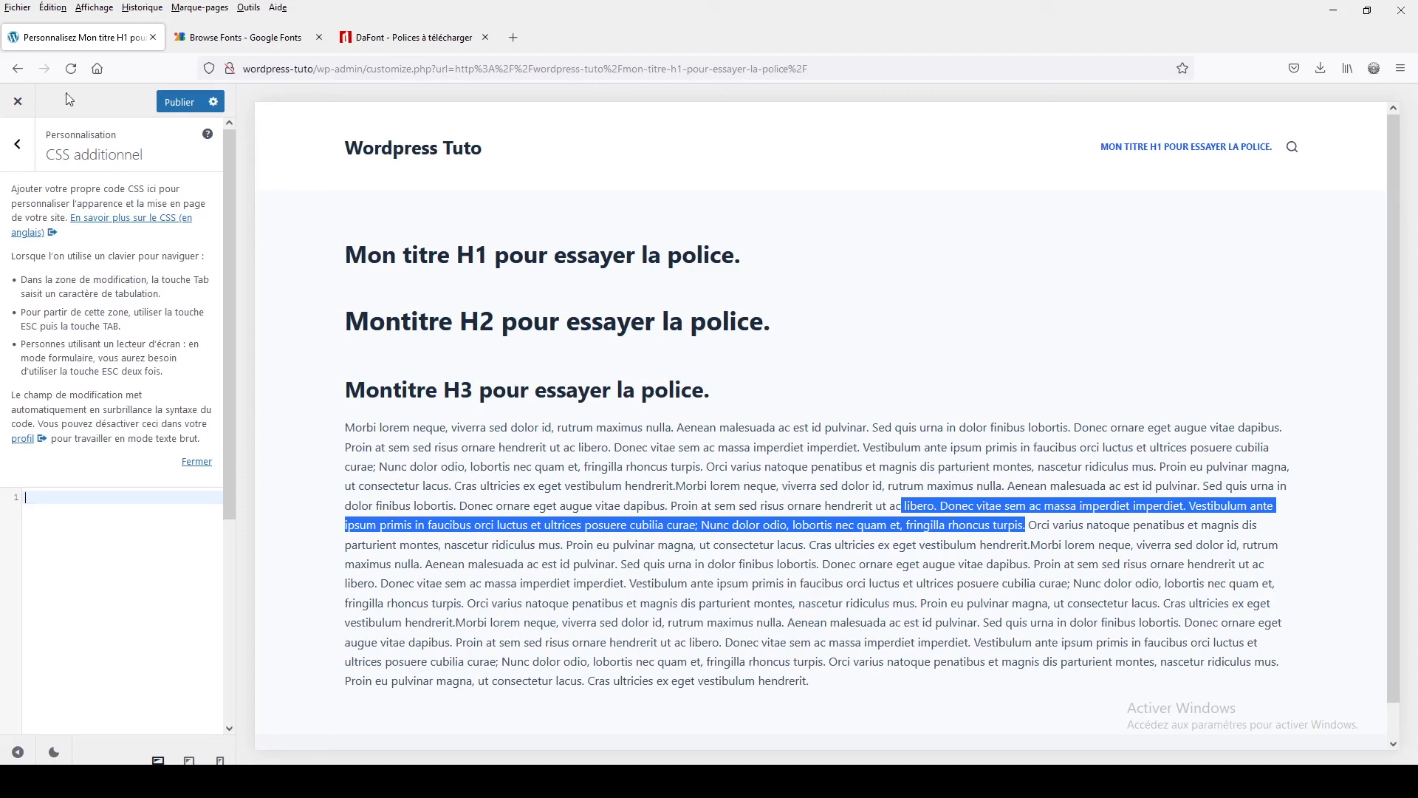
pyautogui.click(132, 510)
pyautogui.click(18, 113)
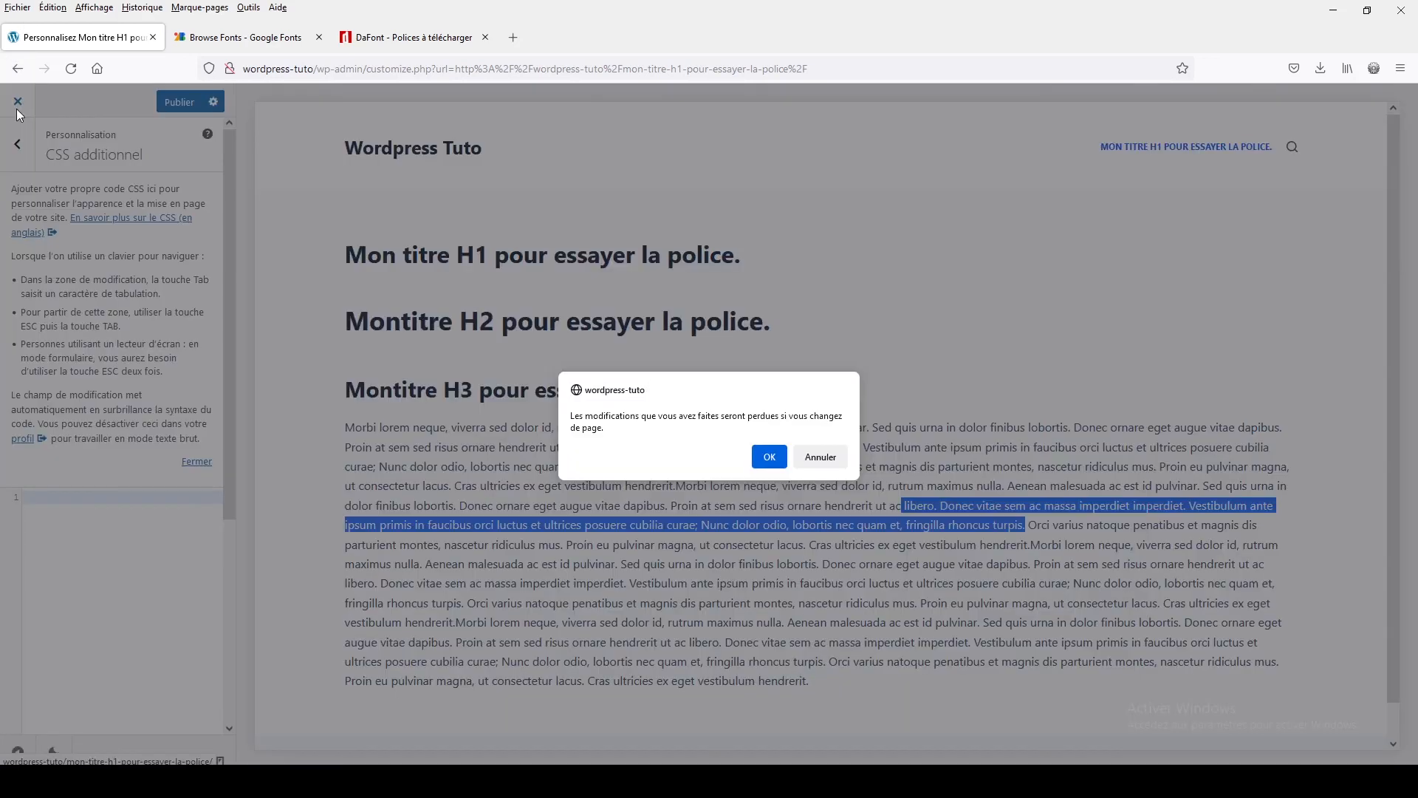
pyautogui.click(769, 457)
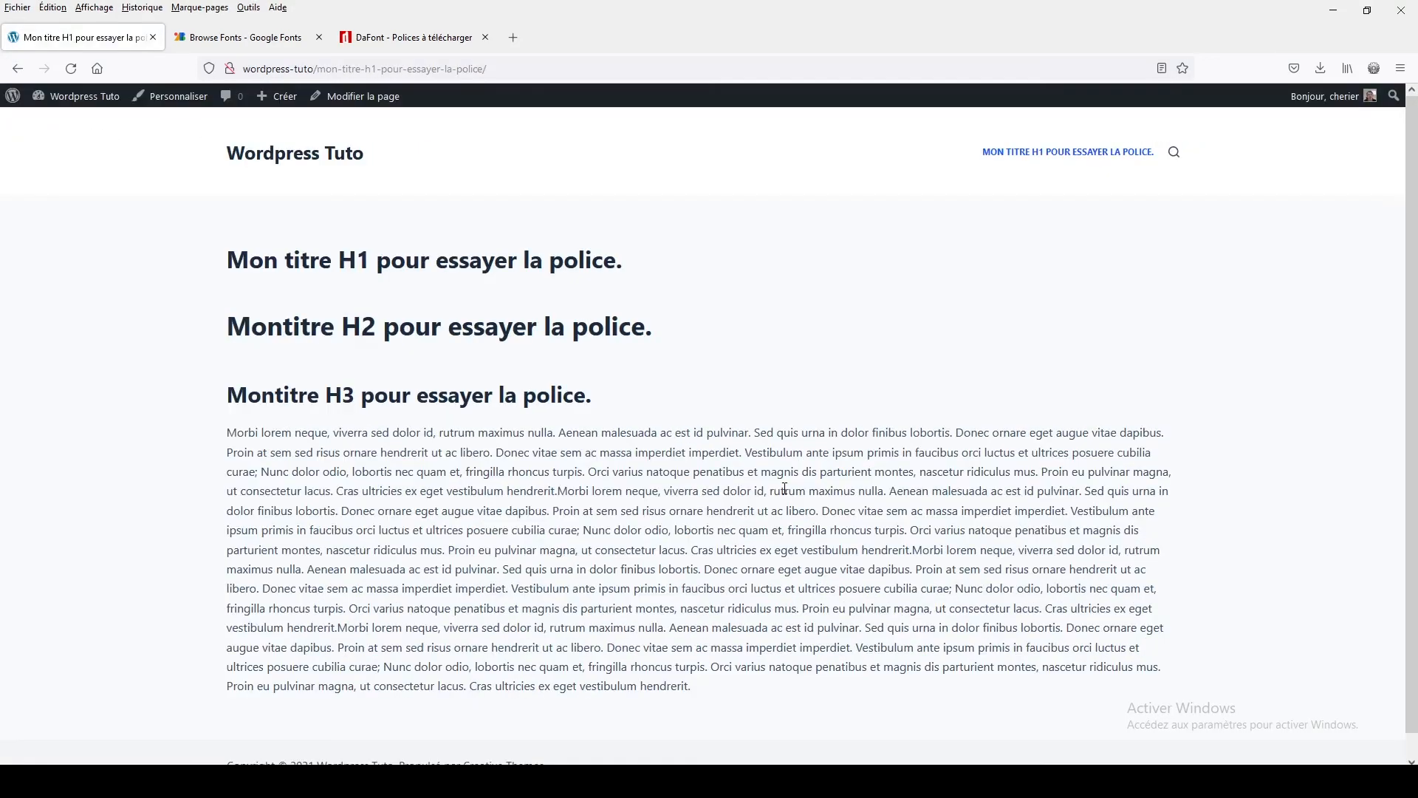
# Open the test page for editing with Elementor
pyautogui.click(362, 97)
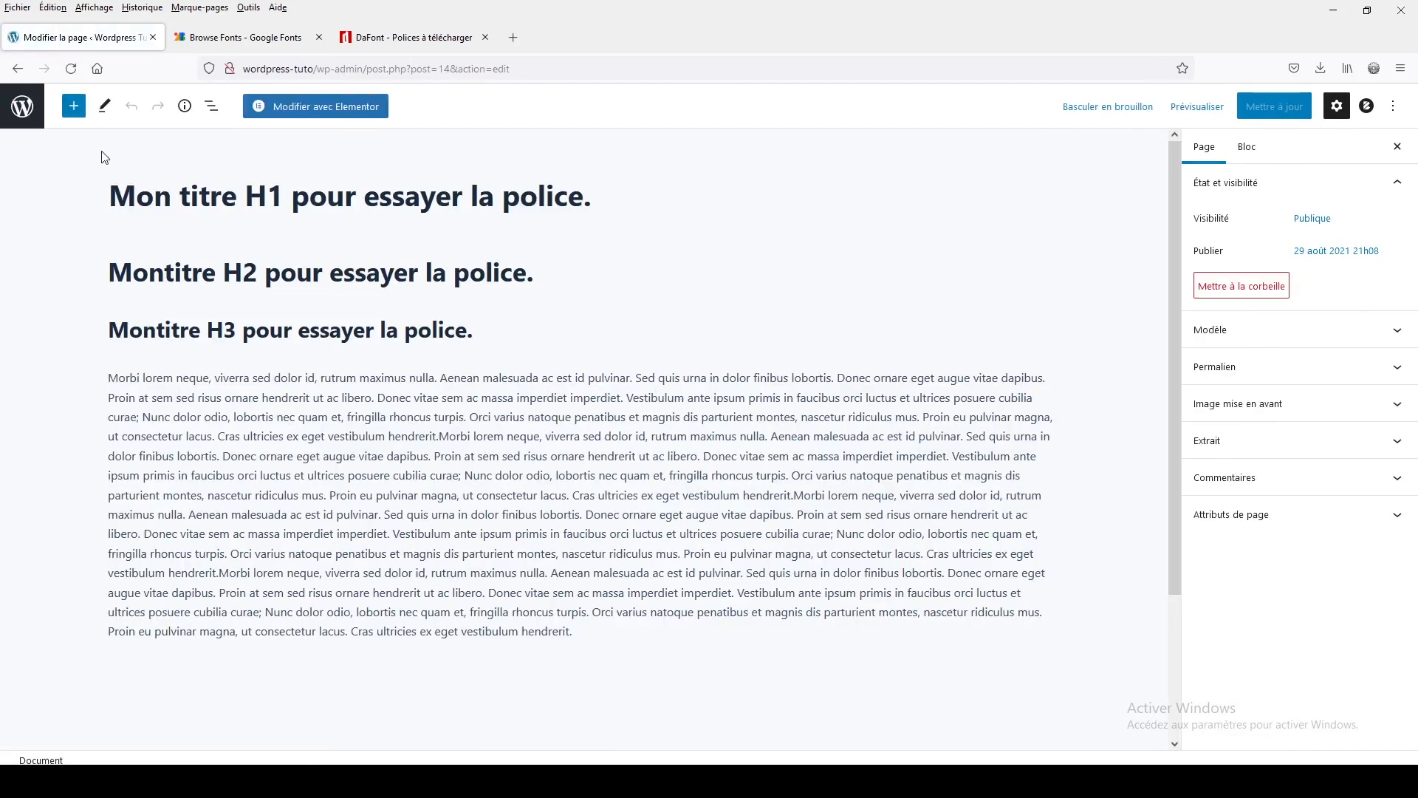
pyautogui.click(328, 112)
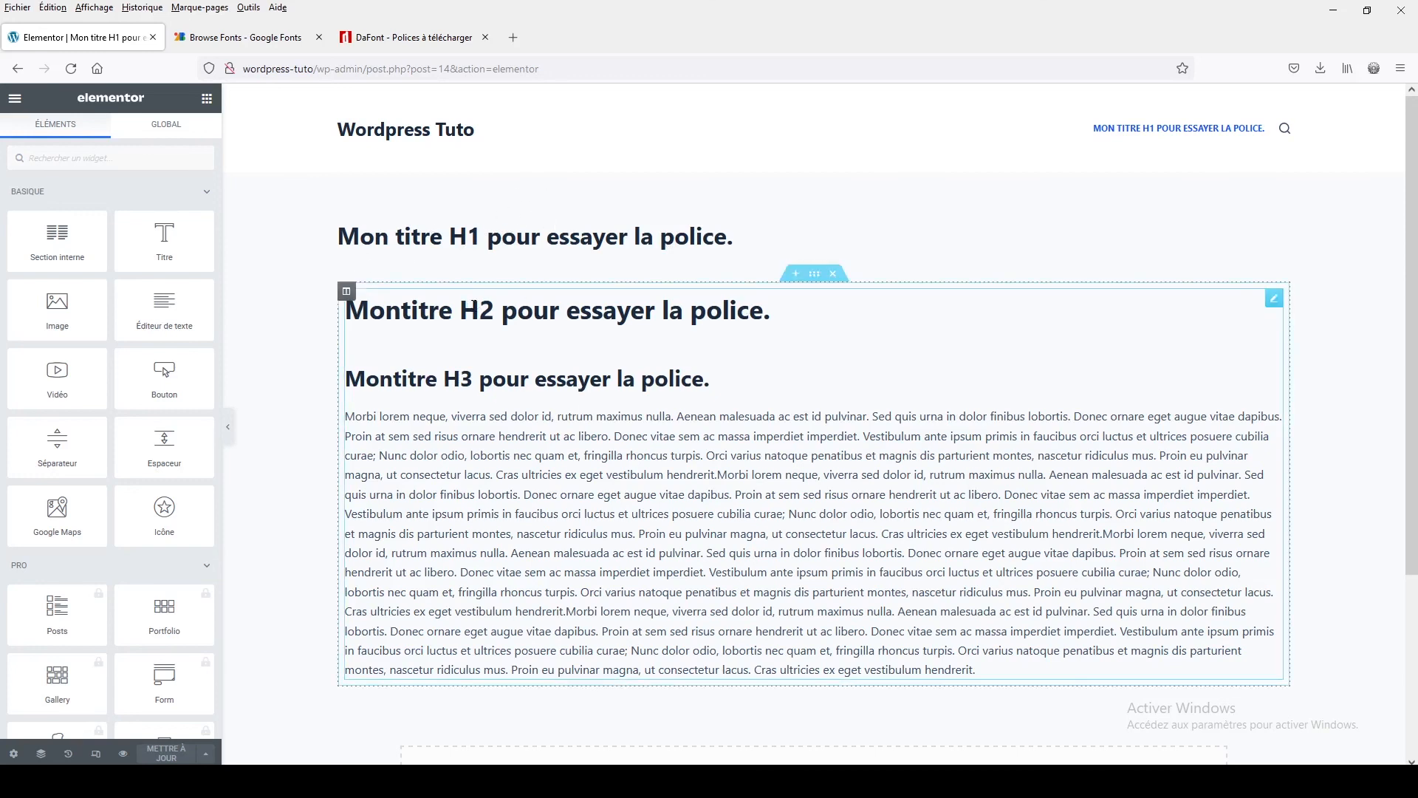
pyautogui.click(752, 347)
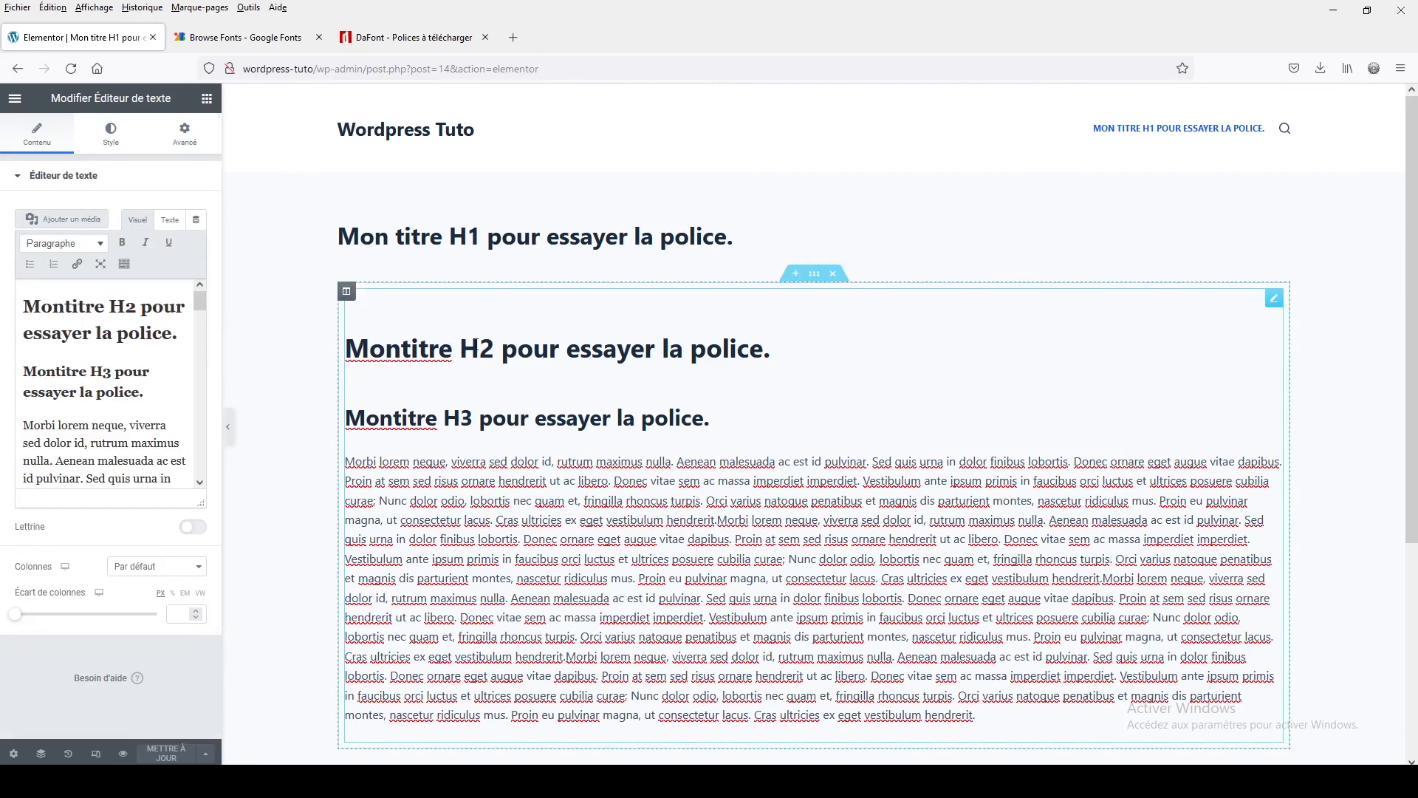
# Add a new section above the text block and place a Heading widget in it
pyautogui.click(792, 273)
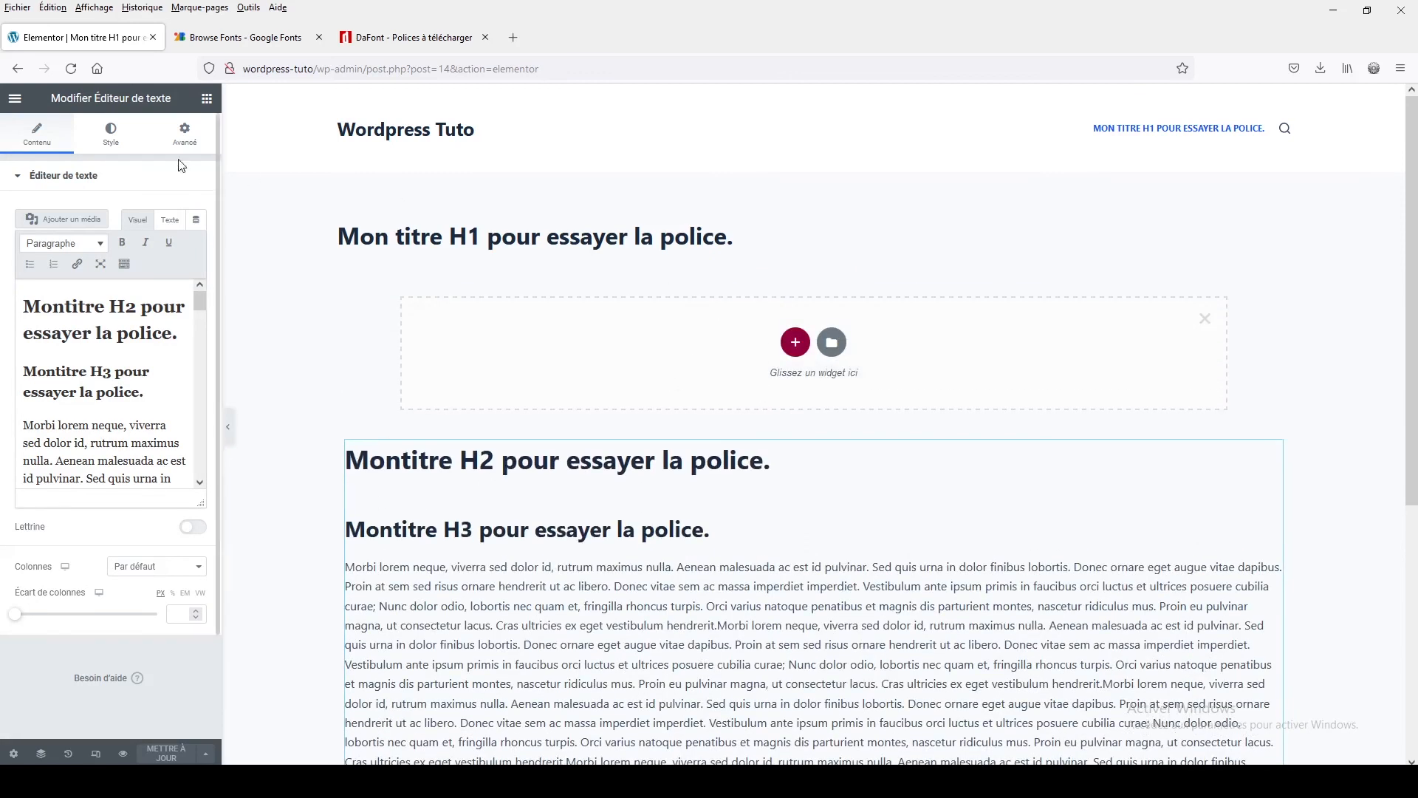
pyautogui.click(206, 98)
pyautogui.moveTo(165, 240); pyautogui.dragTo(627, 363)
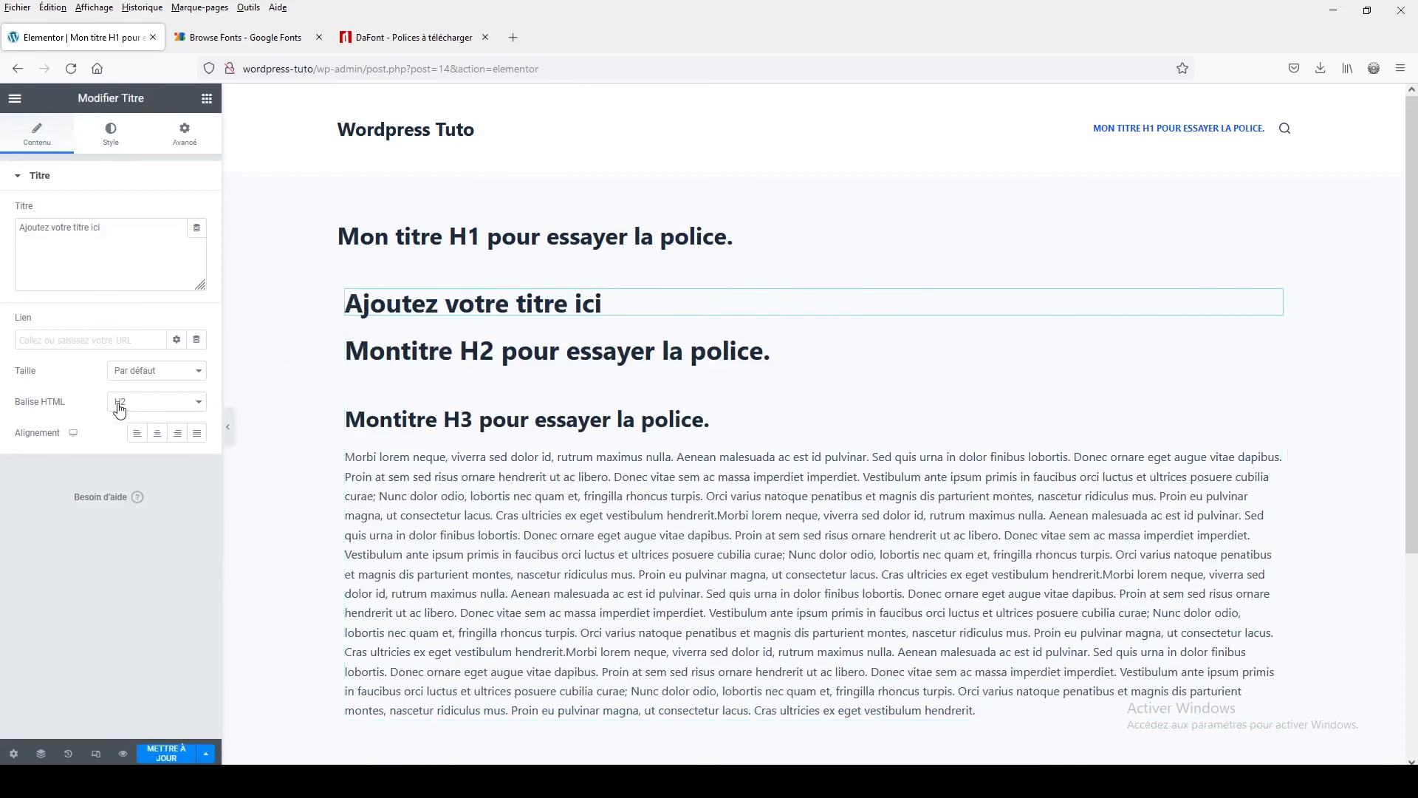
# Set the Heading widget's typography font family to the custom Scarlet font
pyautogui.click(112, 136)
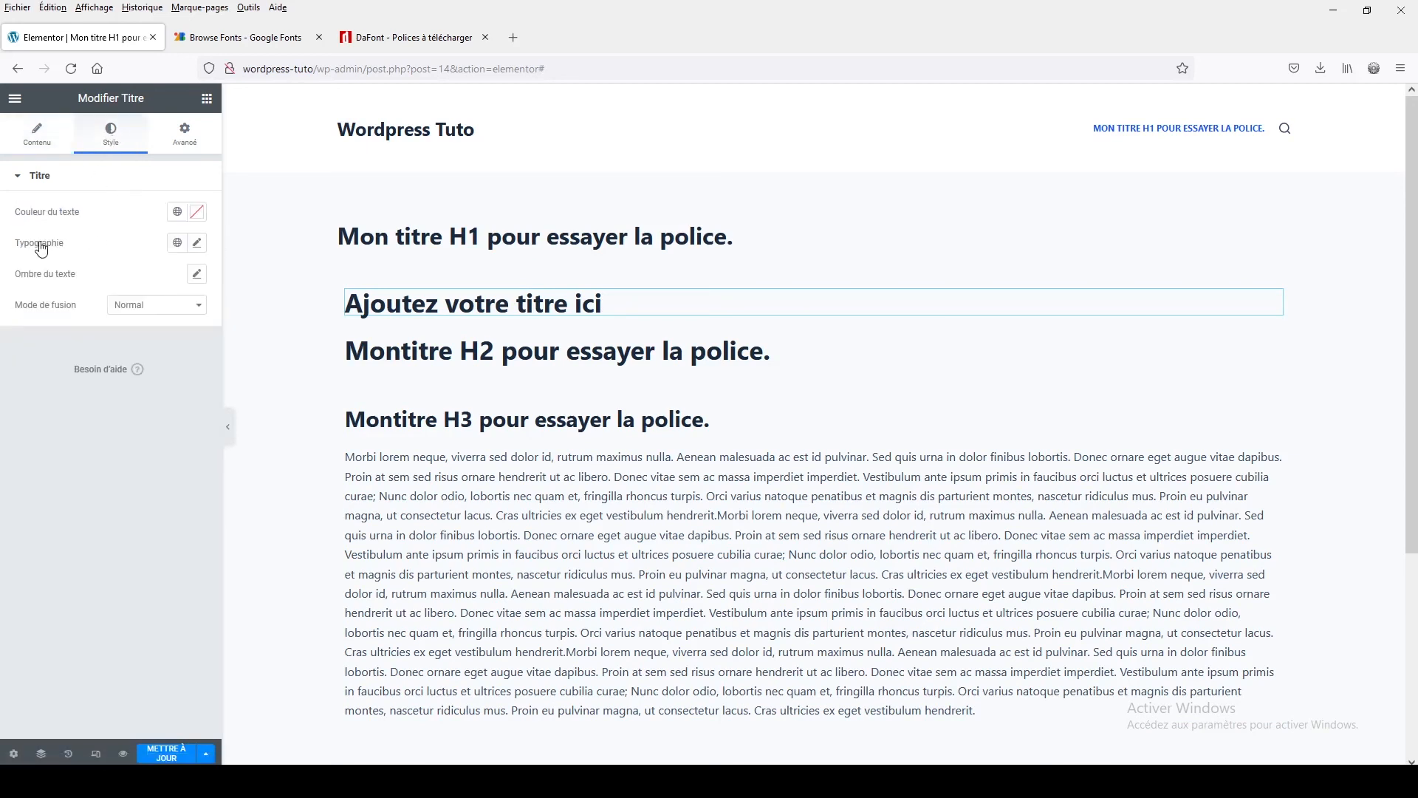
pyautogui.click(197, 243)
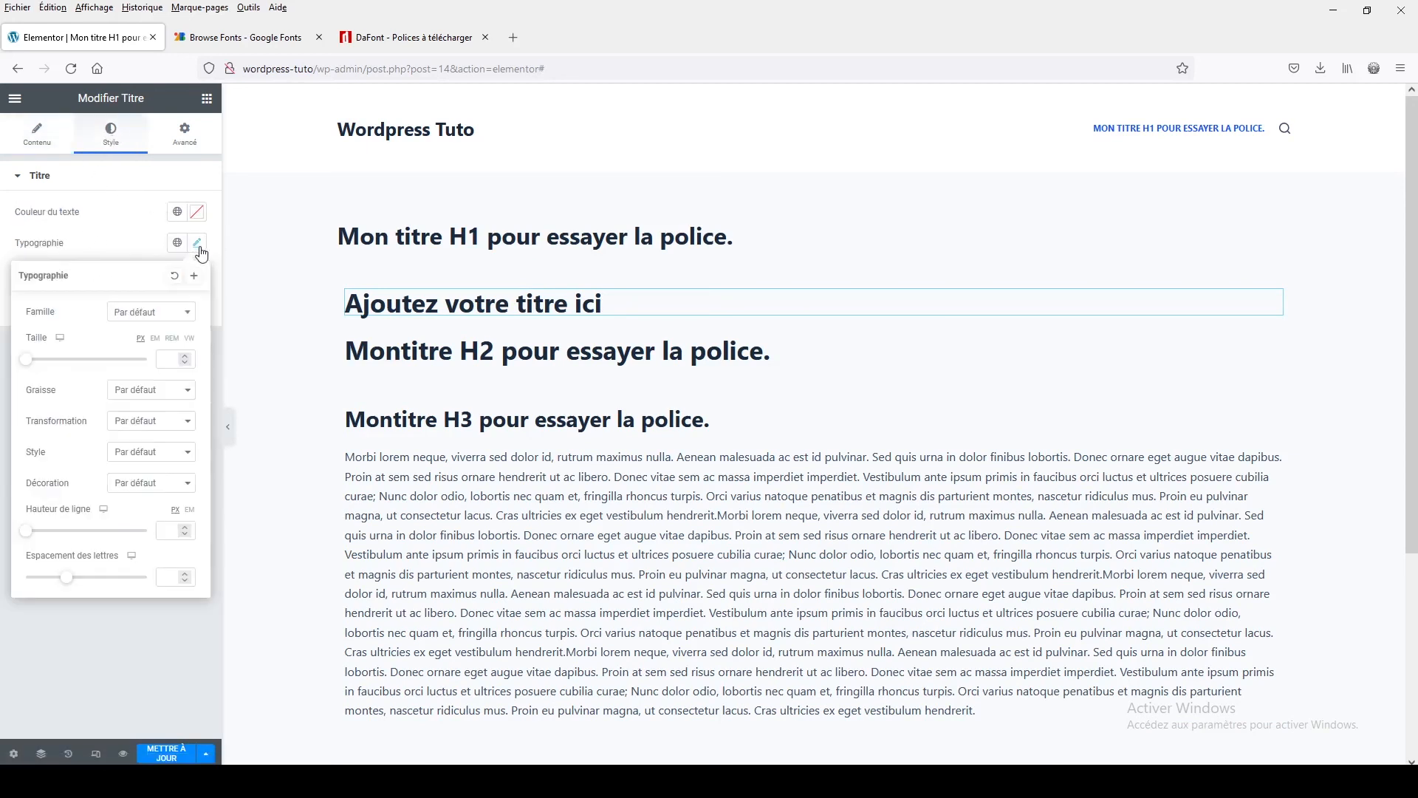
pyautogui.click(141, 315)
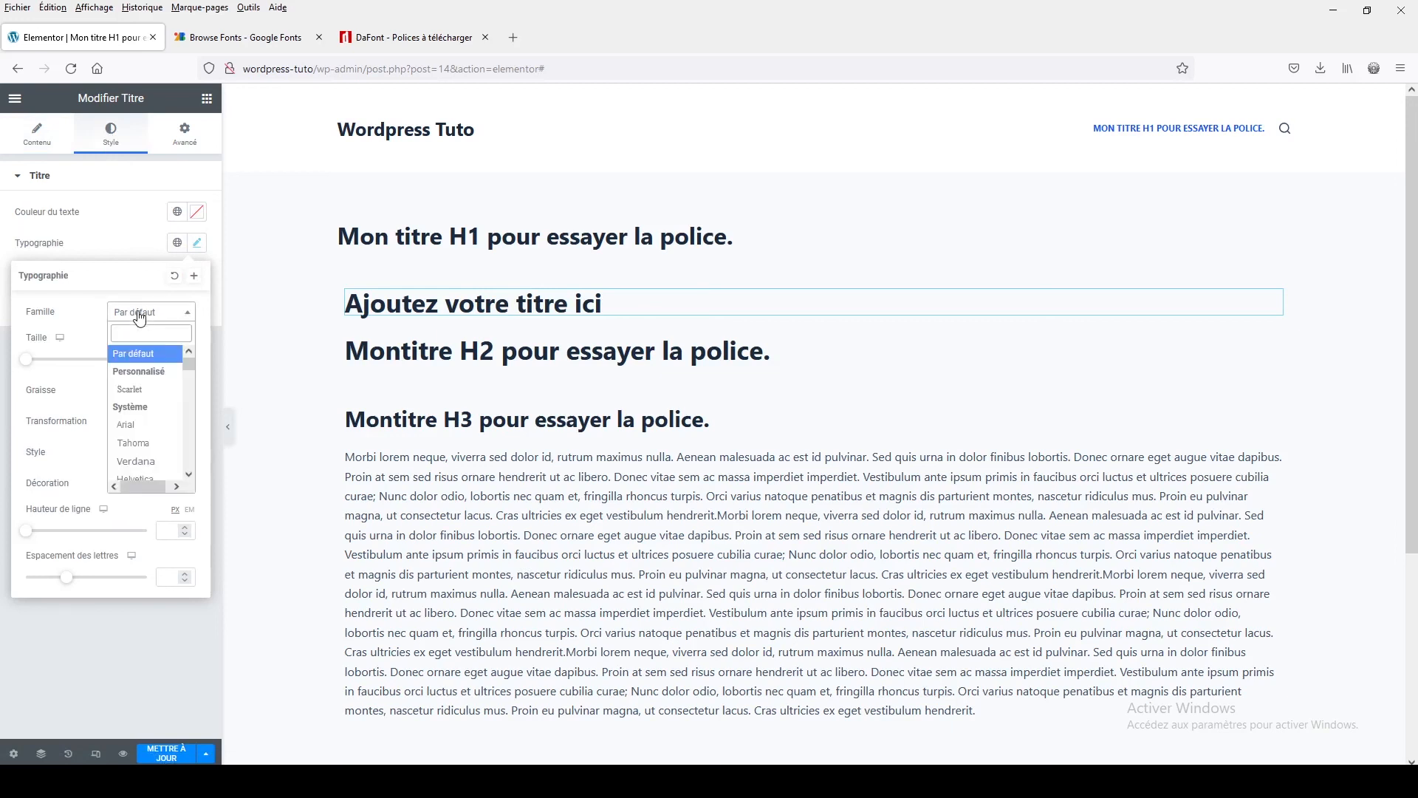
pyautogui.click(130, 390)
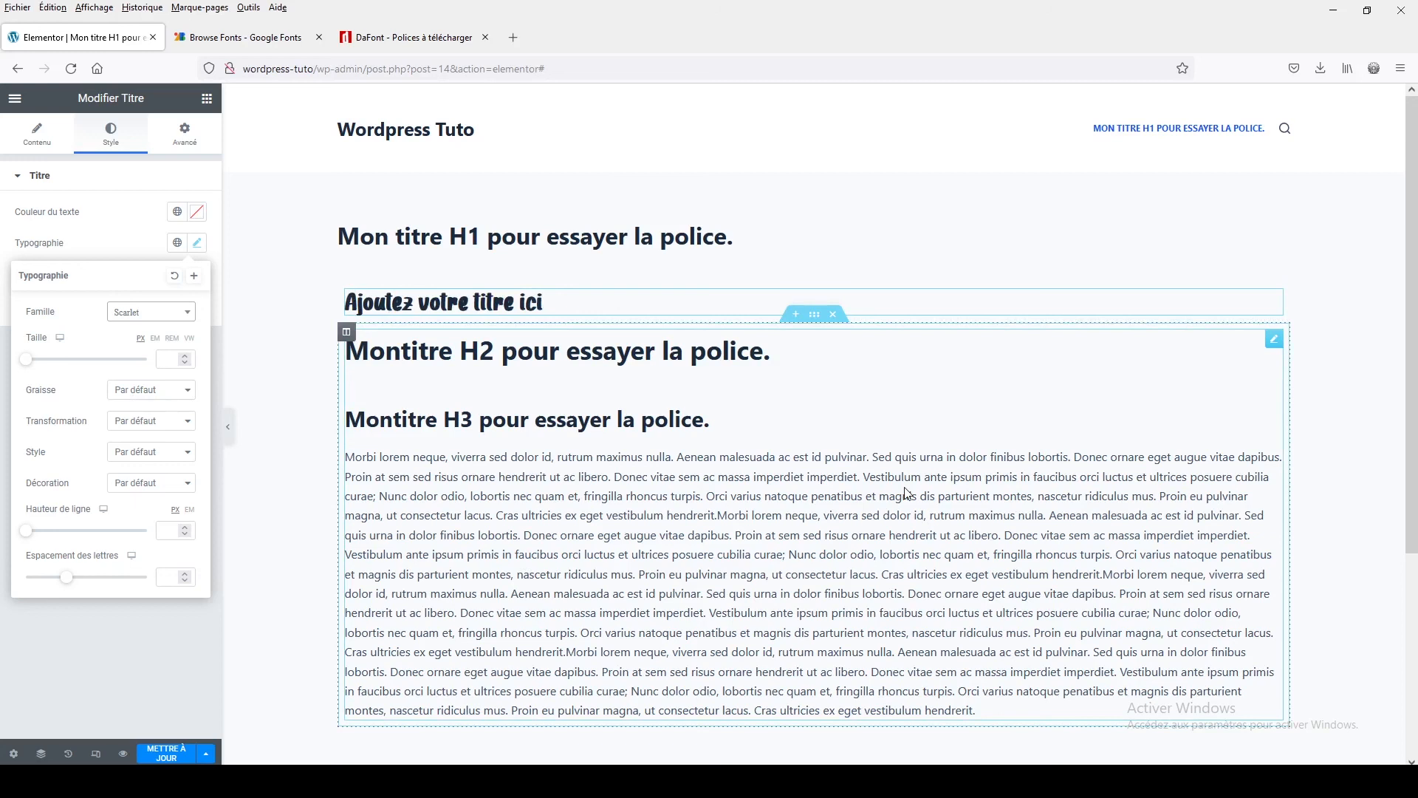
pyautogui.click(162, 315)
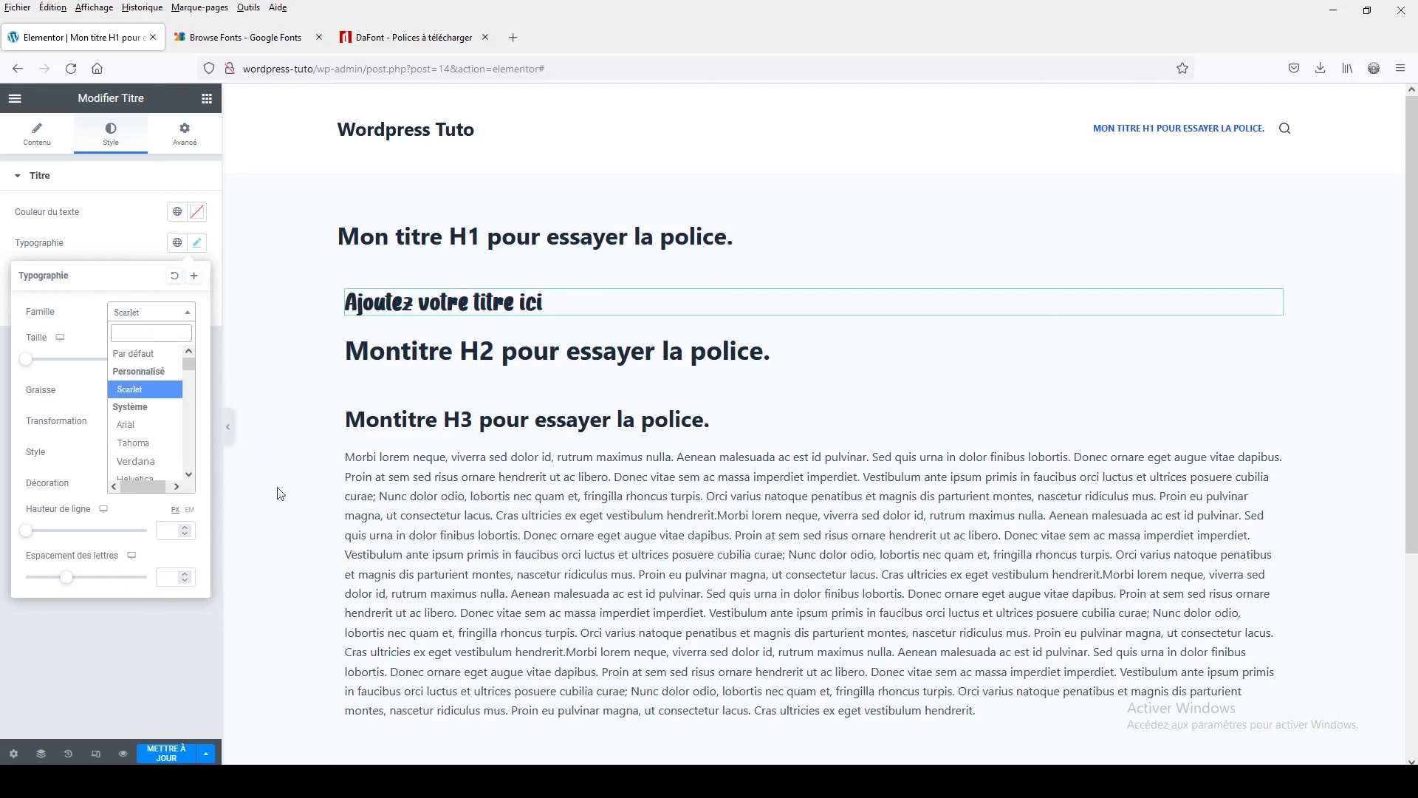
pyautogui.click(316, 511)
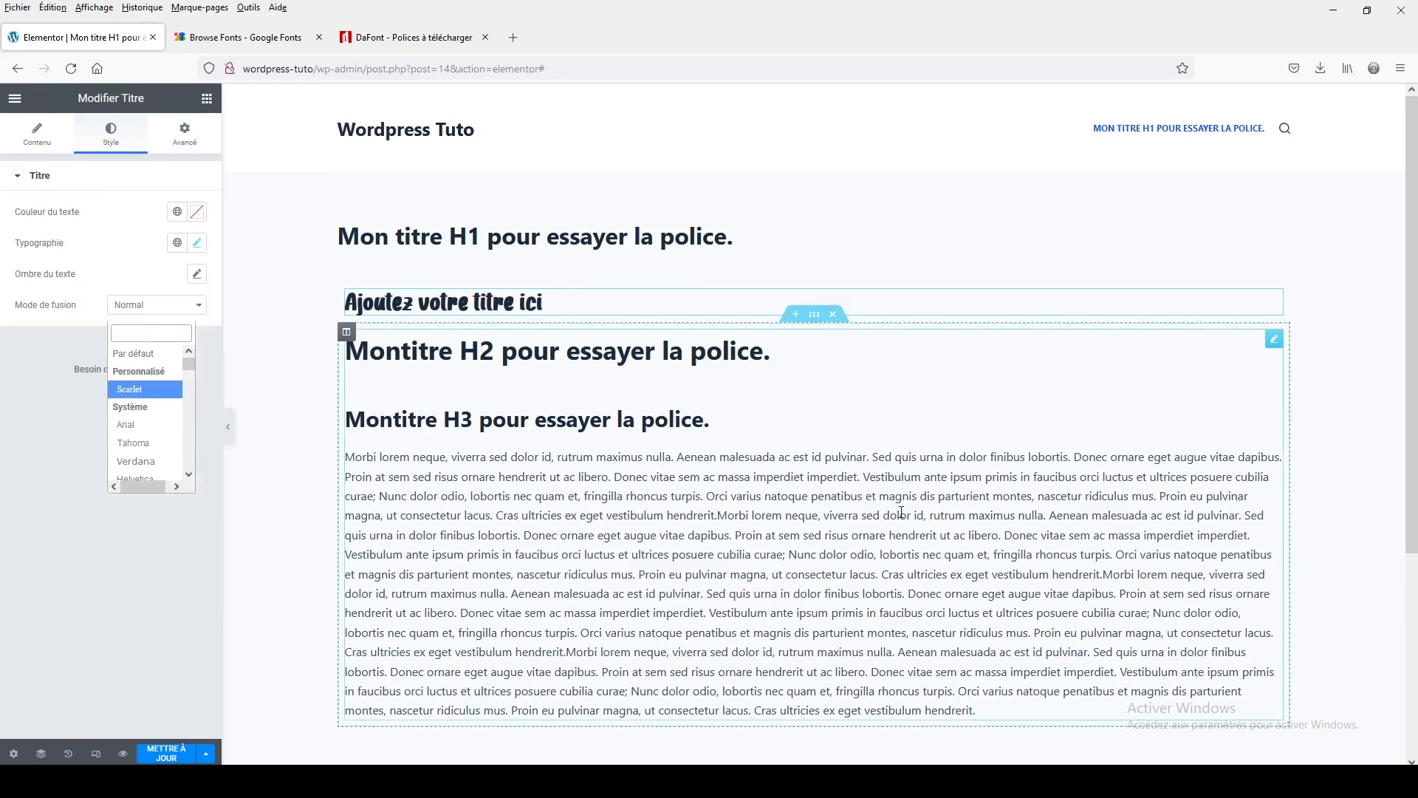